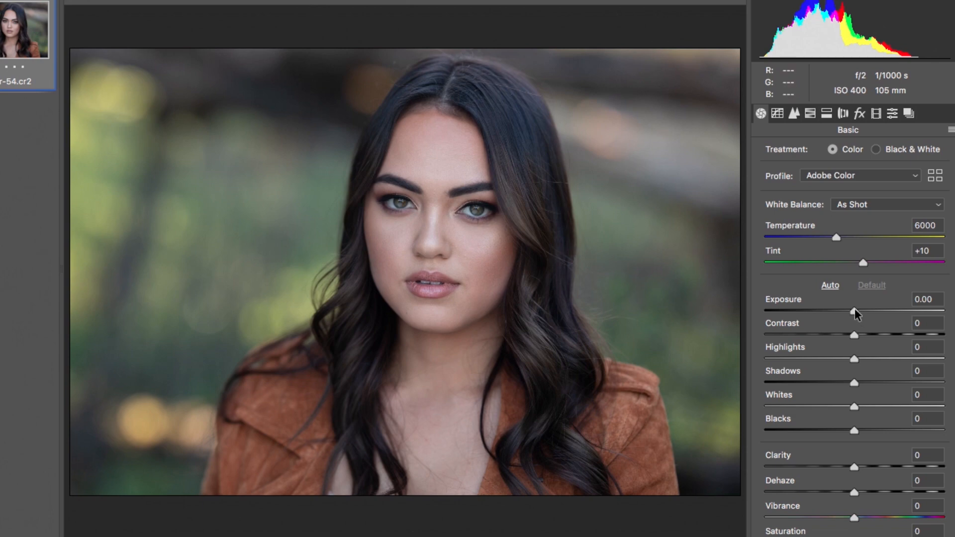
# Lower the portrait's exposure to -0.15 and set its contrast to -5
pyautogui.moveTo(856, 313); pyautogui.dragTo(852, 312)
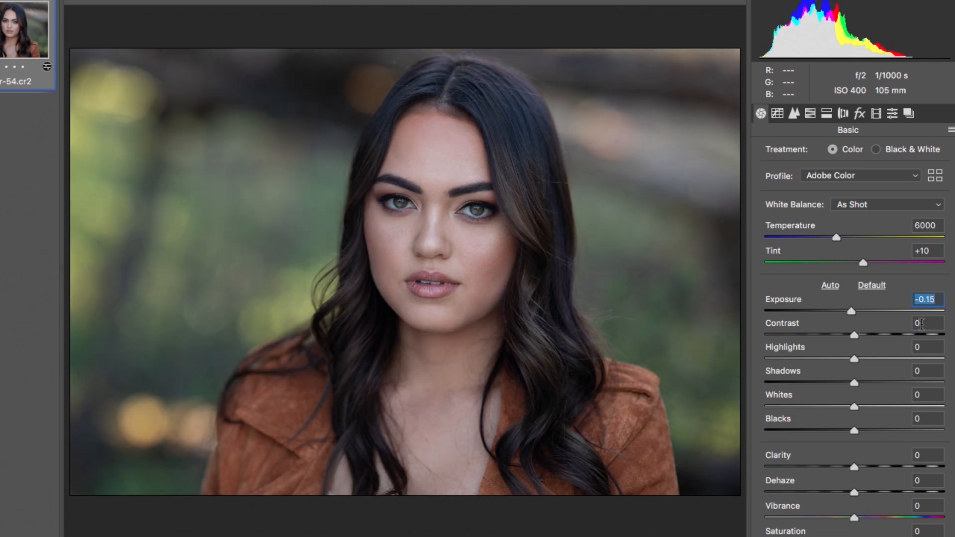
pyautogui.press('Tab')
pyautogui.write('-5')
pyautogui.press('Return')
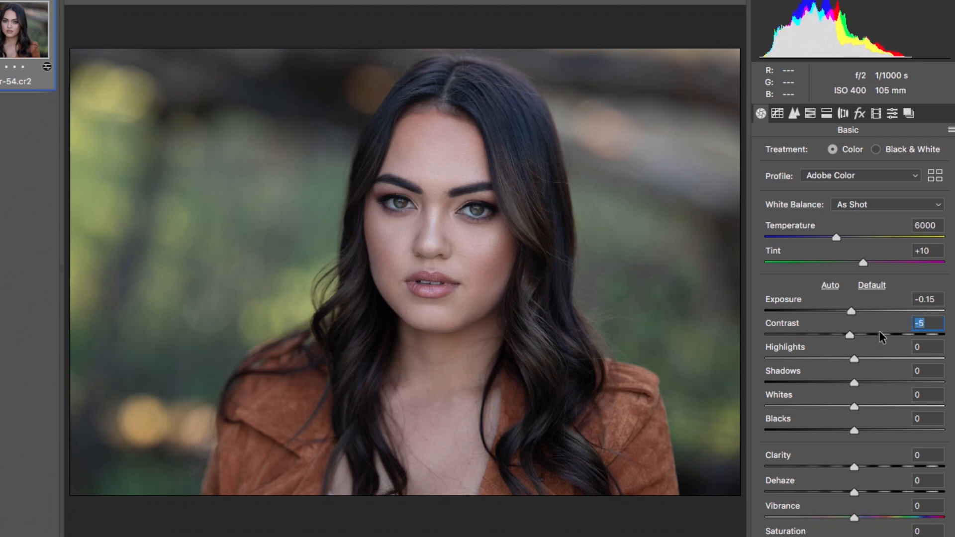
# Set the portrait's clarity to -5 and reduce its saturation to about -3
pyautogui.click(925, 456)
pyautogui.write('-5')
pyautogui.press('Return')
pyautogui.click(926, 531)
pyautogui.write('-3')
pyautogui.press('Return')
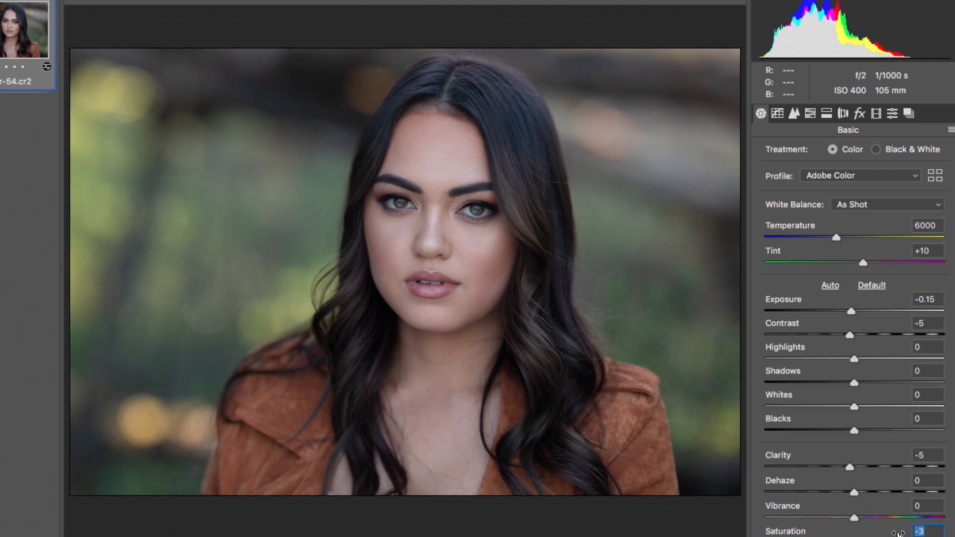
pyautogui.press('Down')
# Raise the luminance of the oranges to +10 in the HSL adjustments
pyautogui.click(780, 116)
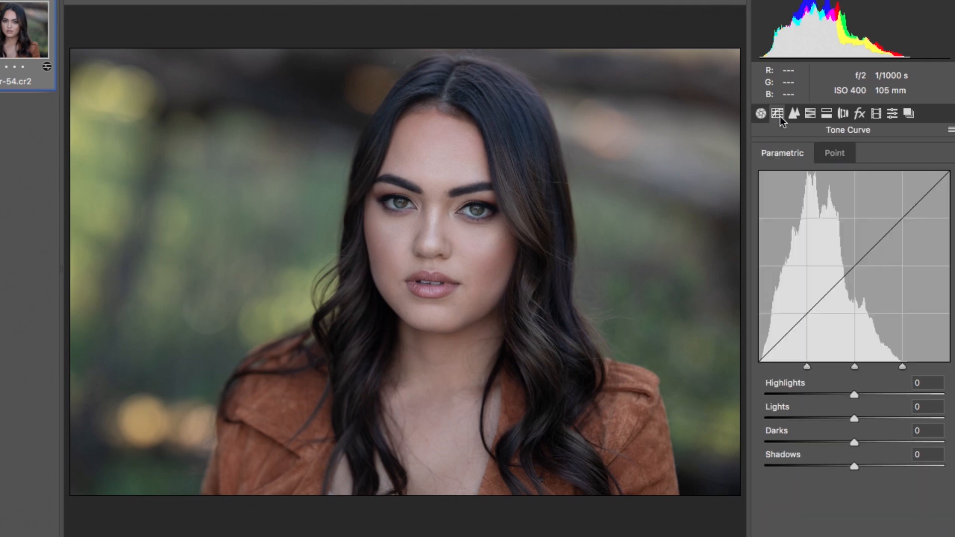
pyautogui.click(810, 114)
pyautogui.click(794, 113)
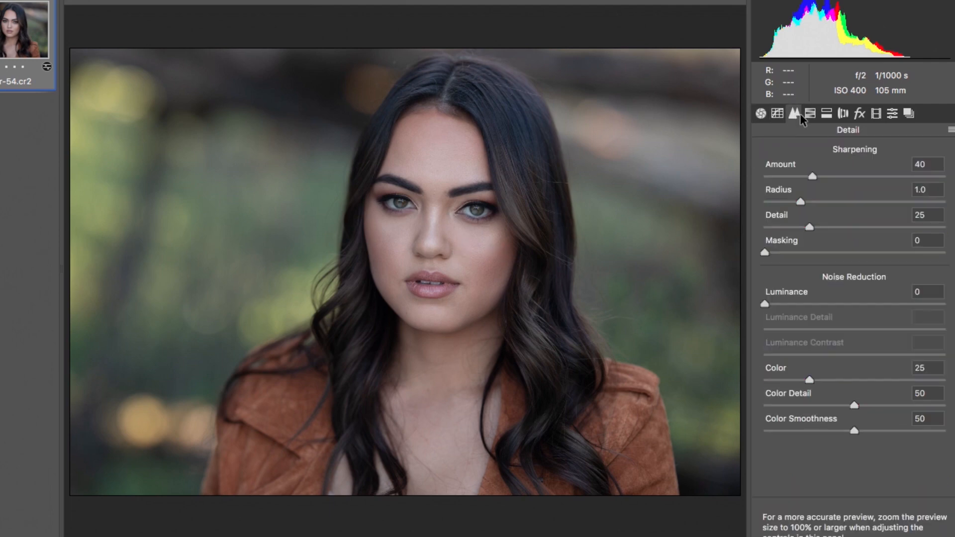
pyautogui.click(809, 113)
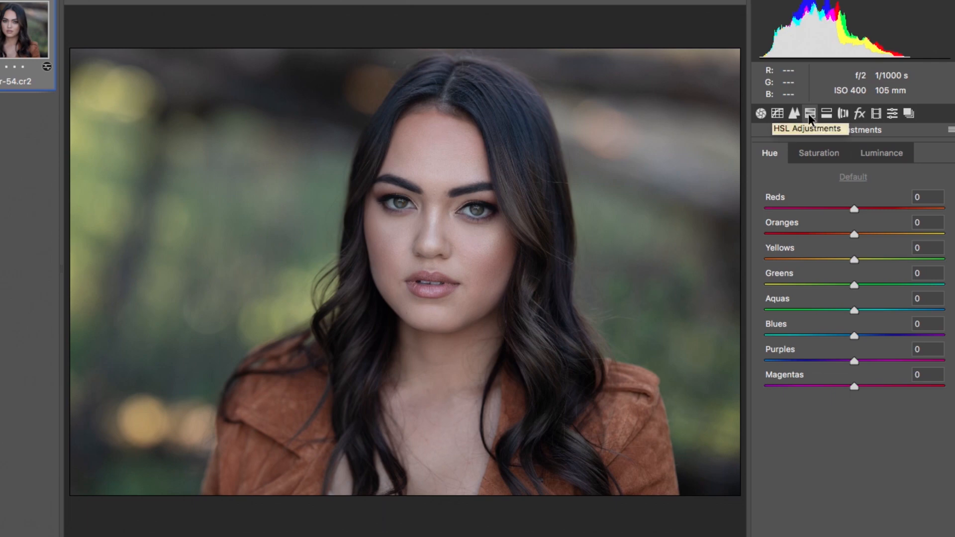
pyautogui.click(877, 155)
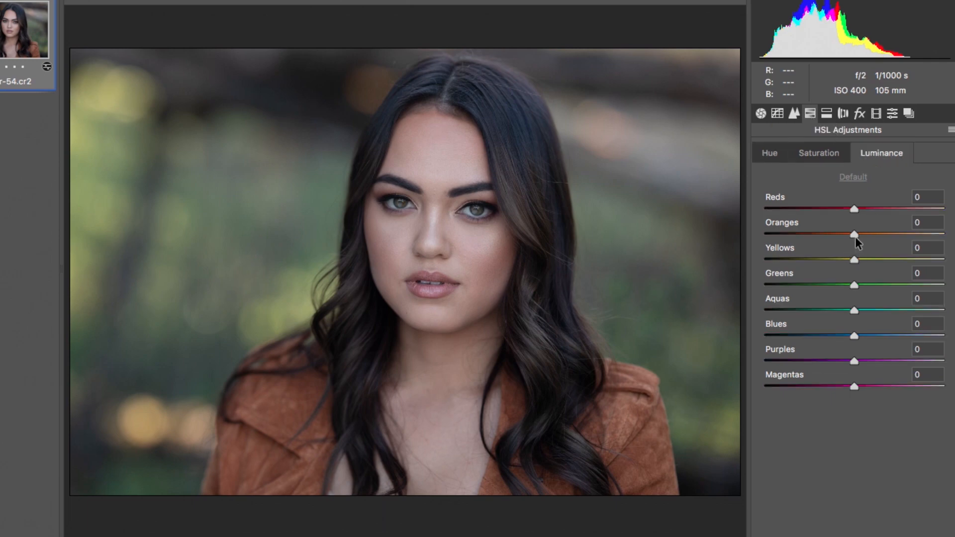
pyautogui.moveTo(856, 237)
pyautogui.mouseDown()
pyautogui.moveTo(900, 234)
pyautogui.moveTo(822, 232)
pyautogui.moveTo(865, 232)
pyautogui.mouseUp()
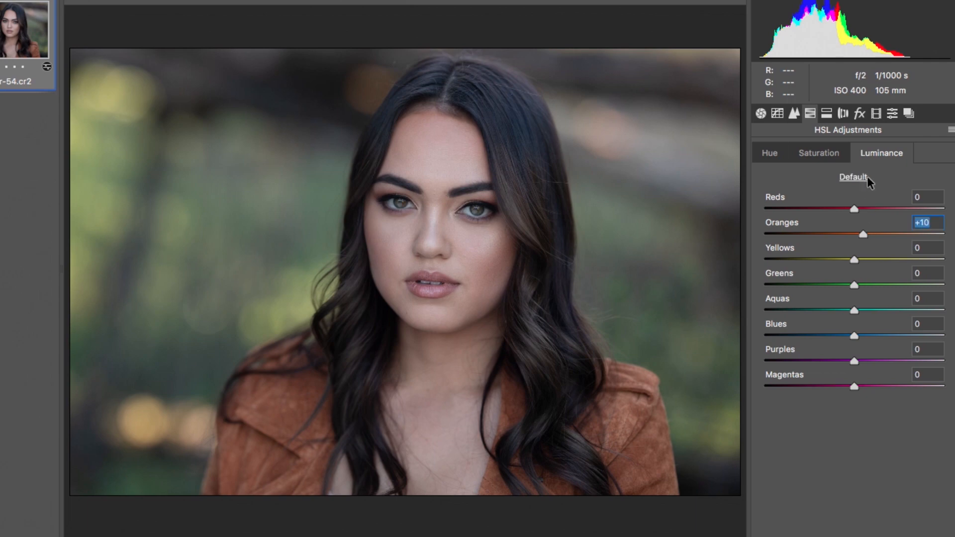
# Turn on chromatic aberration removal and lens profile corrections, and return to the basic adjustments
pyautogui.click(827, 113)
pyautogui.click(841, 113)
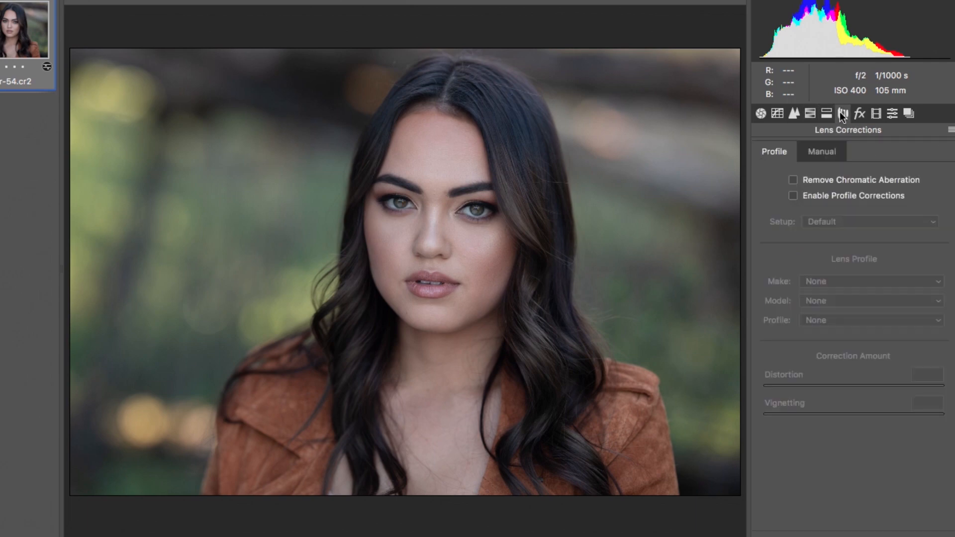
pyautogui.click(793, 180)
pyautogui.click(793, 196)
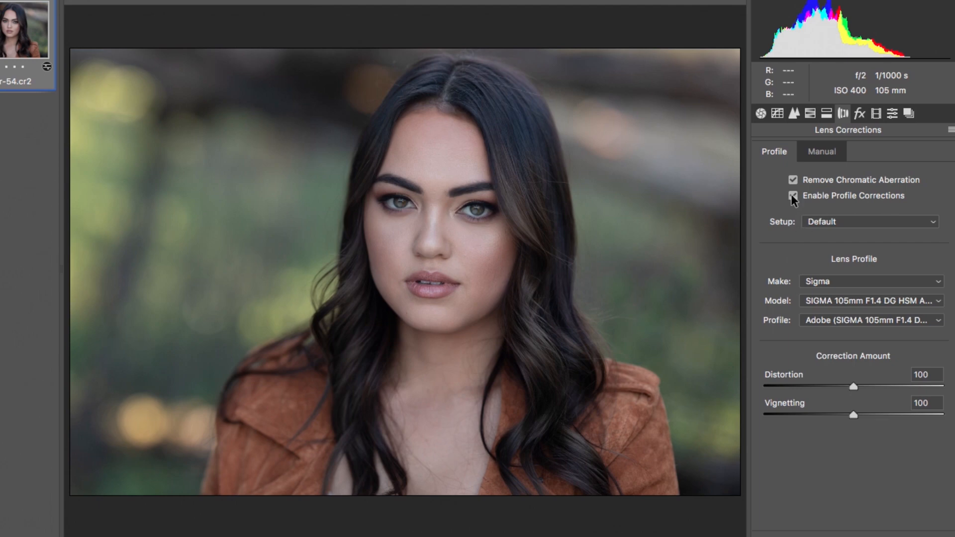
pyautogui.click(792, 194)
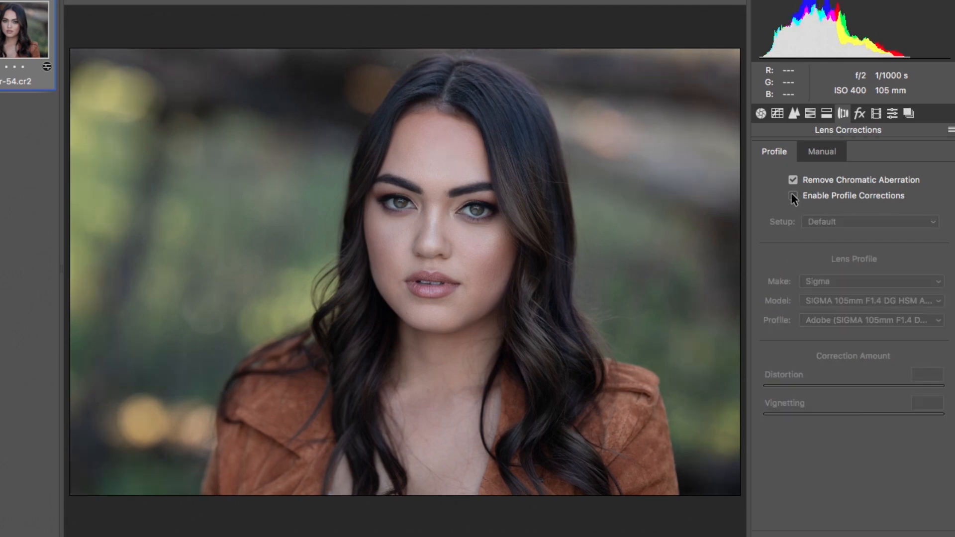
pyautogui.click(791, 195)
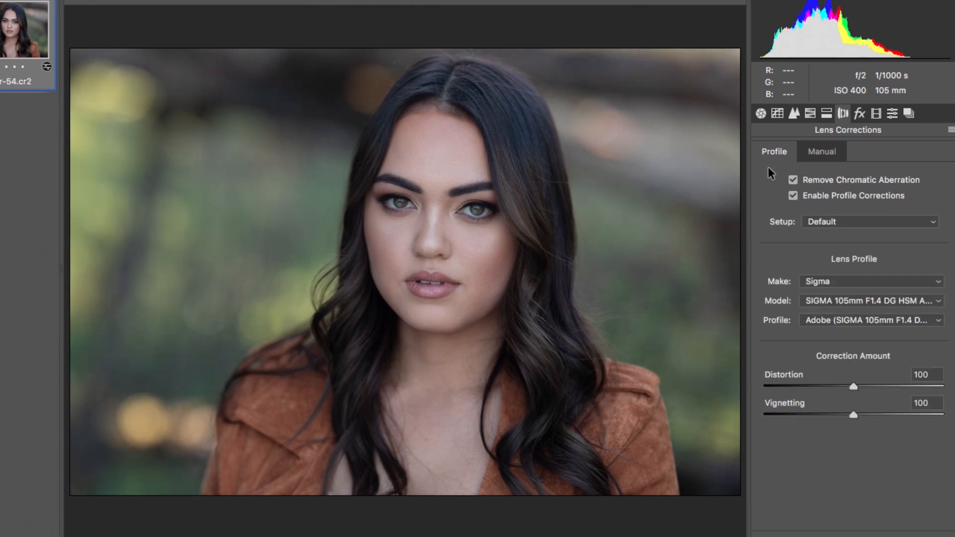
pyautogui.click(761, 113)
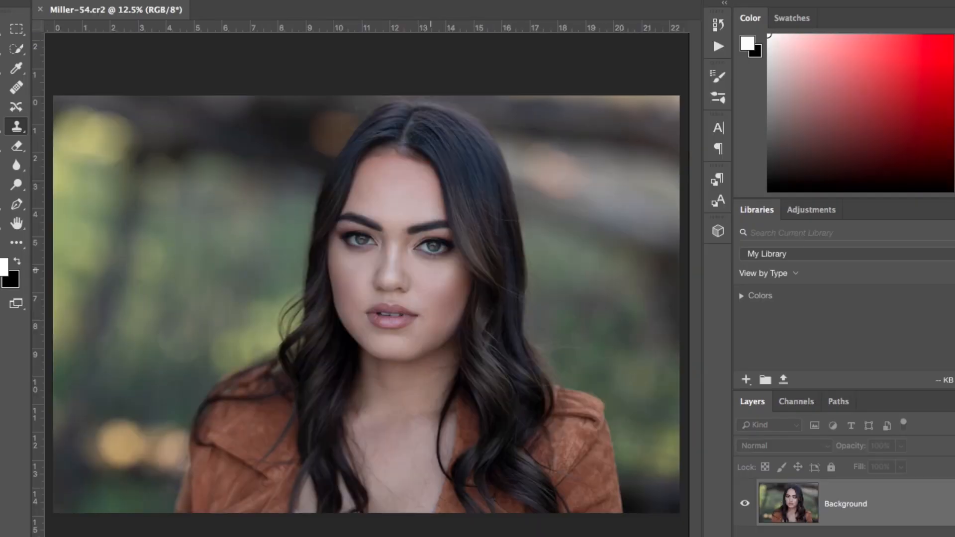
# Examine the skin on the forehead, around the eyes, and on the nose and cheeks up close
pyautogui.press('super+equal')
pyautogui.press('super+equal')
pyautogui.press('super+equal')
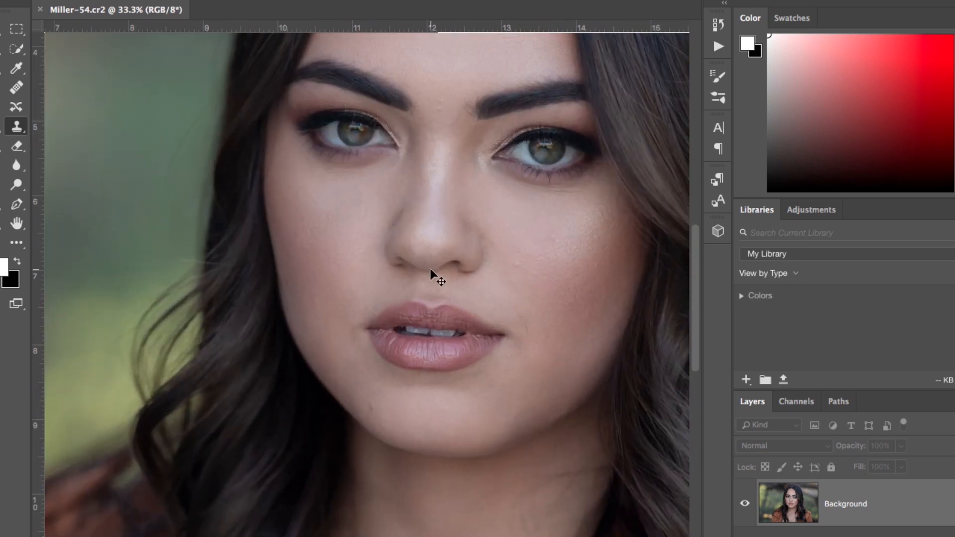
pyautogui.press('super+equal')
pyautogui.press('super+equal')
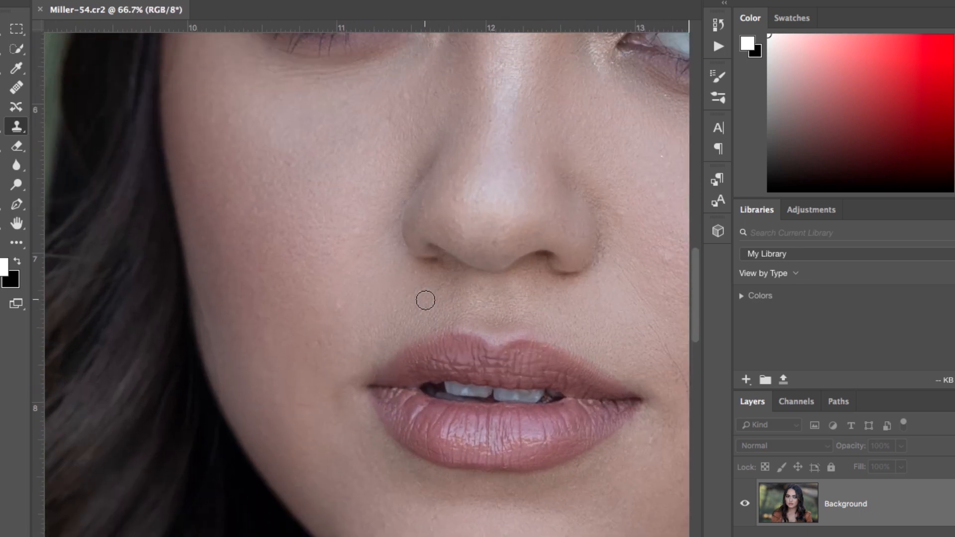
pyautogui.scroll(12, 426, 300)
pyautogui.hscroll(3, 426, 300)
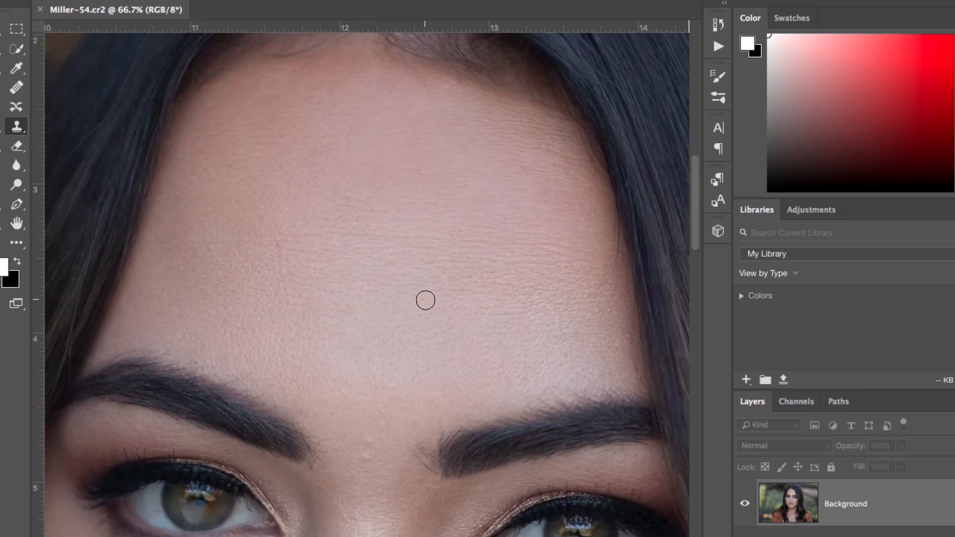
pyautogui.scroll(-8, 425, 300)
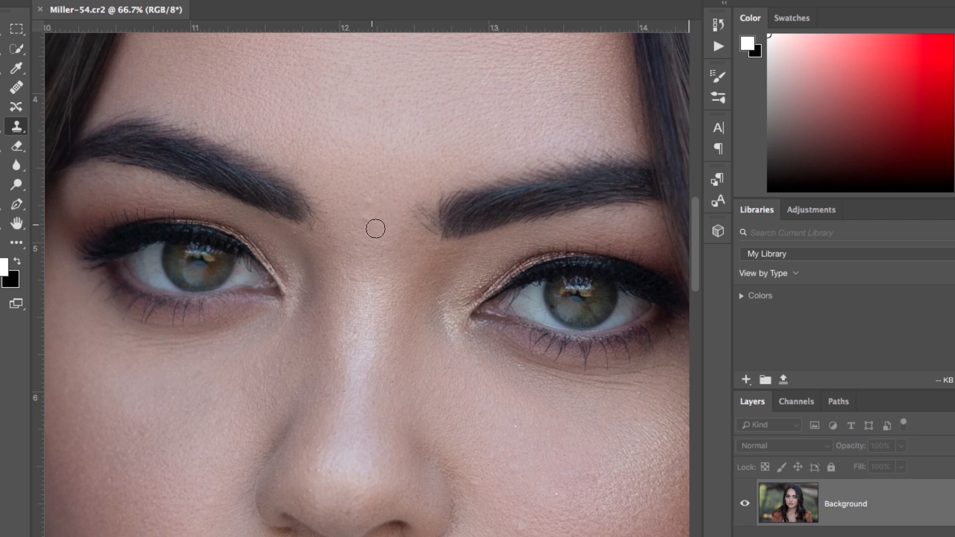
pyautogui.scroll(-6, 297, 393)
pyautogui.hscroll(-5, 297, 393)
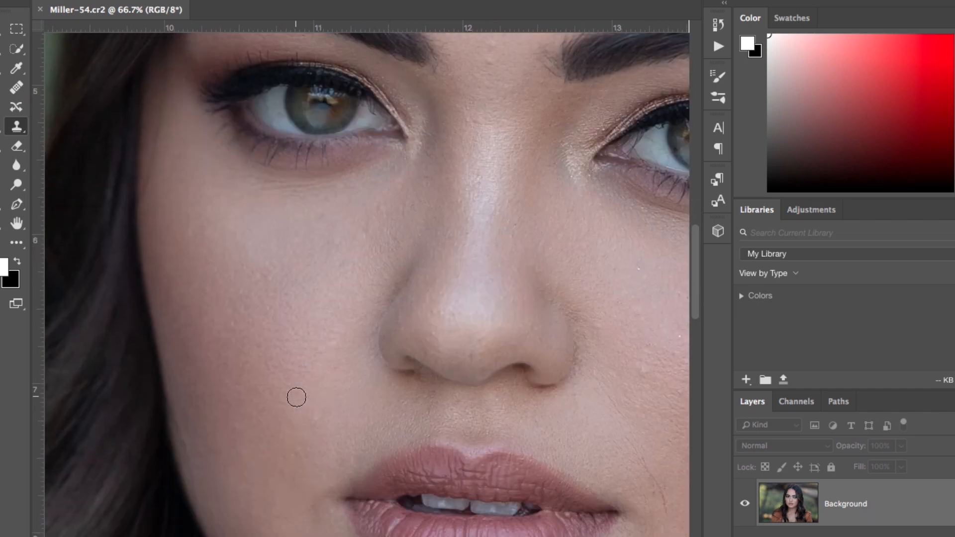
pyautogui.scroll(-2, 296, 397)
pyautogui.hscroll(5, 438, 392)
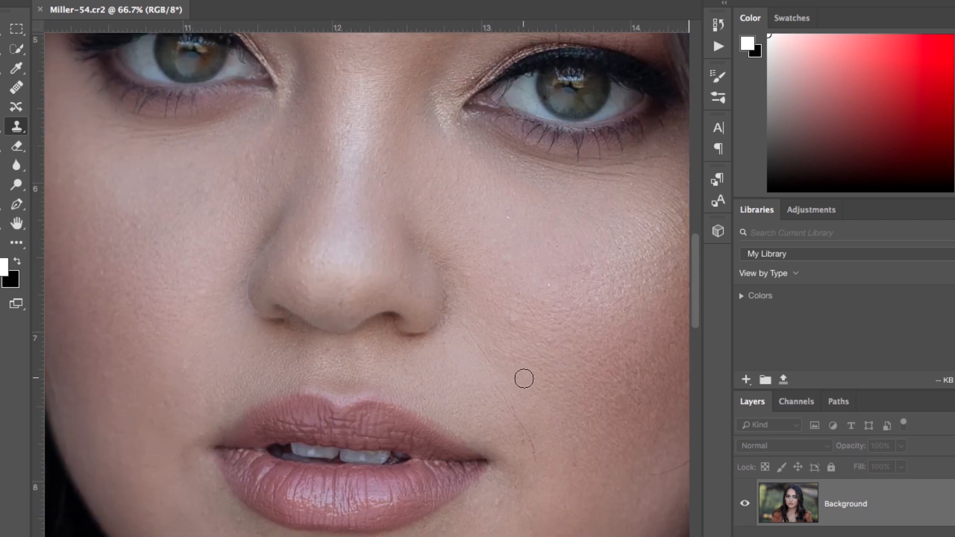
pyautogui.hscroll(4, 566, 408)
pyautogui.scroll(3, 574, 408)
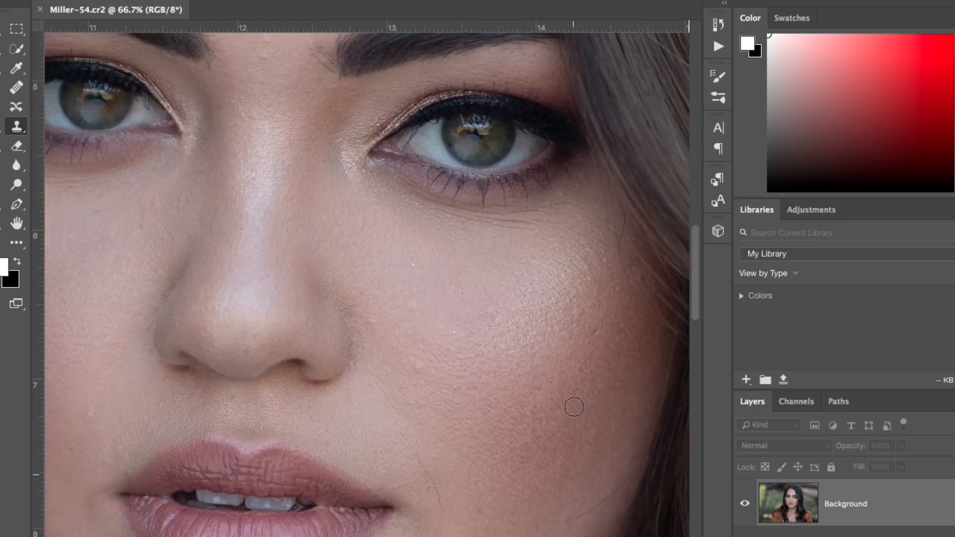
pyautogui.hscroll(-7, 575, 408)
pyautogui.scroll(6, 574, 407)
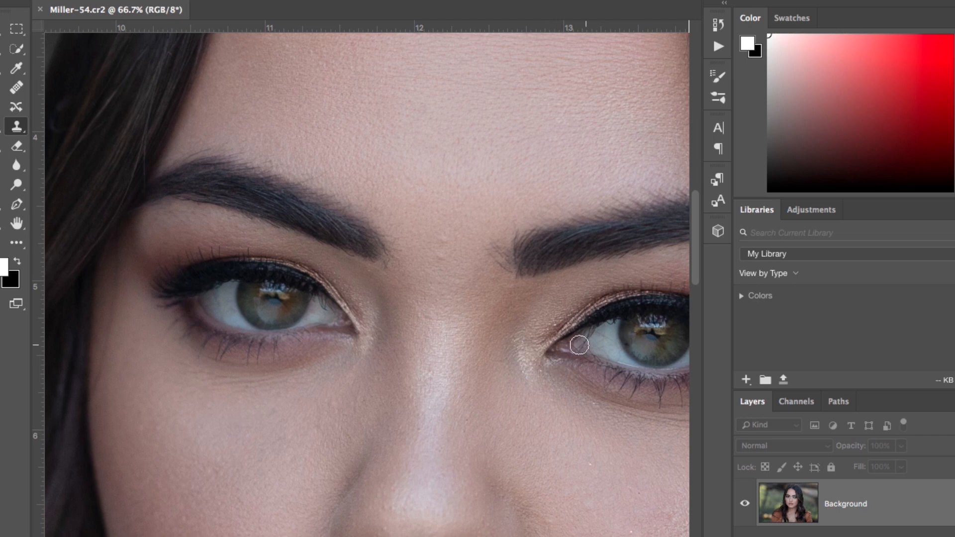
# Reduce the Clone Stamp brush size to suit the small bumps on the skin between the eyebrows
pyautogui.scroll(-1, 547, 130)
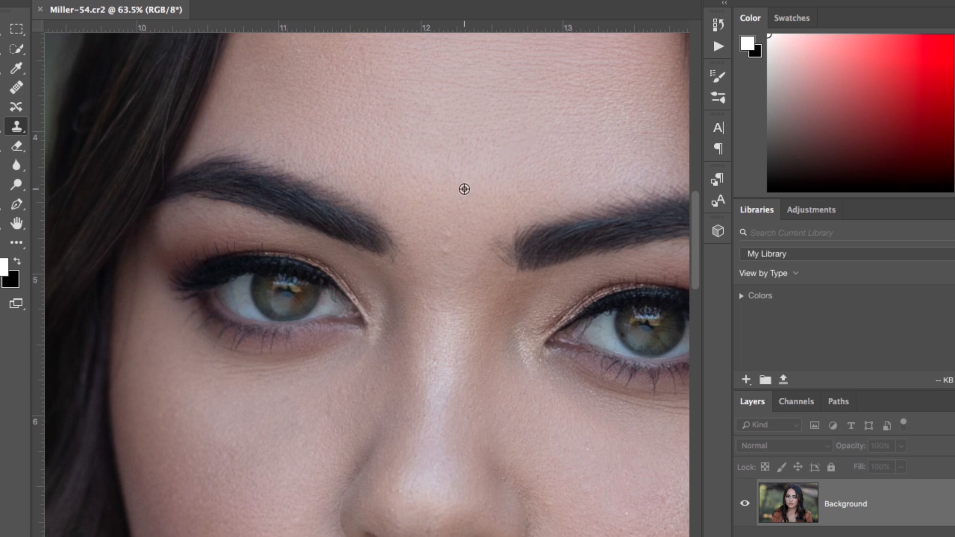
pyautogui.scroll(-2, 464, 189)
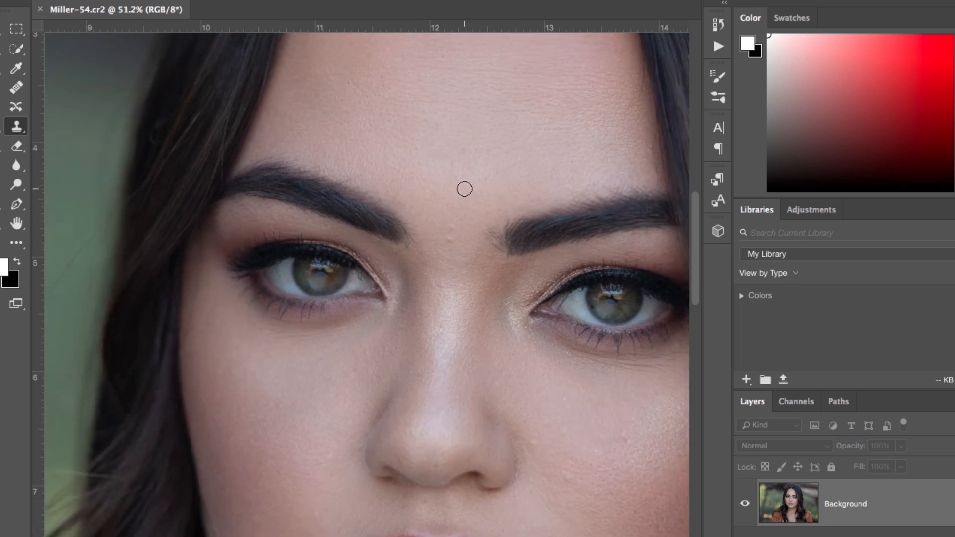
pyautogui.scroll(3, 464, 189)
pyautogui.scroll(5, 464, 189)
pyautogui.hscroll(5, 464, 189)
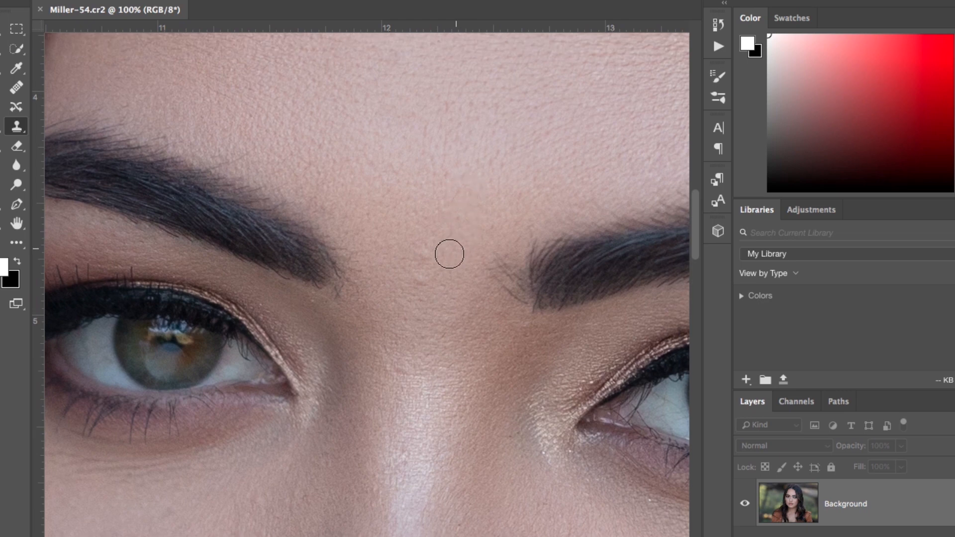
pyautogui.press('super+plus')
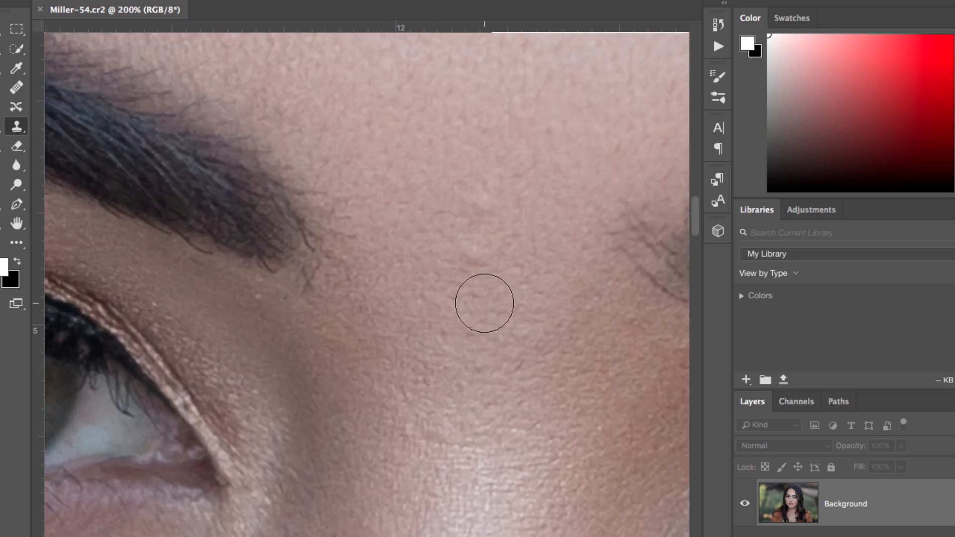
pyautogui.press('[')
pyautogui.press('[')
pyautogui.press('[')
pyautogui.press('[')
pyautogui.press('[')
pyautogui.press(']')
pyautogui.press(']')
pyautogui.scroll(-1, 523, 296)
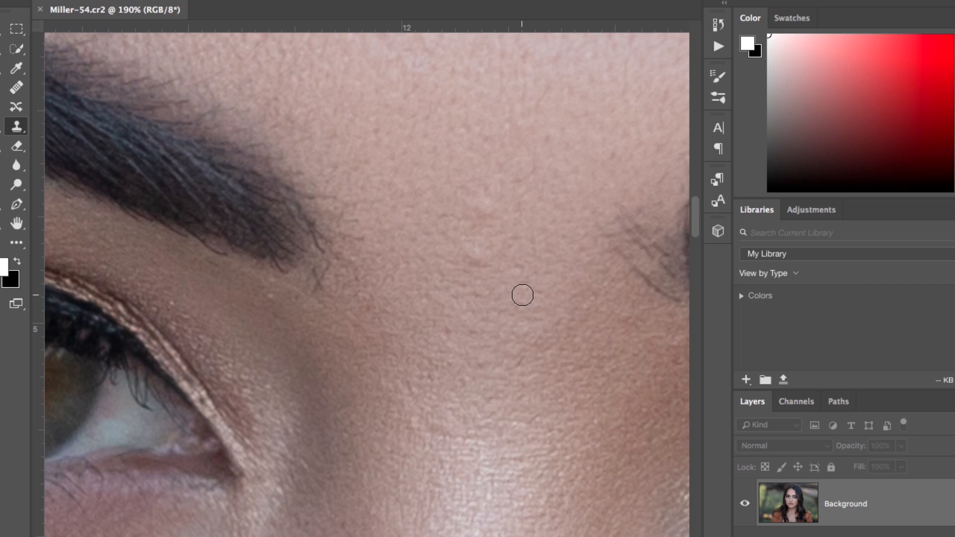
# Duplicate the Background layer twice and enlarge the layer list so all three layers show
pyautogui.hotkey('ctrl', 'j')
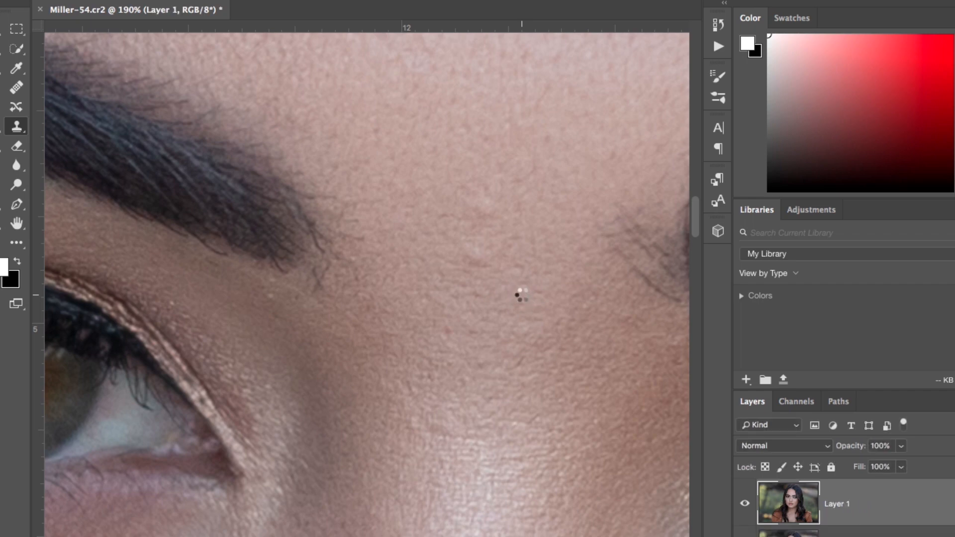
pyautogui.hotkey('ctrl', 'j')
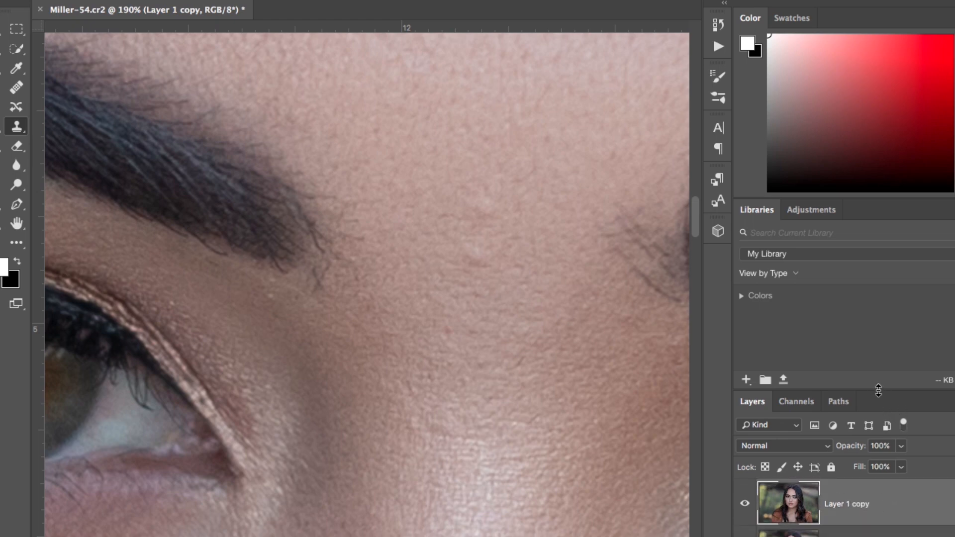
pyautogui.moveTo(878, 389); pyautogui.dragTo(869, 297)
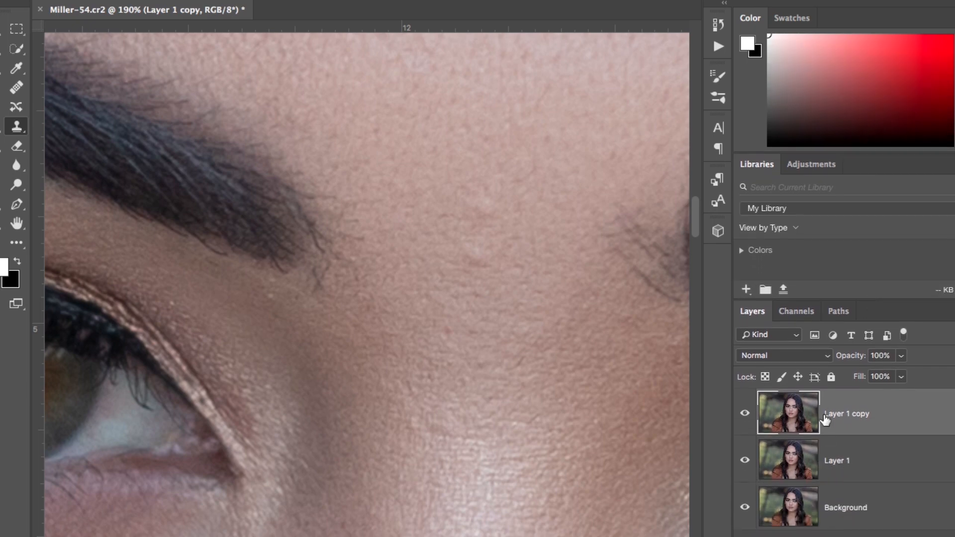
# Hide the uppermost duplicate layer and make Layer 1 the active layer
pyautogui.click(745, 413)
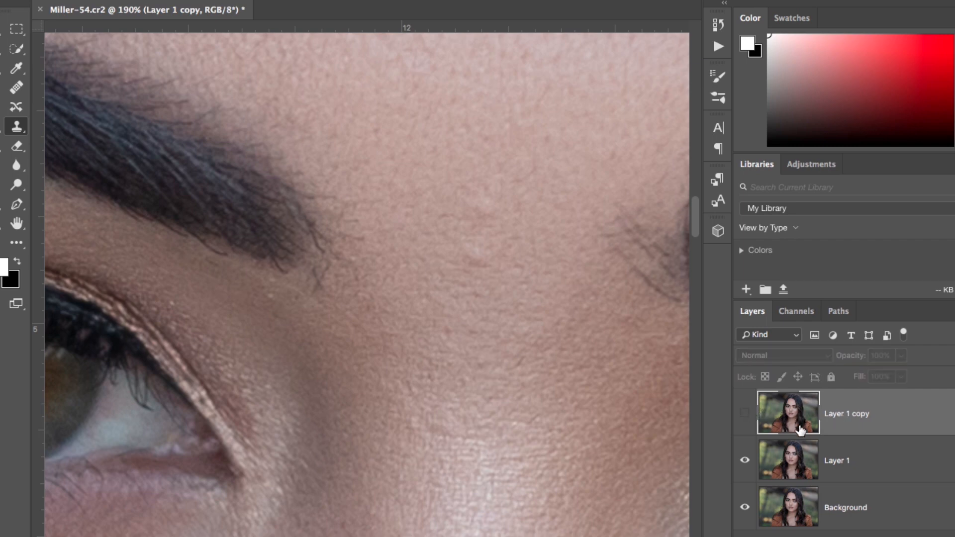
pyautogui.click(797, 463)
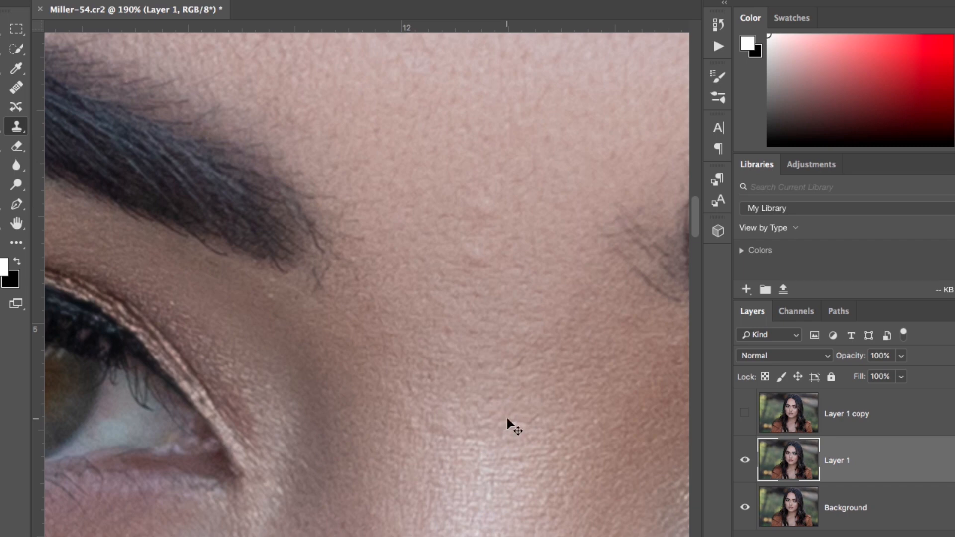
# Rename Layer 1 as blur
pyautogui.hotkey('ctrl', '1')
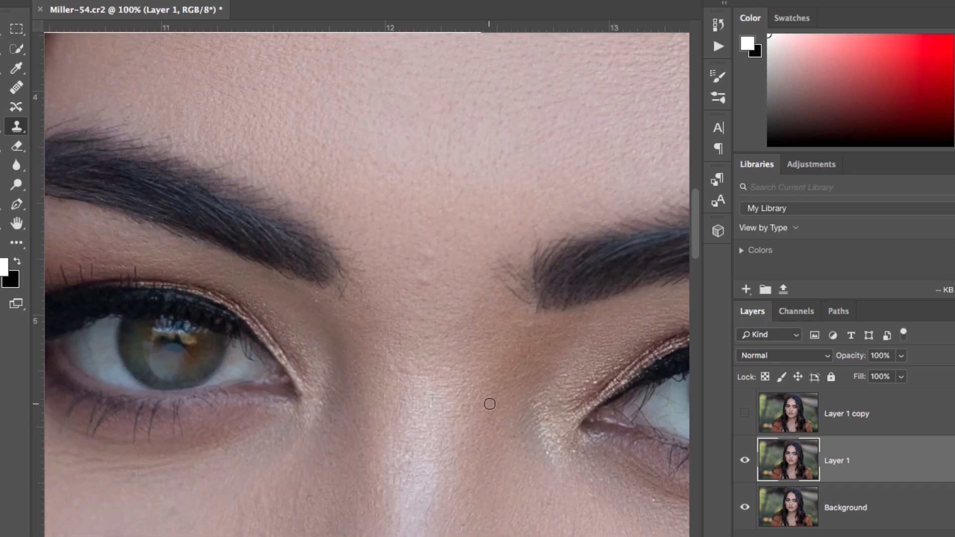
pyautogui.hotkey('ctrl', '-')
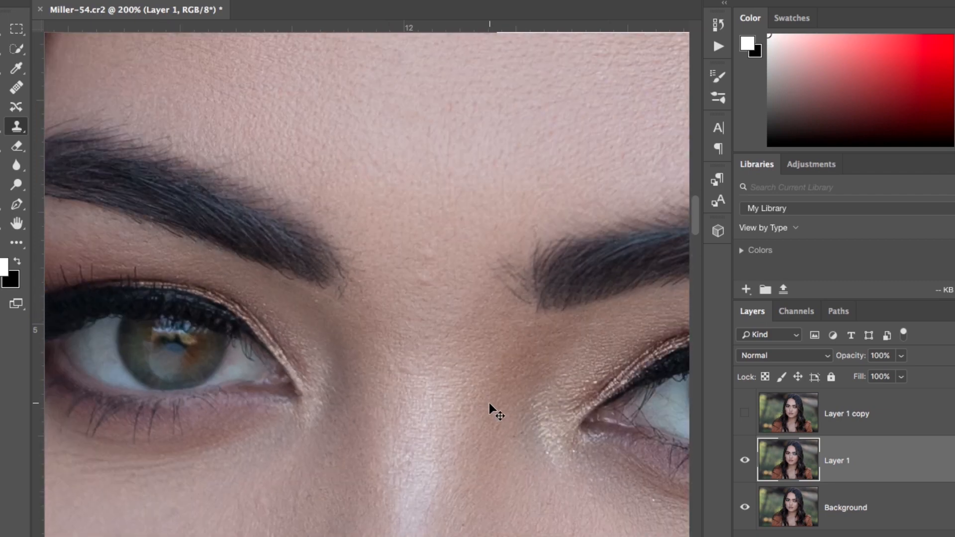
pyautogui.hotkey('ctrl', '+')
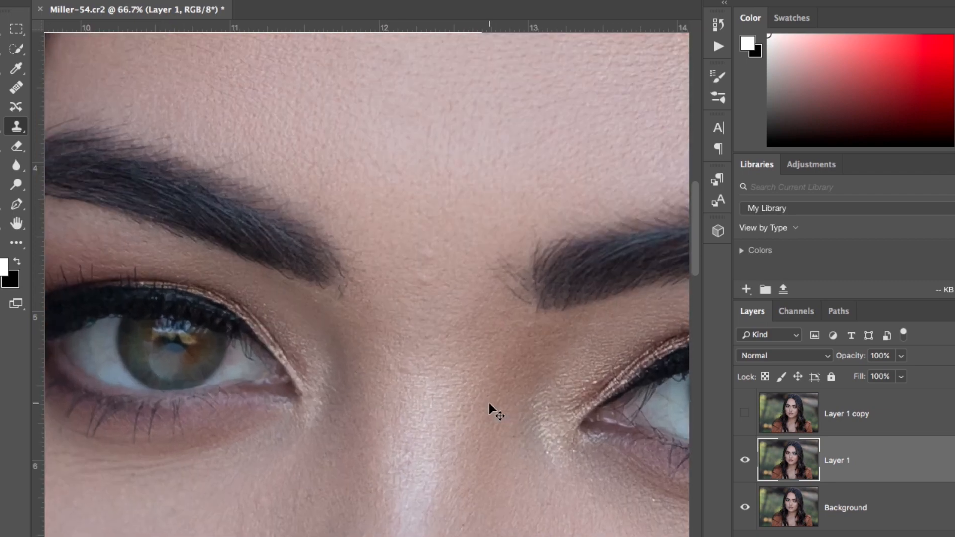
pyautogui.doubleClick(841, 459)
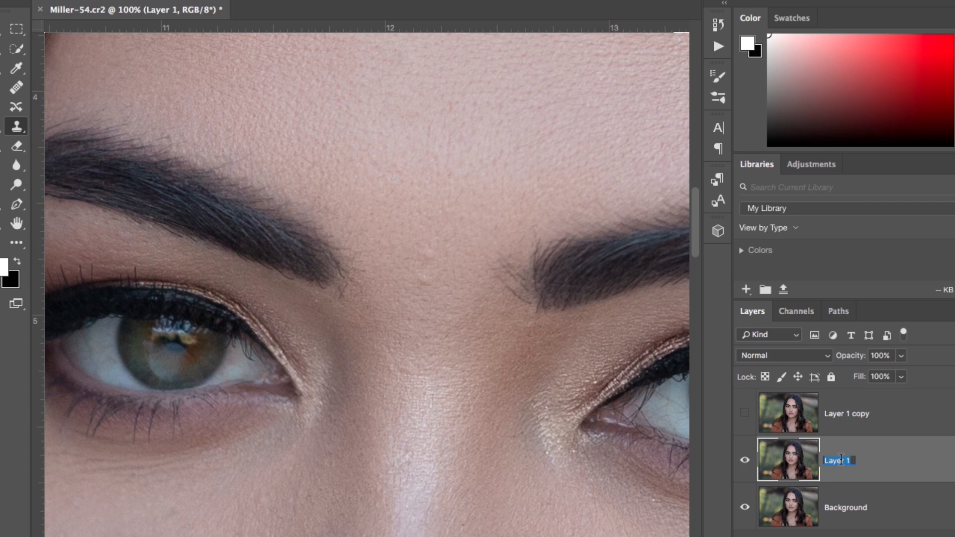
pyautogui.write('blur')
pyautogui.press('Return')
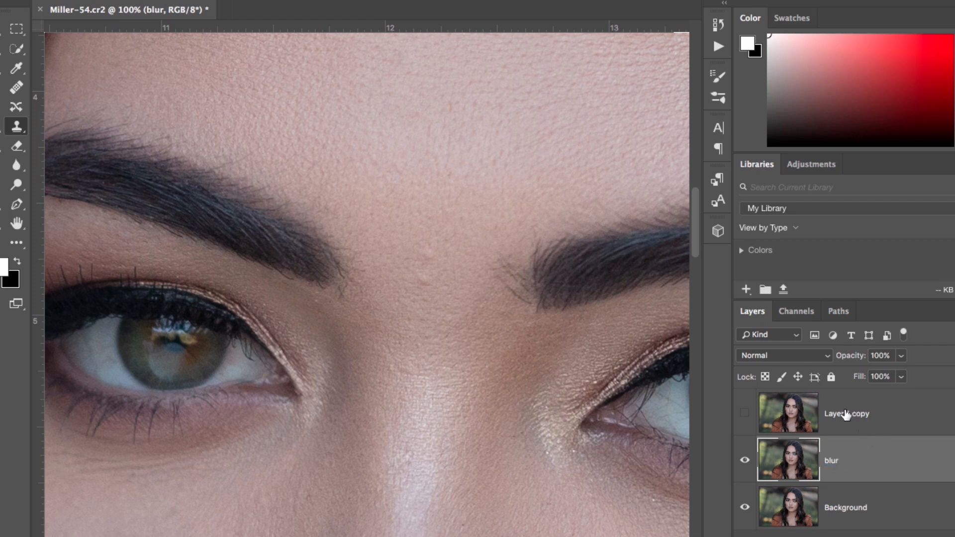
# Rename the hidden Layer 1 copy as texture
pyautogui.click(841, 416)
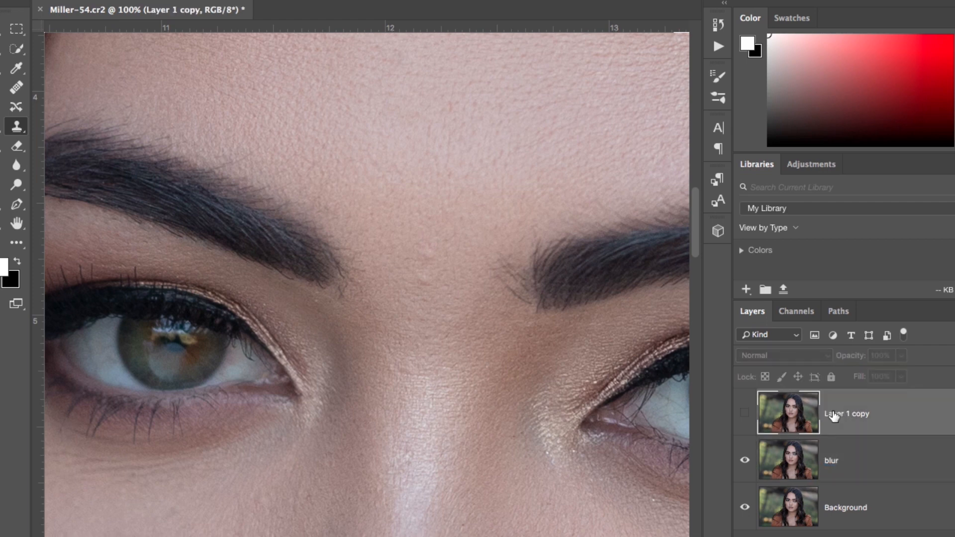
pyautogui.doubleClick(840, 415)
pyautogui.write('texture')
pyautogui.press('Return')
# Apply a Gaussian Blur with a radius of 9.1 pixels to the blur layer
pyautogui.click(791, 462)
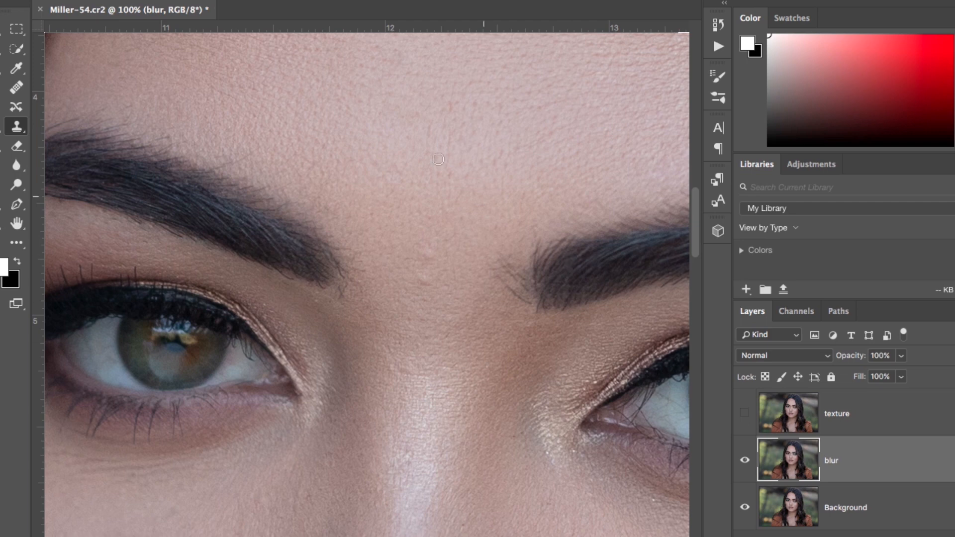
pyautogui.click(299, 1)
pyautogui.press('Escape')
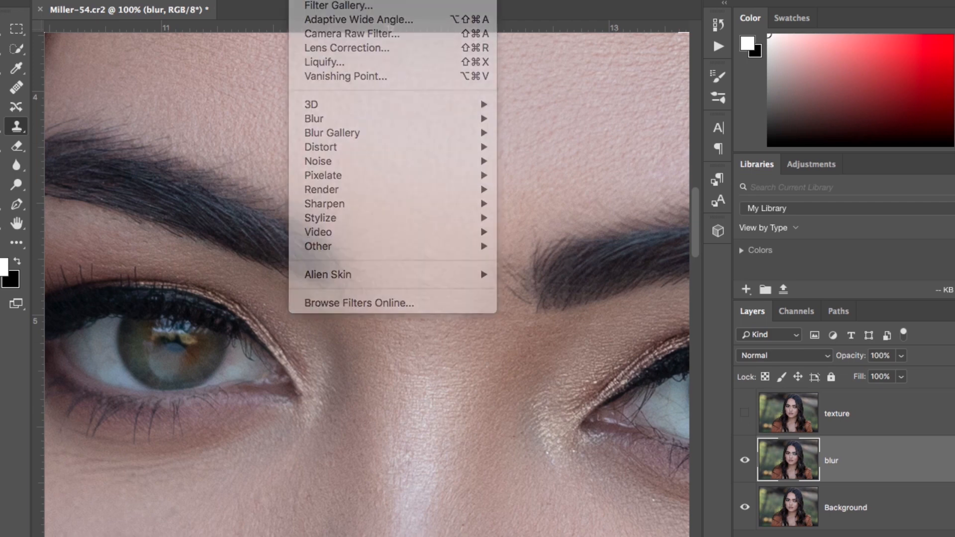
pyautogui.click(299, 1)
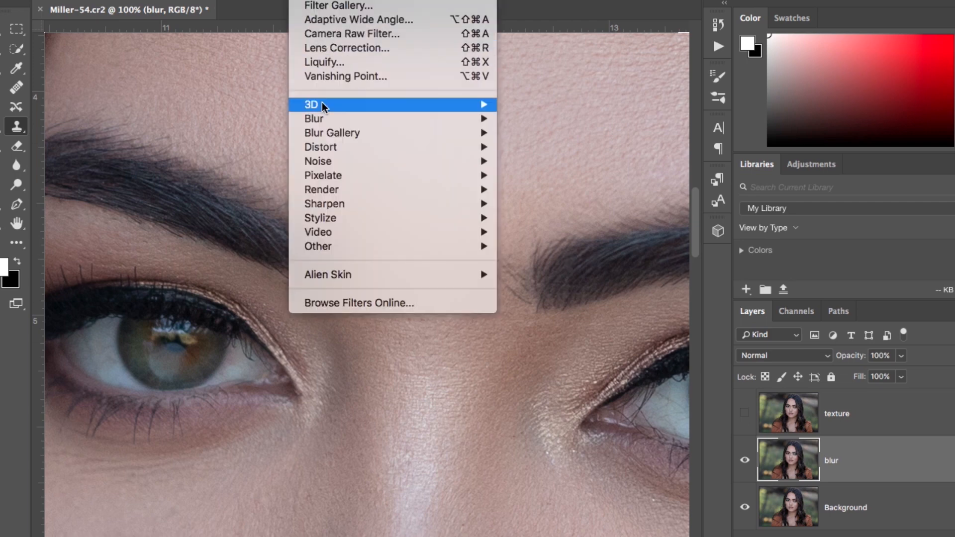
pyautogui.moveTo(321, 118)
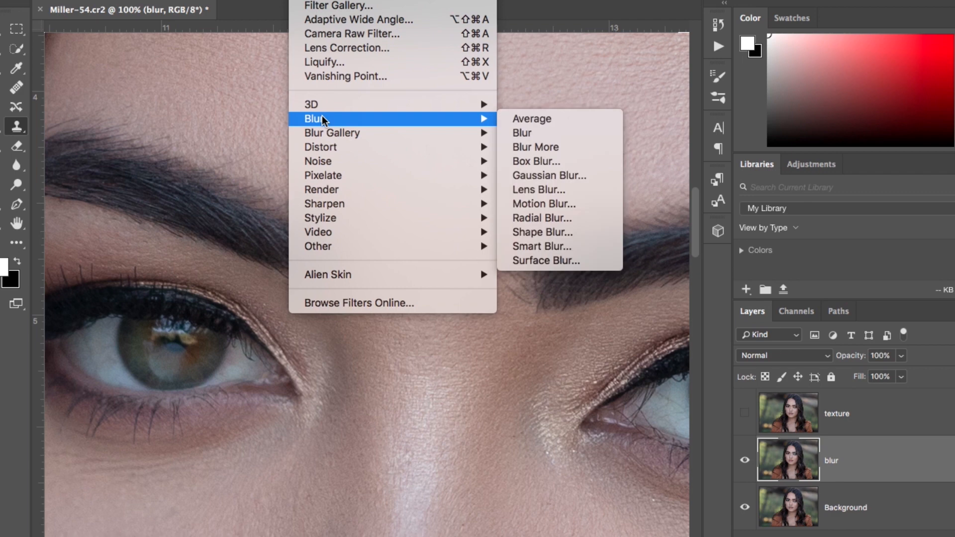
pyautogui.click(536, 175)
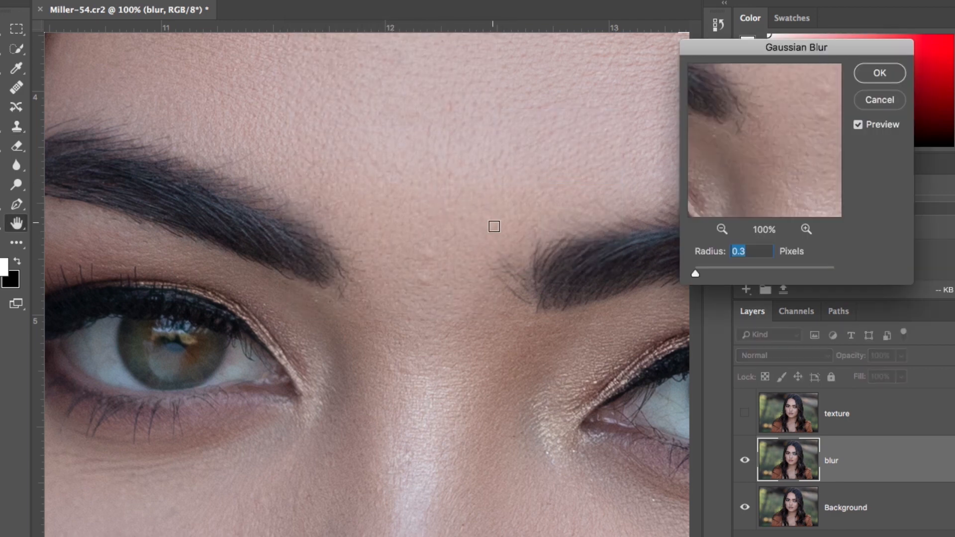
pyautogui.moveTo(693, 270); pyautogui.dragTo(725, 275)
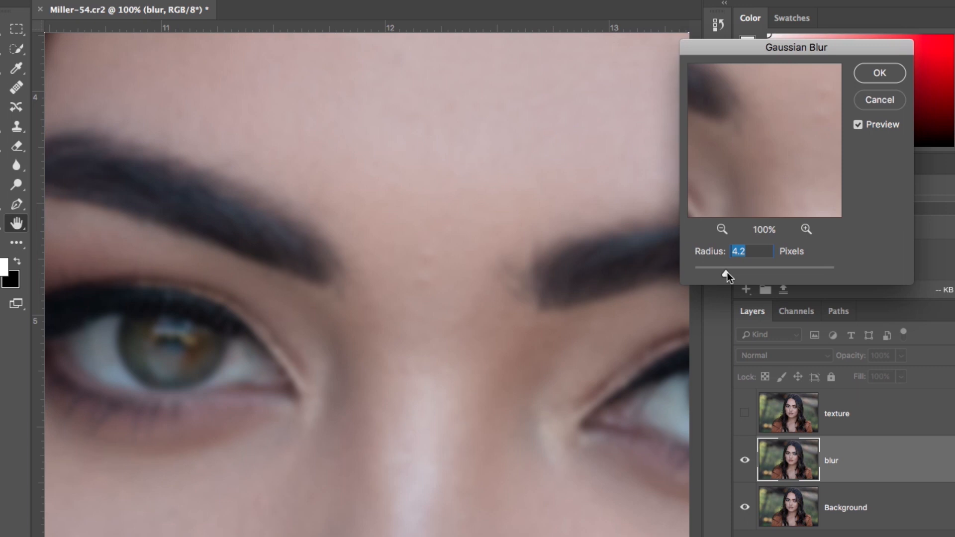
pyautogui.moveTo(728, 273); pyautogui.dragTo(747, 275)
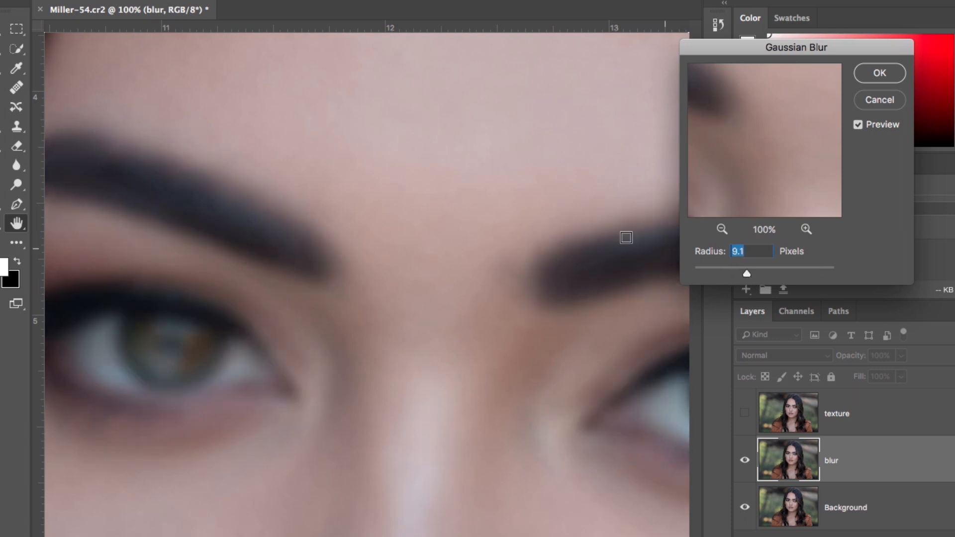
pyautogui.click(878, 75)
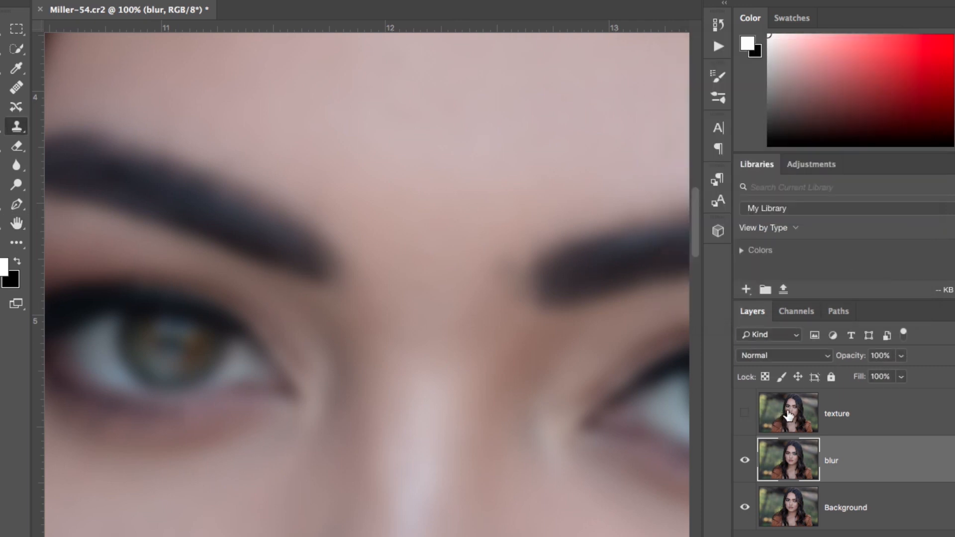
# Compare the image with and without the texture layer, then make that layer active and visible
pyautogui.click(746, 415)
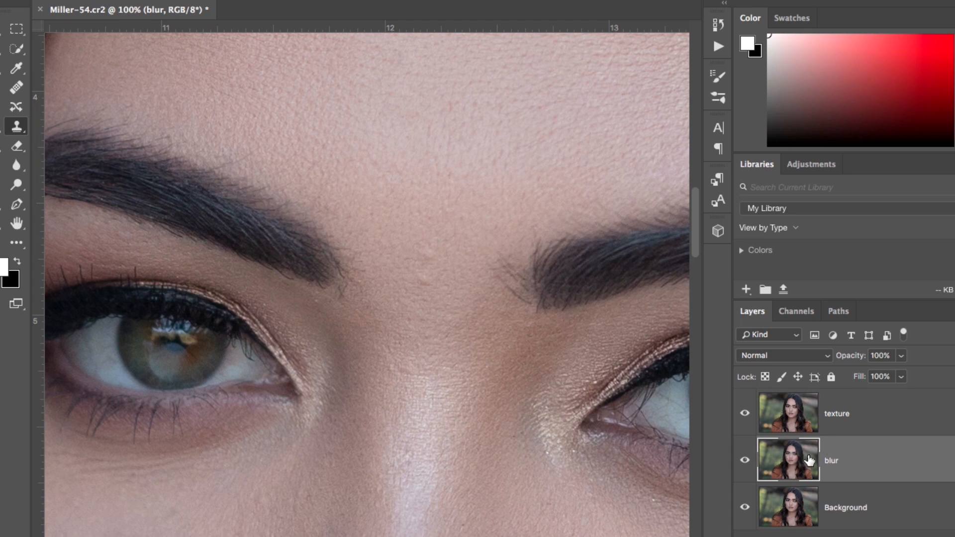
pyautogui.click(745, 414)
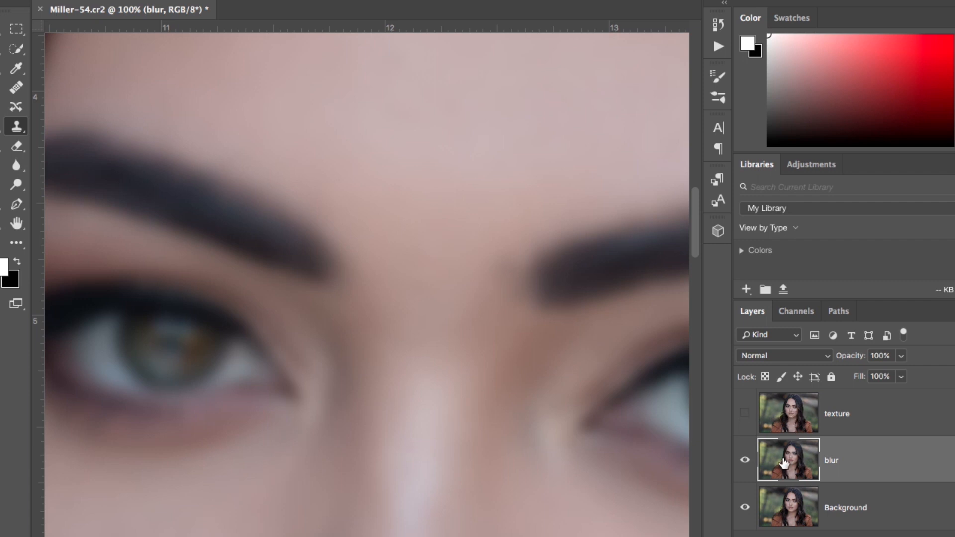
pyautogui.click(793, 423)
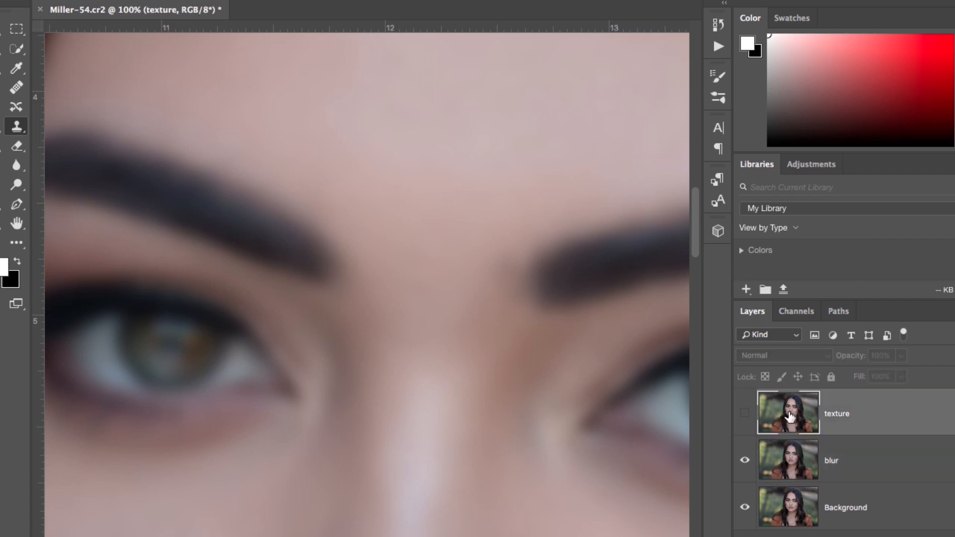
pyautogui.click(745, 413)
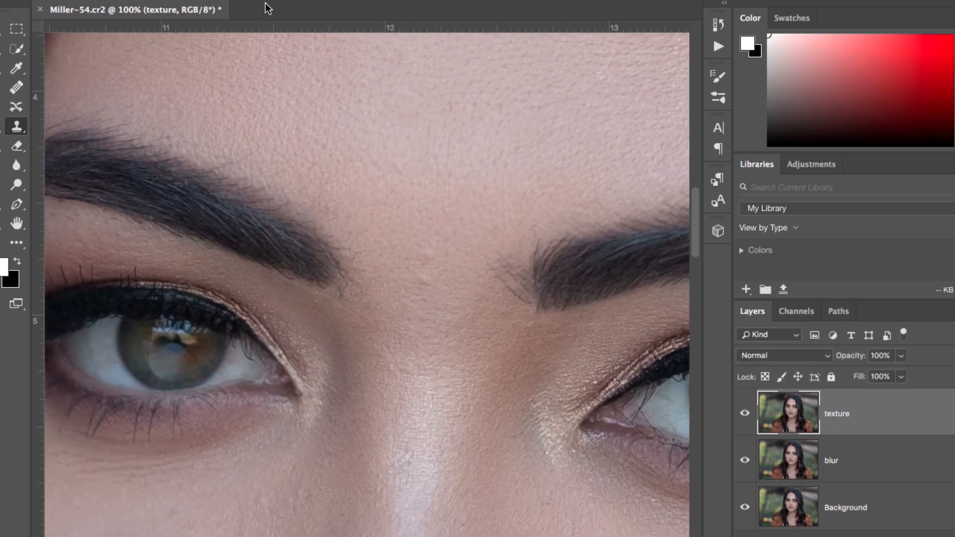
# Use Apply Image on the texture layer with the blur layer as source, Subtract blending, 100% opacity, scale 2 and offset 128
pyautogui.click(140, 1)
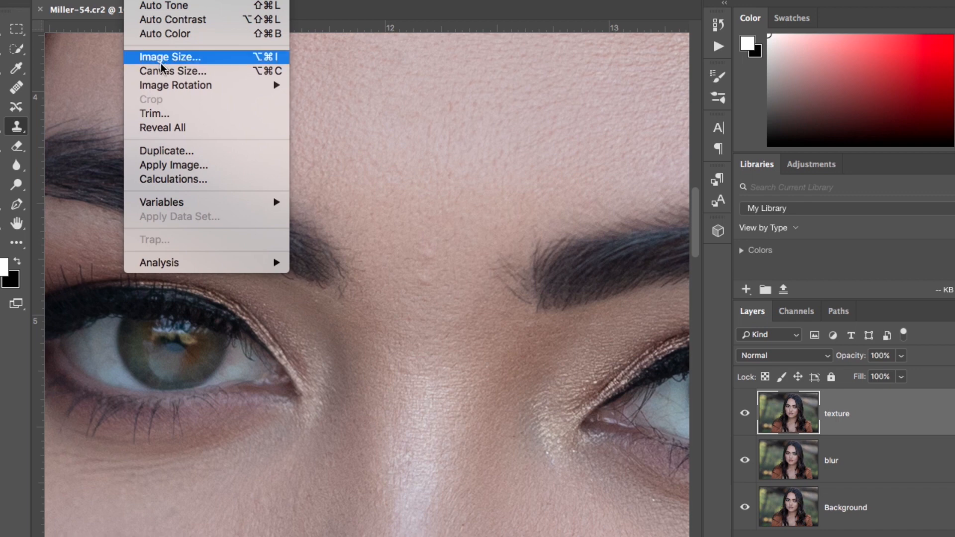
pyautogui.click(182, 166)
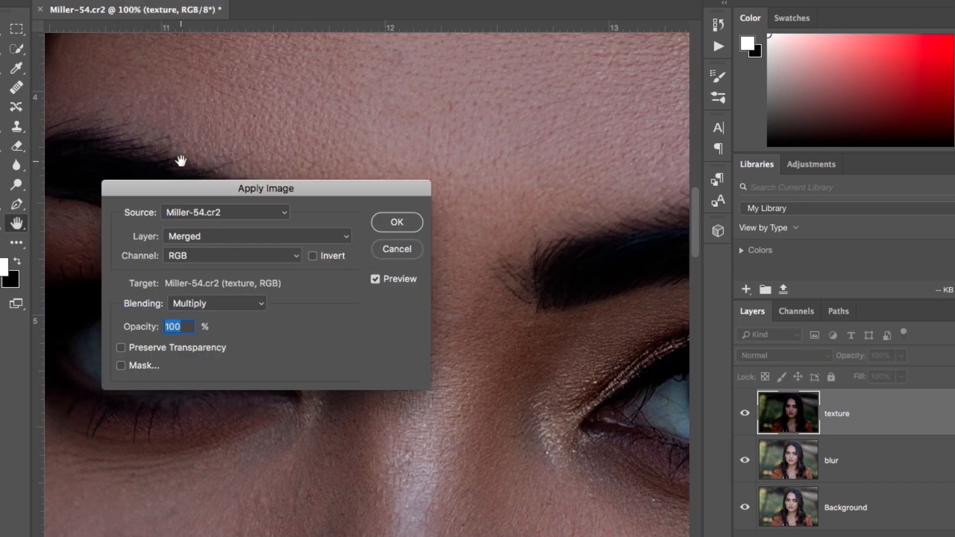
pyautogui.click(257, 237)
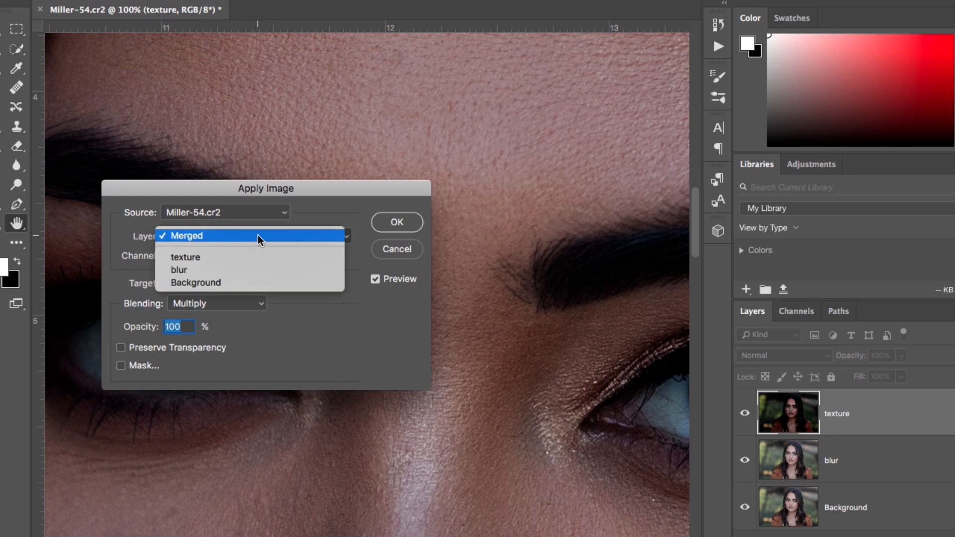
pyautogui.click(254, 270)
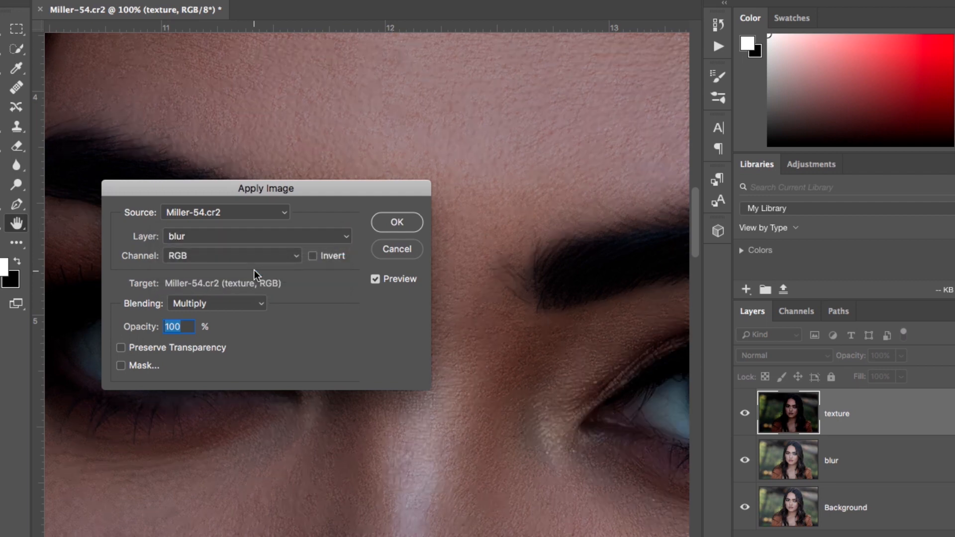
pyautogui.click(244, 304)
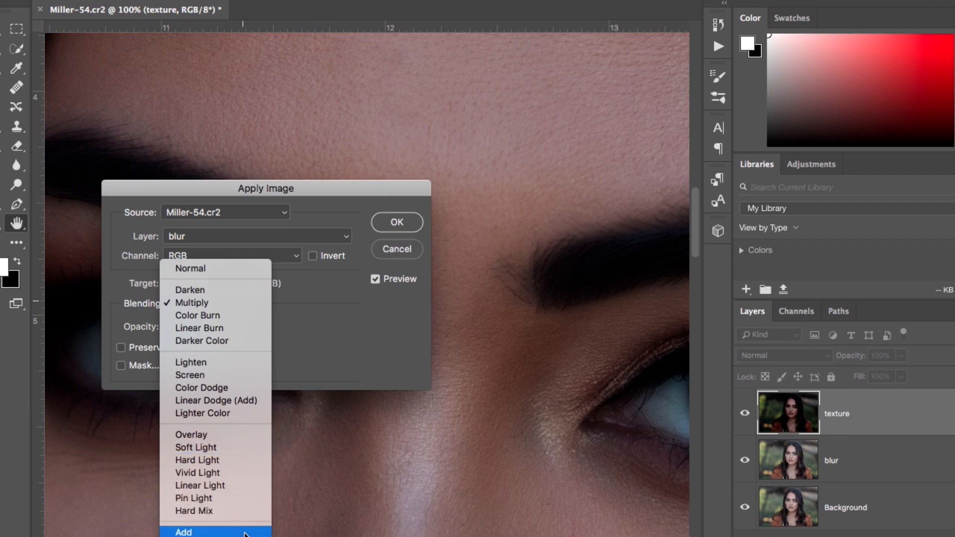
pyautogui.click(214, 521)
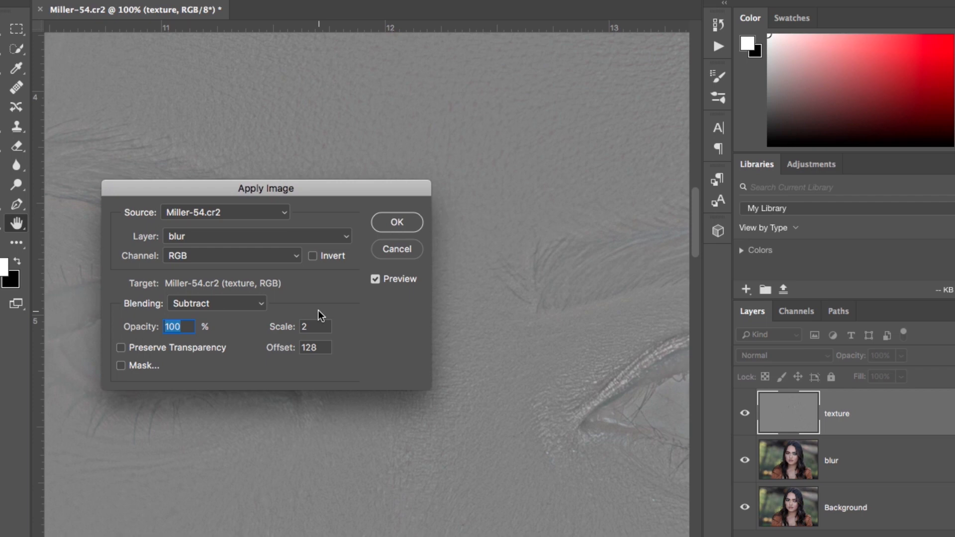
pyautogui.click(396, 222)
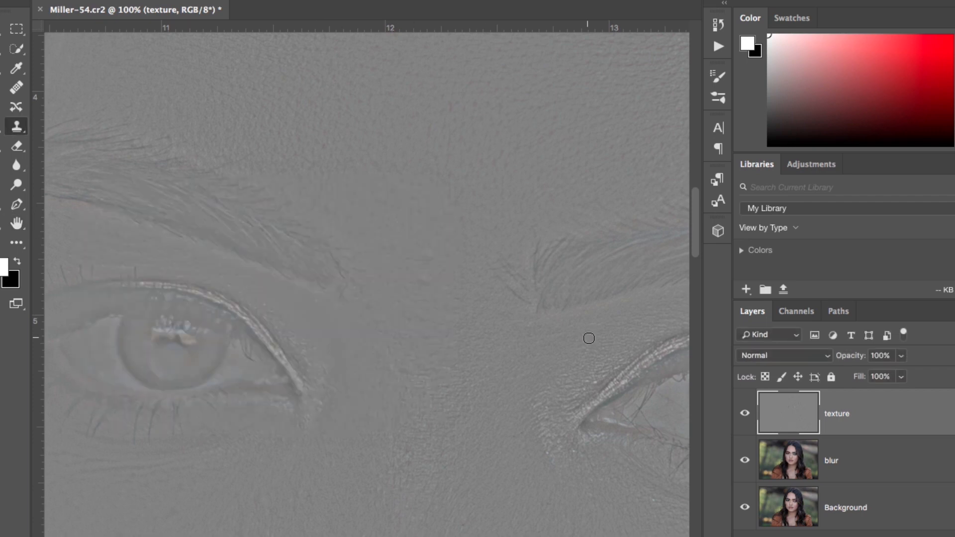
# Set the texture layer's blend mode to Linear Light
pyautogui.scroll(-4, 546, 348)
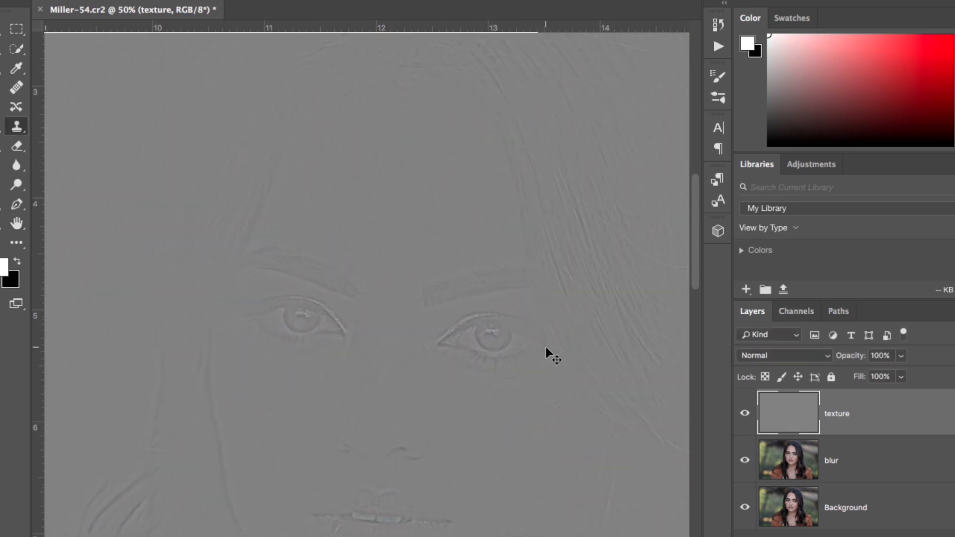
pyautogui.scroll(2, 546, 347)
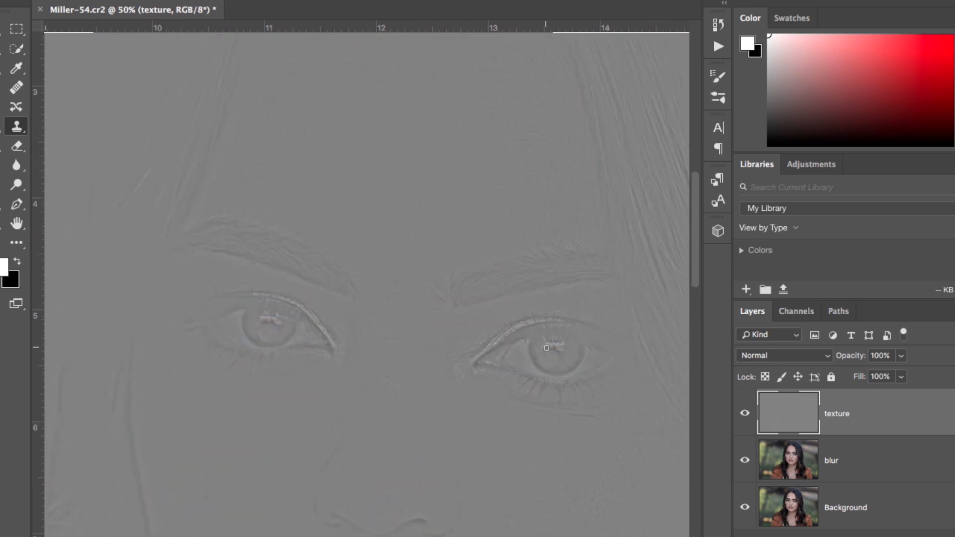
pyautogui.scroll(-1, 546, 347)
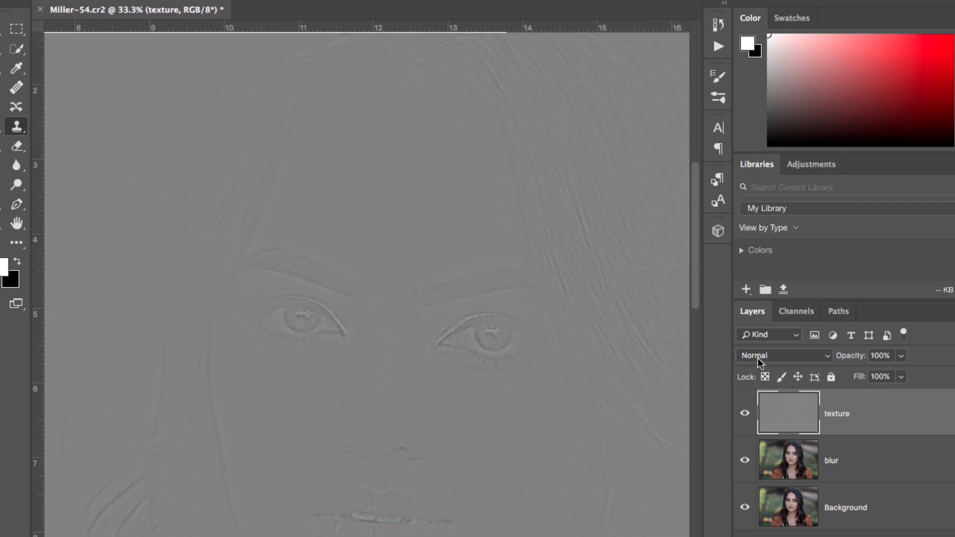
pyautogui.click(775, 355)
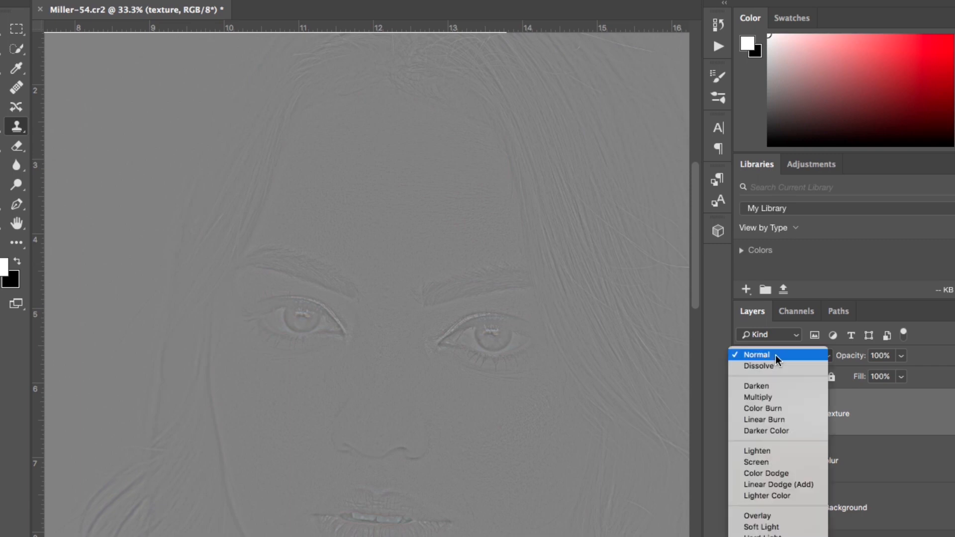
pyautogui.click(775, 356)
pyautogui.click(793, 356)
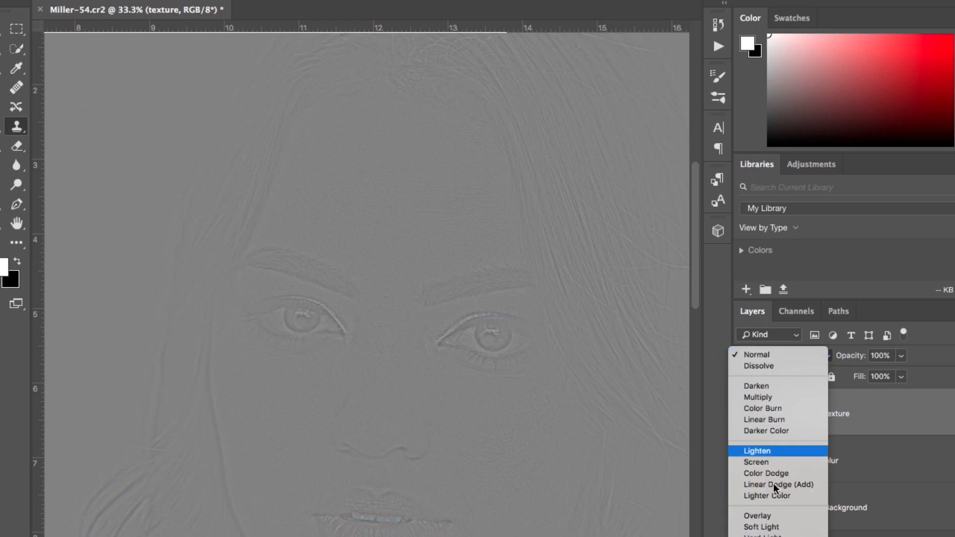
pyautogui.scroll(-3, 774, 483)
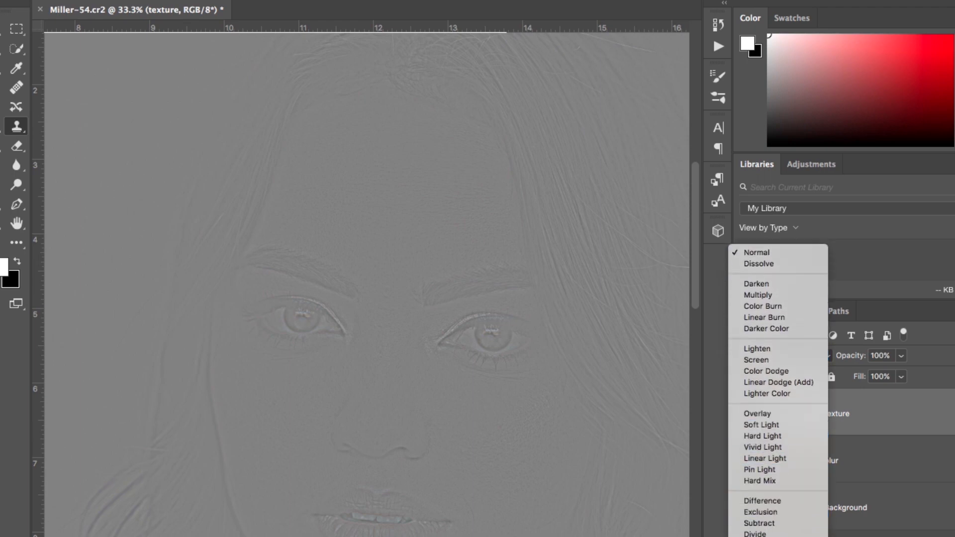
pyautogui.click(775, 455)
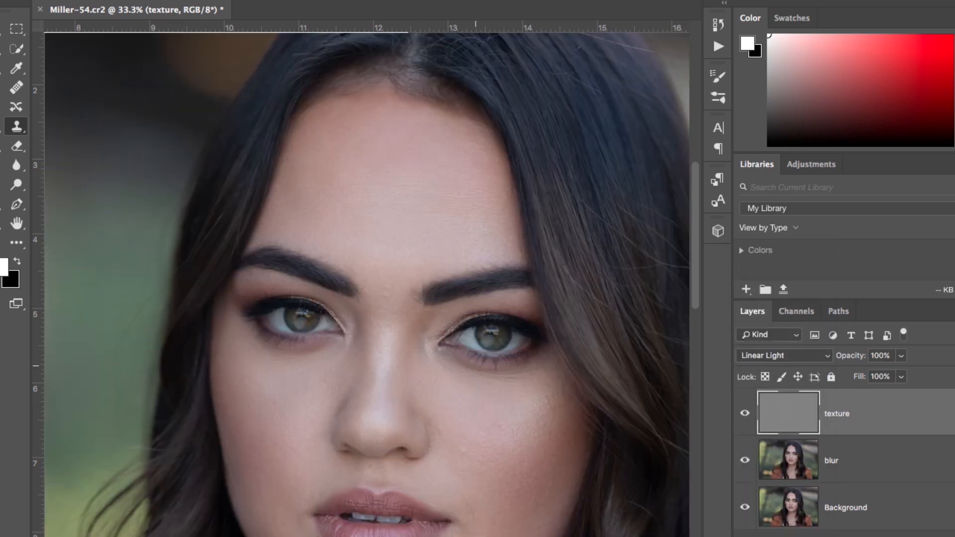
# Group the texture and blur layers together and name the group "skin"
pyautogui.hotkey('ctrl', '+')
pyautogui.scroll(-3, 476, 366)
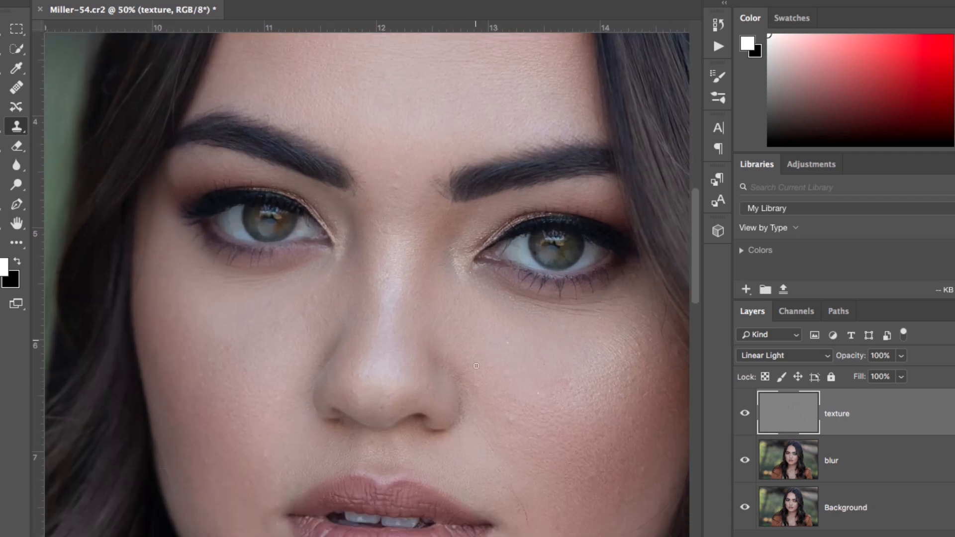
pyautogui.scroll(-2, 477, 365)
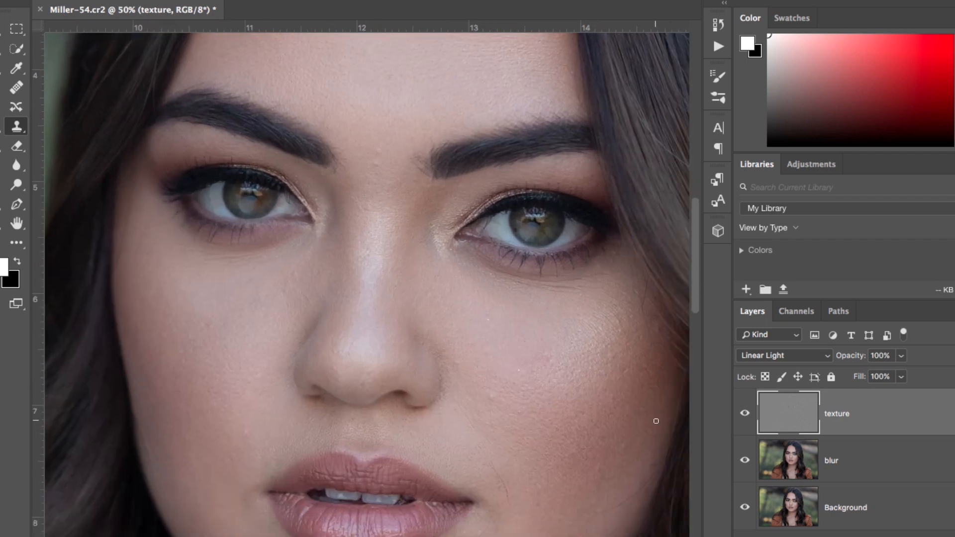
pyautogui.keyDown('shift'); pyautogui.click(792, 458); pyautogui.keyUp('shift')
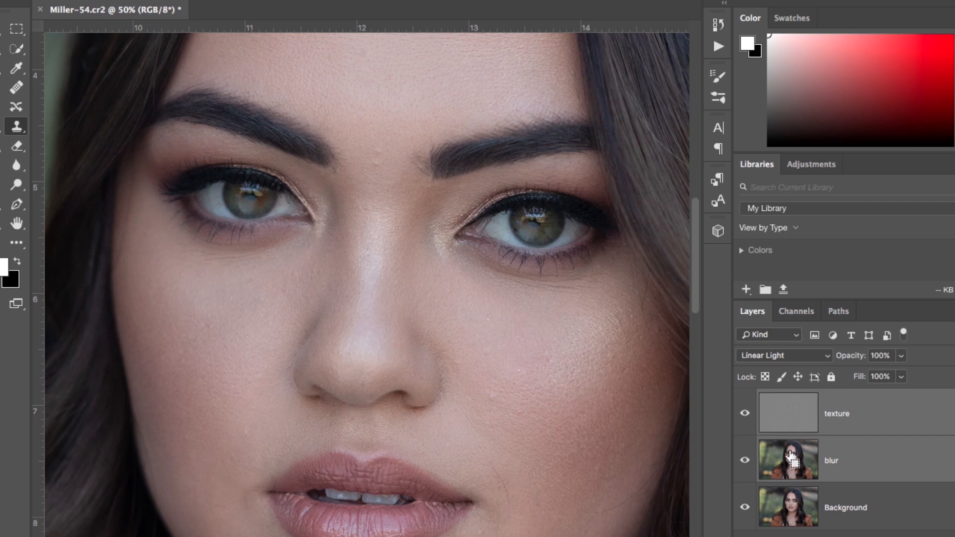
pyautogui.hotkey('ctrl', 'g')
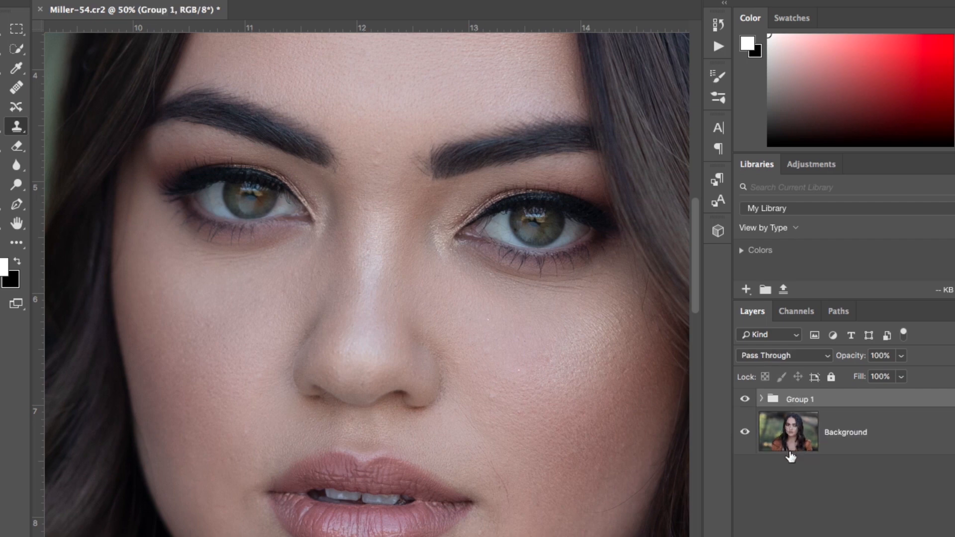
pyautogui.doubleClick(801, 400)
pyautogui.write('skin')
pyautogui.press('Return')
# Compare the portrait with and without the skin group, leaving the group visible
pyautogui.click(746, 400)
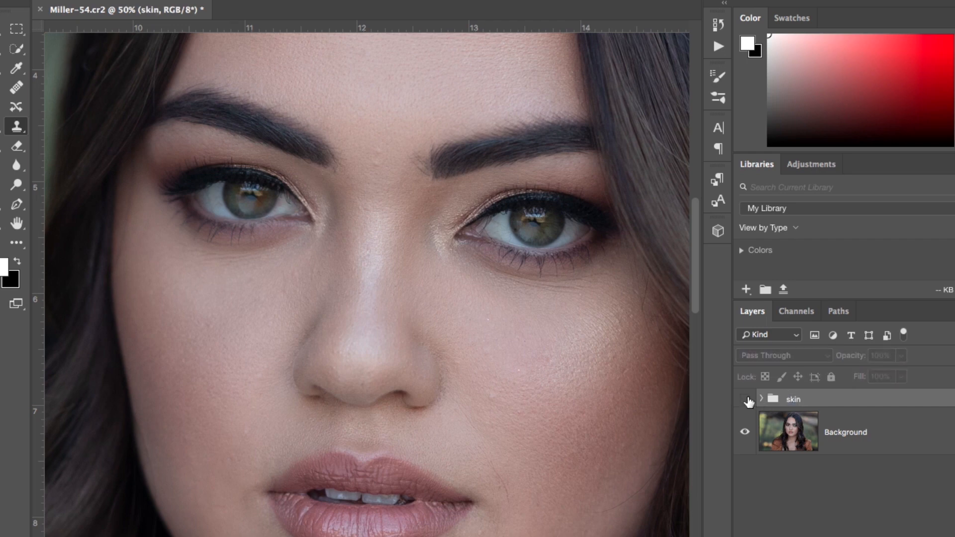
pyautogui.click(746, 400)
pyautogui.click(745, 400)
pyautogui.click(746, 400)
pyautogui.click(746, 400)
pyautogui.click(746, 400)
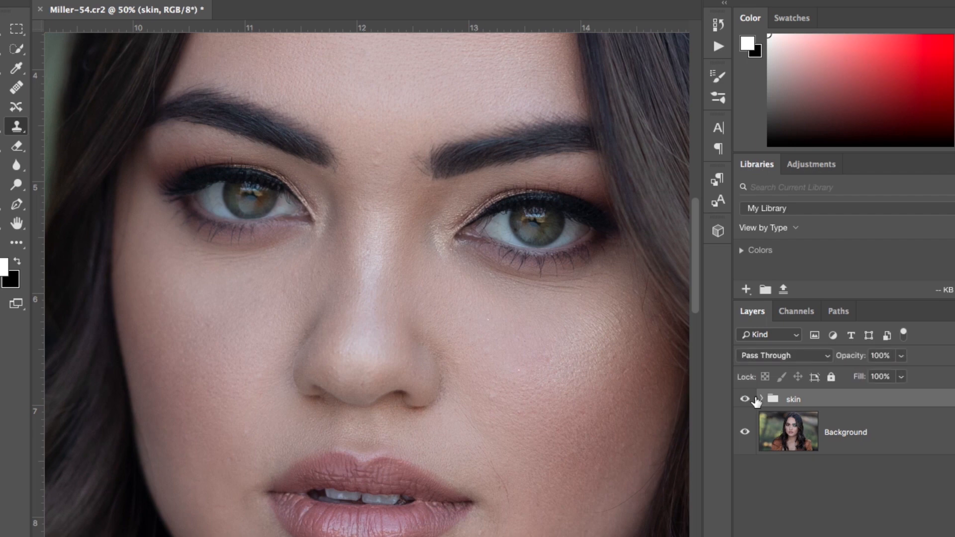
# Expand the skin group and compare the image with the texture layer and the blur layer each hidden in turn, leaving both visible
pyautogui.click(761, 399)
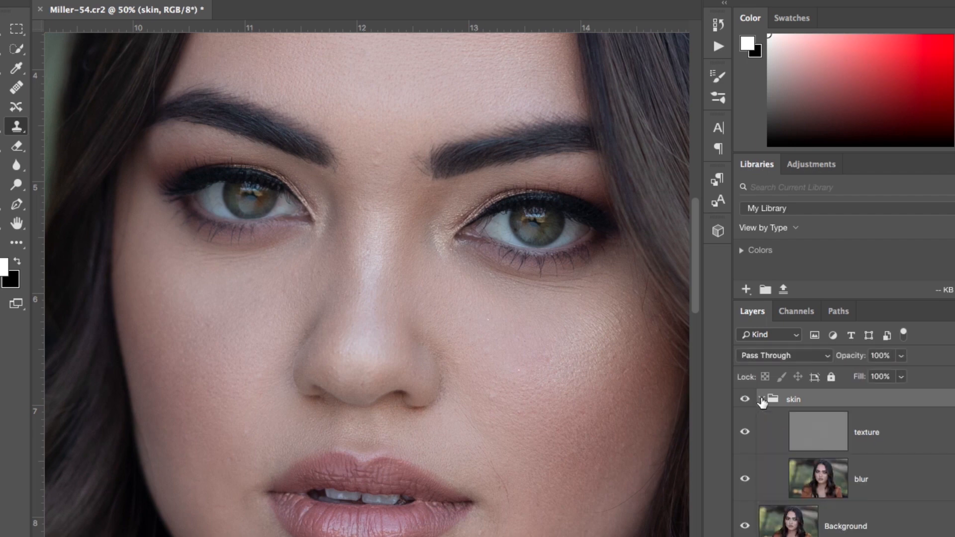
pyautogui.click(823, 478)
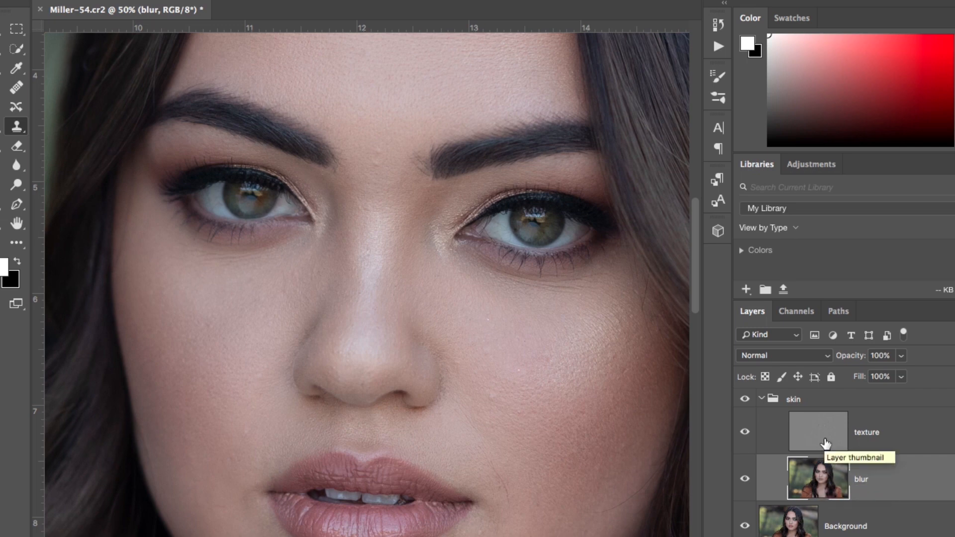
pyautogui.click(746, 432)
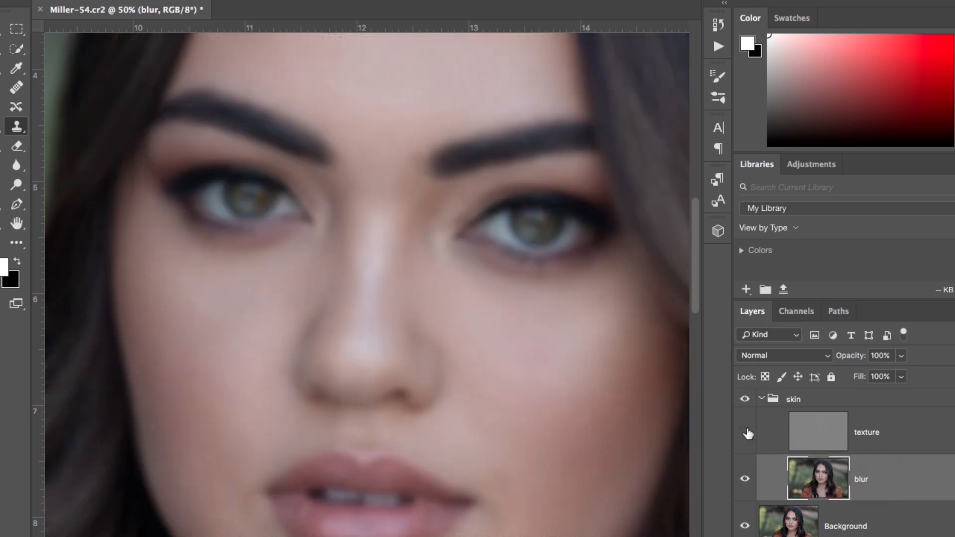
pyautogui.click(747, 433)
pyautogui.click(744, 481)
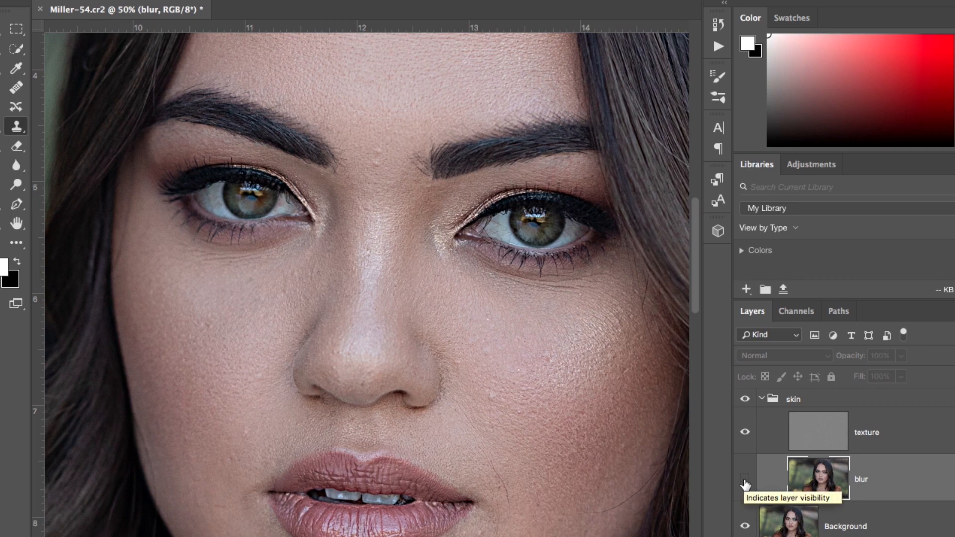
pyautogui.click(744, 480)
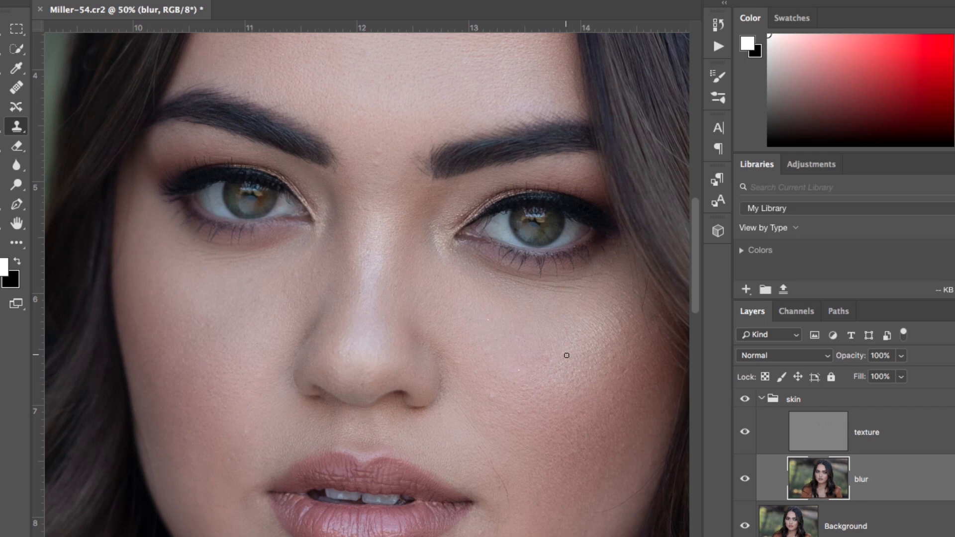
# On the blur layer, outline the whole forehead from hairline to eyebrows with the Lasso tool, extending the selection along its edges
pyautogui.click(811, 440)
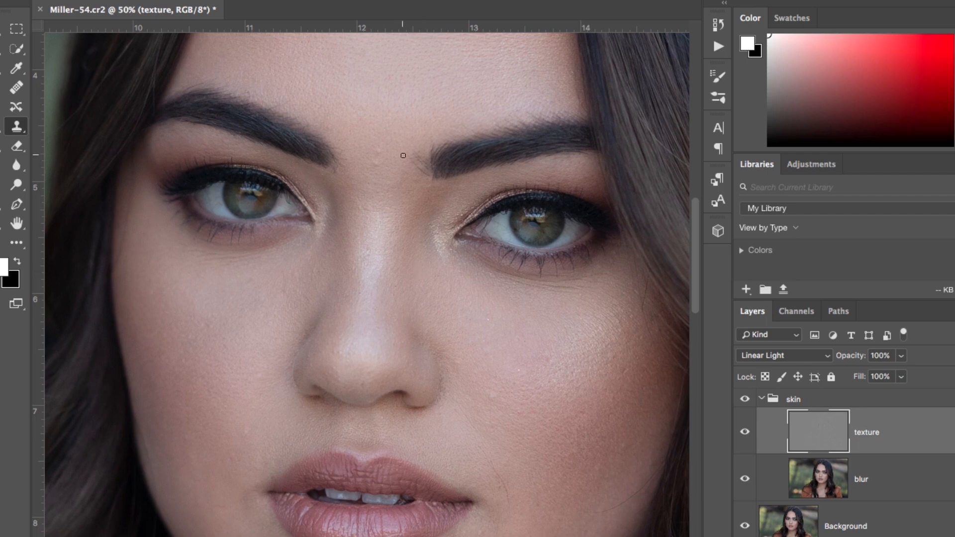
pyautogui.scroll(5, 429, 338)
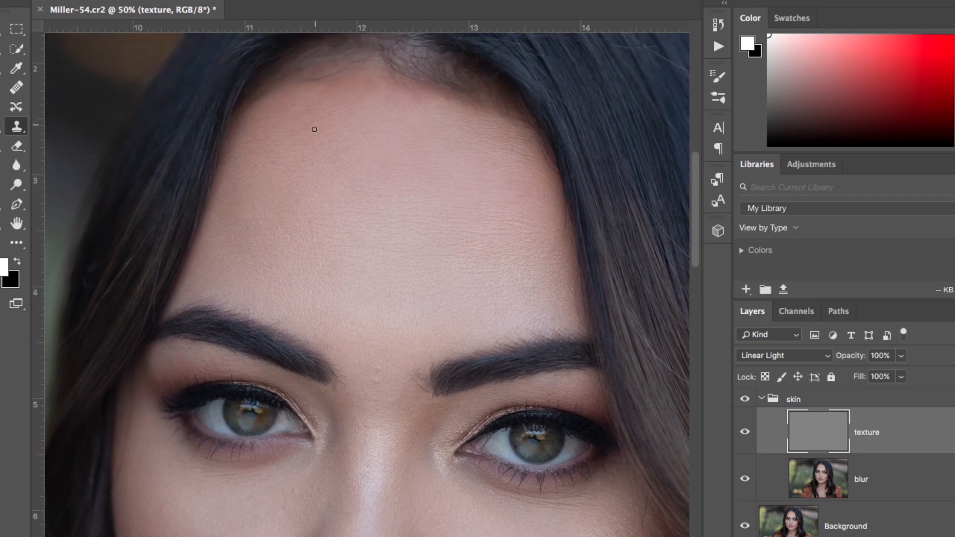
pyautogui.click(818, 479)
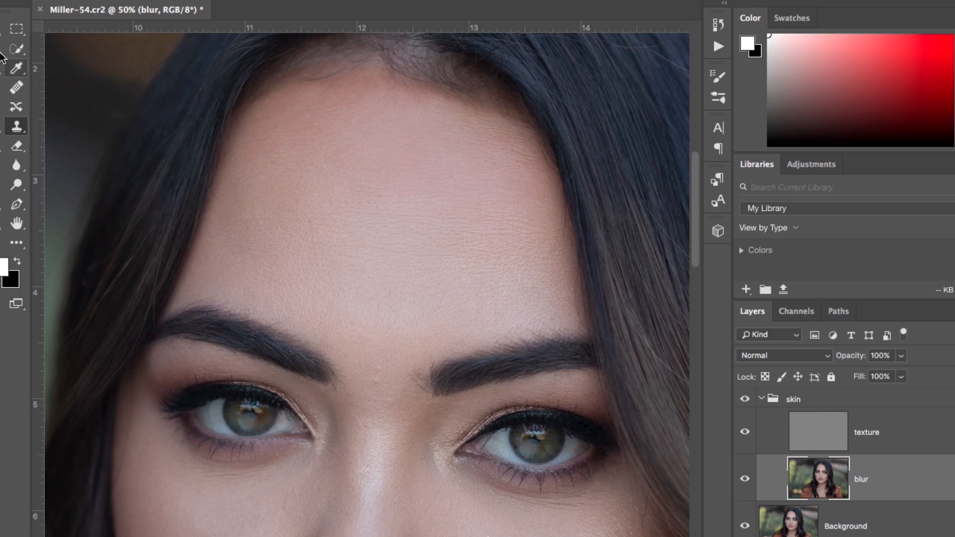
pyautogui.click(17, 48)
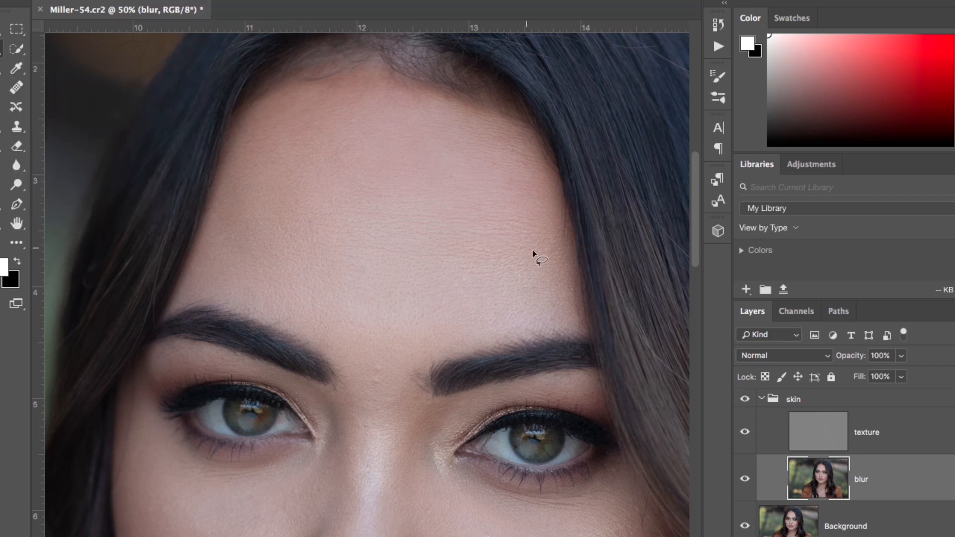
pyautogui.moveTo(565, 257)
pyautogui.mouseDown()
pyautogui.moveTo(558, 190)
pyautogui.moveTo(520, 115)
pyautogui.mouseUp()
pyautogui.moveTo(472, 95)
pyautogui.mouseDown()
pyautogui.moveTo(303, 71)
pyautogui.moveTo(255, 94)
pyautogui.moveTo(185, 283)
pyautogui.moveTo(204, 299)
pyautogui.moveTo(280, 321)
pyautogui.moveTo(365, 390)
pyautogui.moveTo(443, 355)
pyautogui.moveTo(587, 332)
pyautogui.mouseUp()
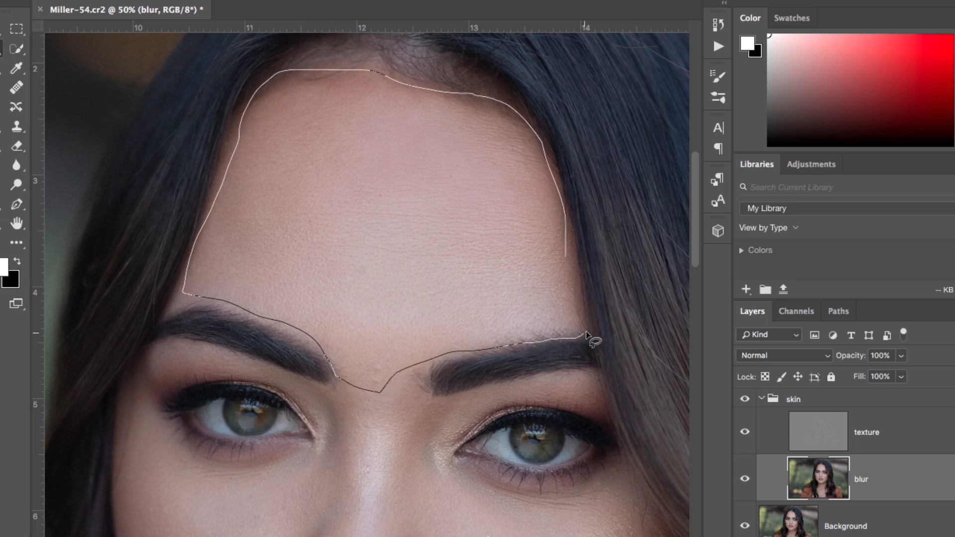
pyautogui.moveTo(581, 265)
pyautogui.mouseDown()
pyautogui.moveTo(540, 137)
pyautogui.moveTo(512, 100)
pyautogui.moveTo(468, 75)
pyautogui.moveTo(374, 48)
pyautogui.moveTo(333, 54)
pyautogui.moveTo(291, 72)
pyautogui.moveTo(244, 143)
pyautogui.mouseUp()
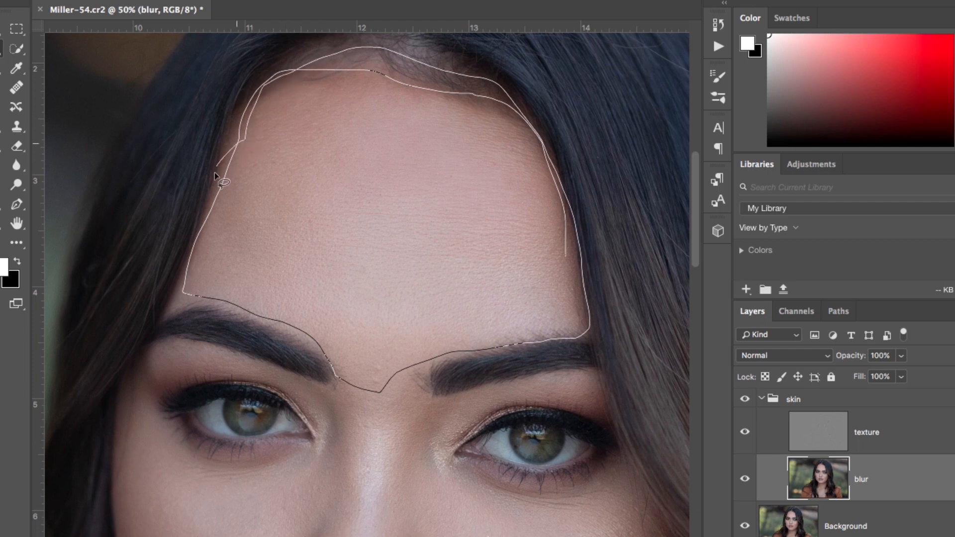
pyautogui.moveTo(214, 172); pyautogui.dragTo(215, 175)
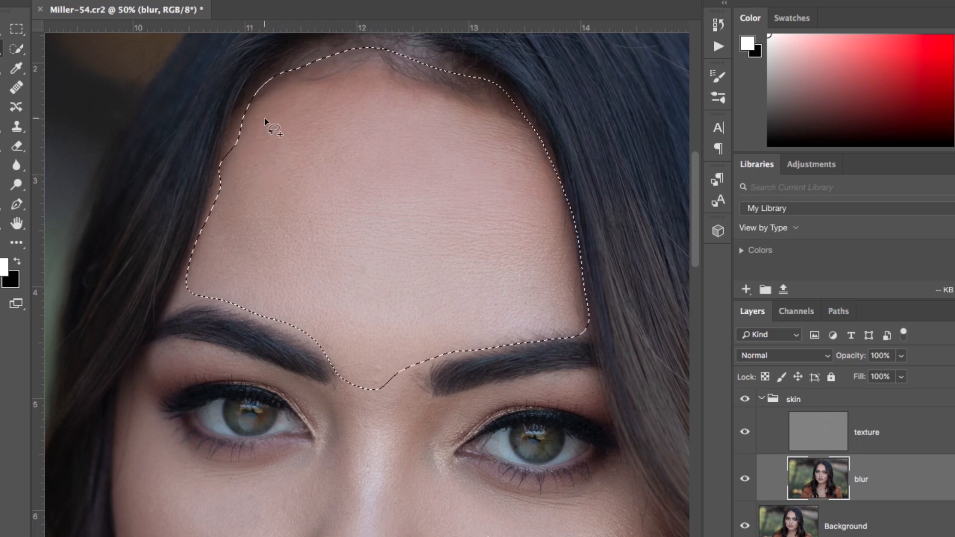
pyautogui.moveTo(258, 113)
pyautogui.mouseDown()
pyautogui.moveTo(223, 151)
pyautogui.moveTo(234, 231)
pyautogui.mouseUp()
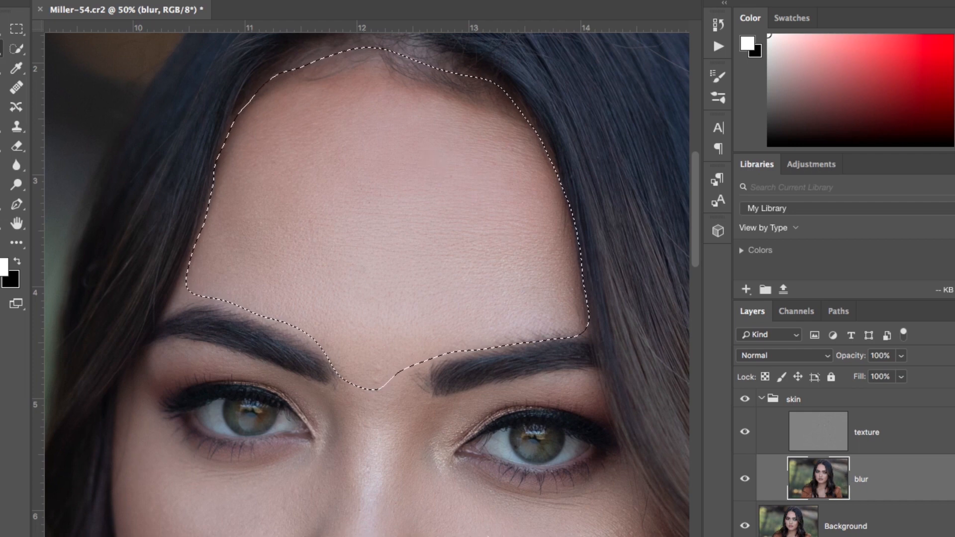
# Apply a Gaussian Blur with a radius of 4.1 pixels to the forehead selection, and deselect it
pyautogui.click(310, 1)
pyautogui.moveTo(345, 117)
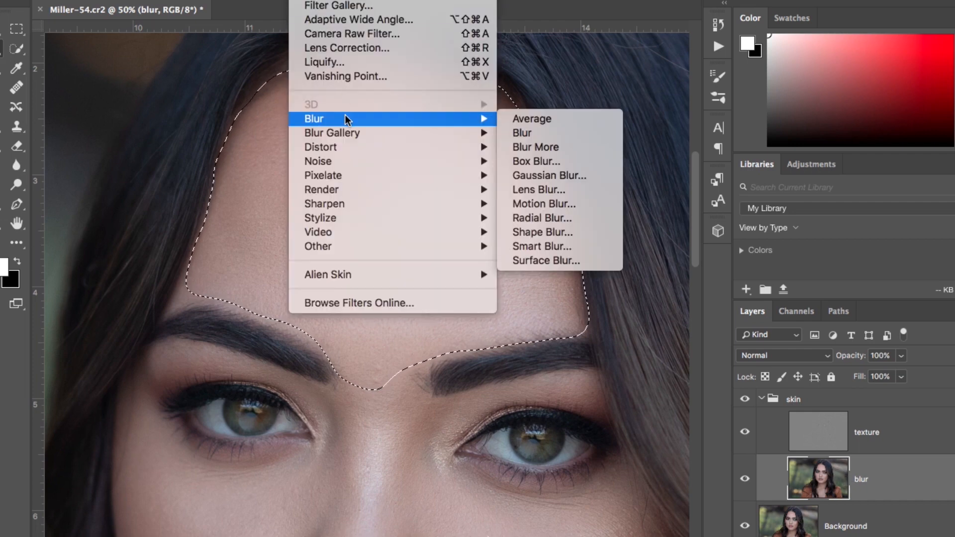
pyautogui.click(530, 169)
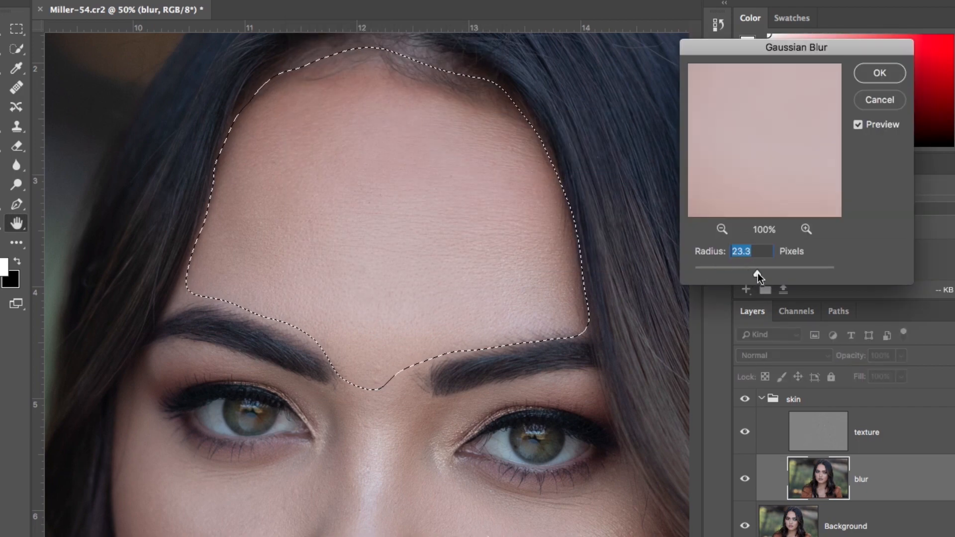
pyautogui.moveTo(757, 272); pyautogui.dragTo(805, 273)
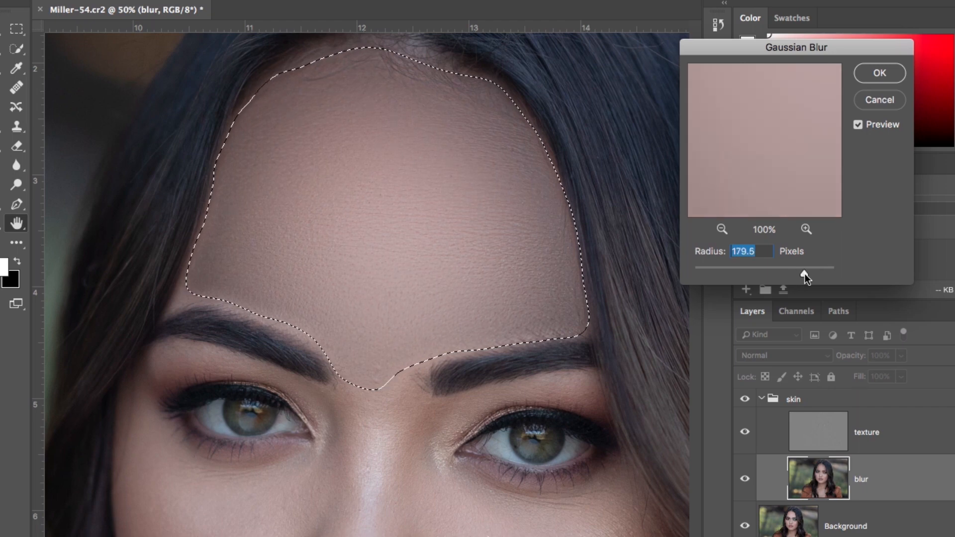
pyautogui.moveTo(806, 273); pyautogui.dragTo(747, 265)
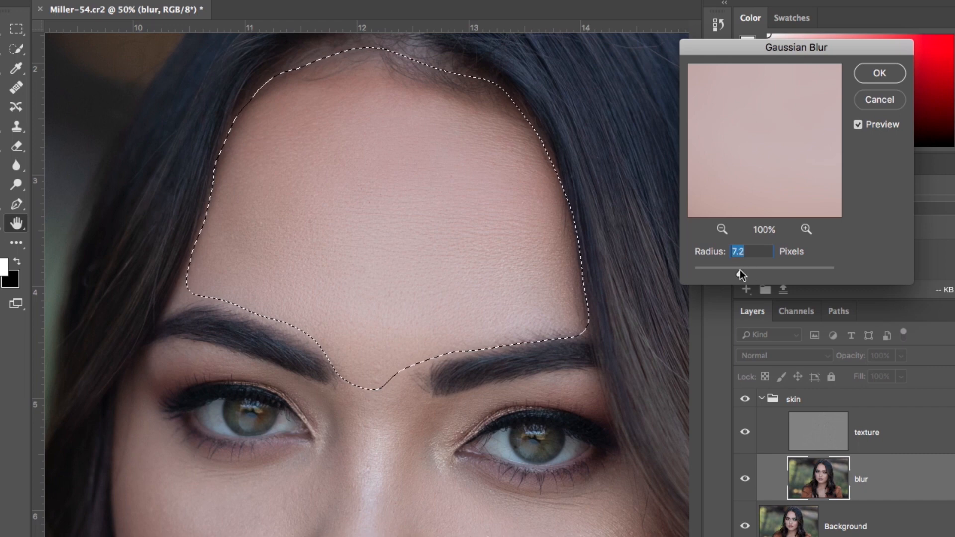
pyautogui.moveTo(749, 273); pyautogui.dragTo(750, 273)
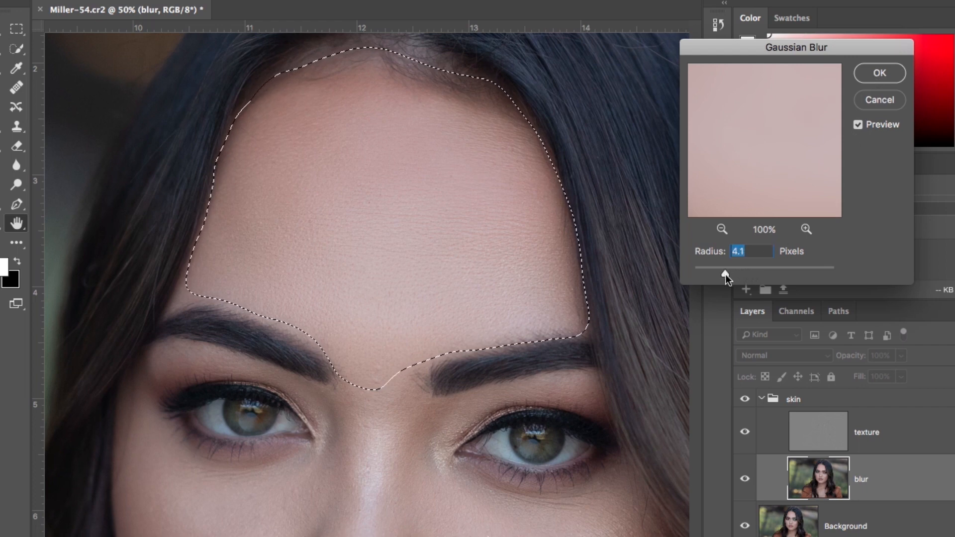
pyautogui.click(880, 73)
pyautogui.hotkey('ctrl', 'd')
# Lasso the cheek beside the nose, just below the eye nearer the Layers list, and set a Gaussian Blur radius of 19.0 pixels
pyautogui.scroll(1, 572, 234)
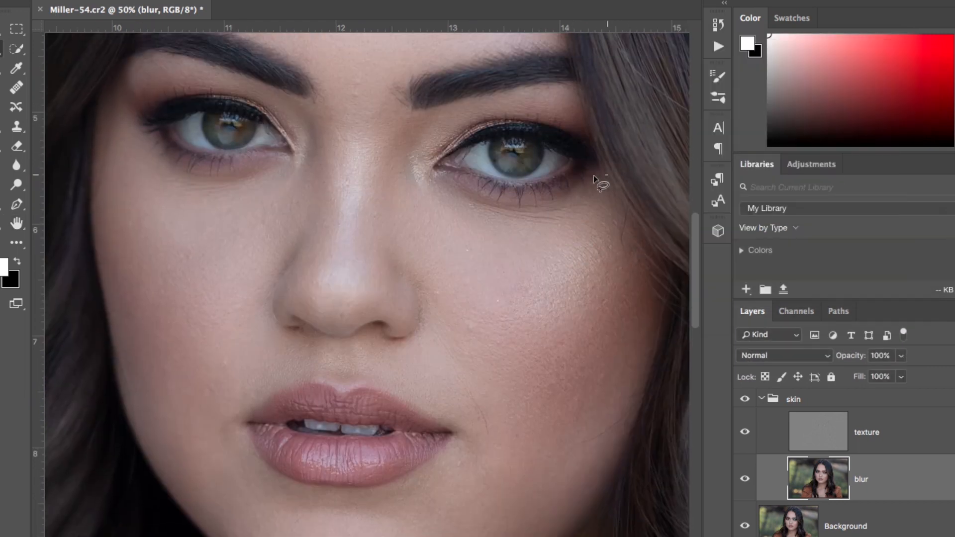
pyautogui.moveTo(608, 175)
pyautogui.mouseDown()
pyautogui.moveTo(505, 182)
pyautogui.moveTo(434, 166)
pyautogui.moveTo(390, 216)
pyautogui.moveTo(435, 340)
pyautogui.moveTo(460, 375)
pyautogui.moveTo(578, 413)
pyautogui.moveTo(621, 366)
pyautogui.moveTo(650, 320)
pyautogui.moveTo(655, 263)
pyautogui.moveTo(623, 168)
pyautogui.moveTo(595, 173)
pyautogui.mouseUp()
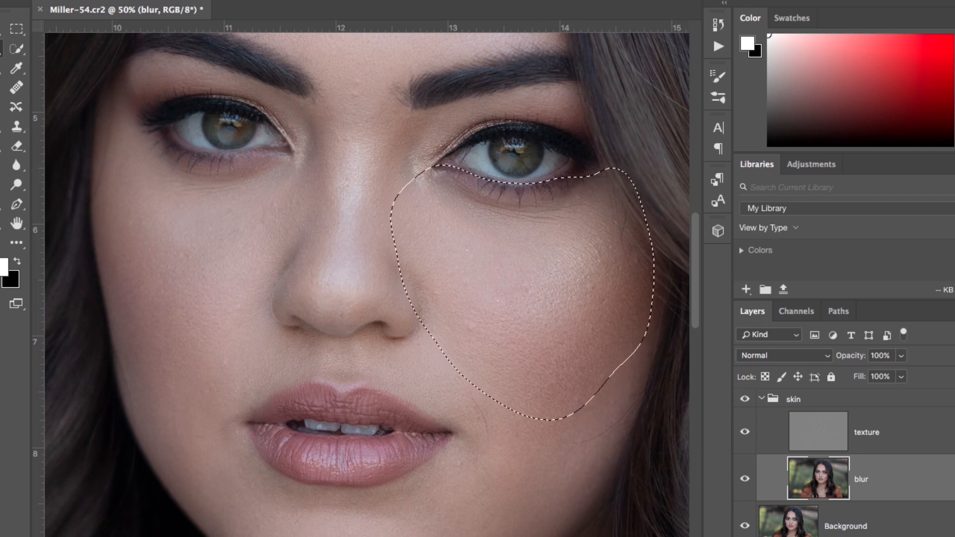
pyautogui.click(309, 0)
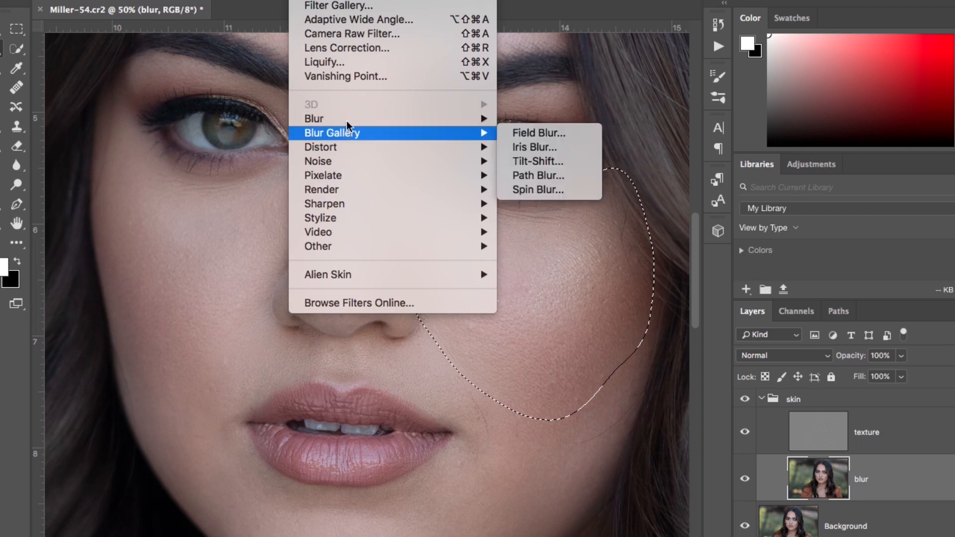
pyautogui.moveTo(348, 120)
pyautogui.click(529, 175)
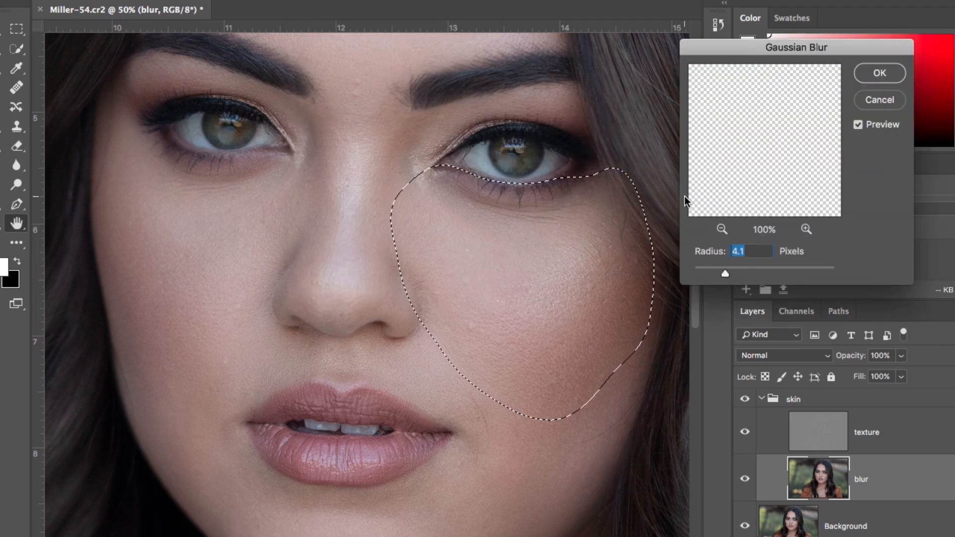
pyautogui.moveTo(725, 273); pyautogui.dragTo(755, 273)
# Examine the cheek's skin at 100% zoom with the Gaussian Blur preview off and on, leaving the preview enabled
pyautogui.click(859, 125)
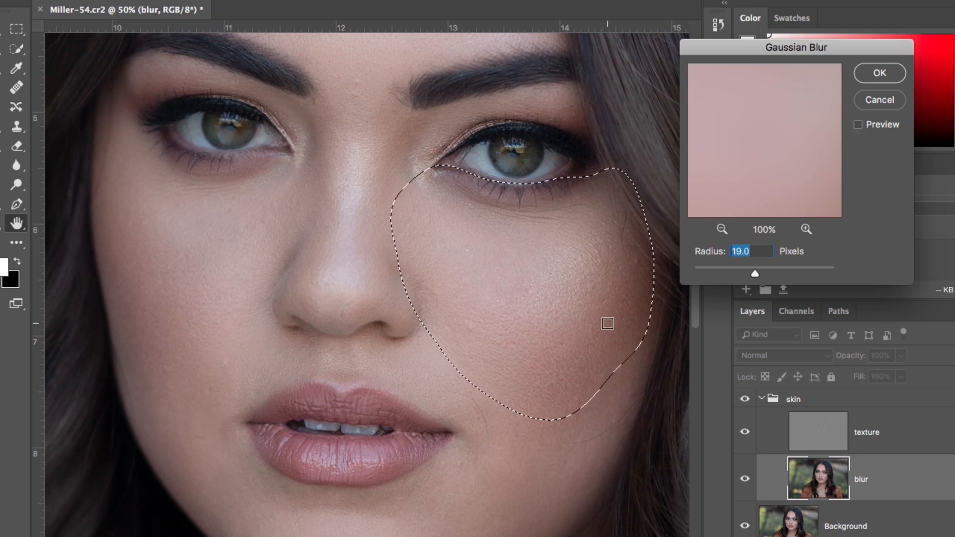
pyautogui.press('super+plus')
pyautogui.press('super+plus')
pyautogui.hscroll(5, 608, 323)
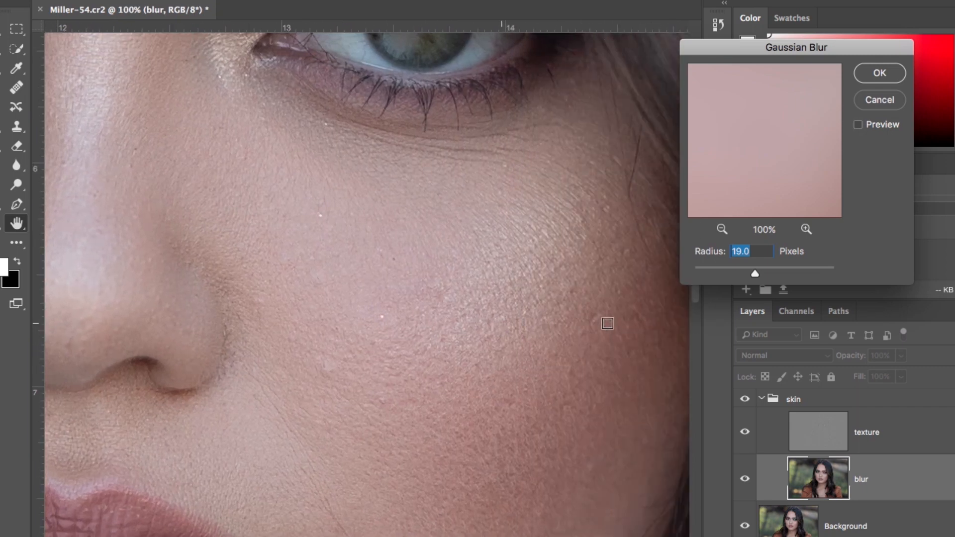
pyautogui.hscroll(2, 607, 323)
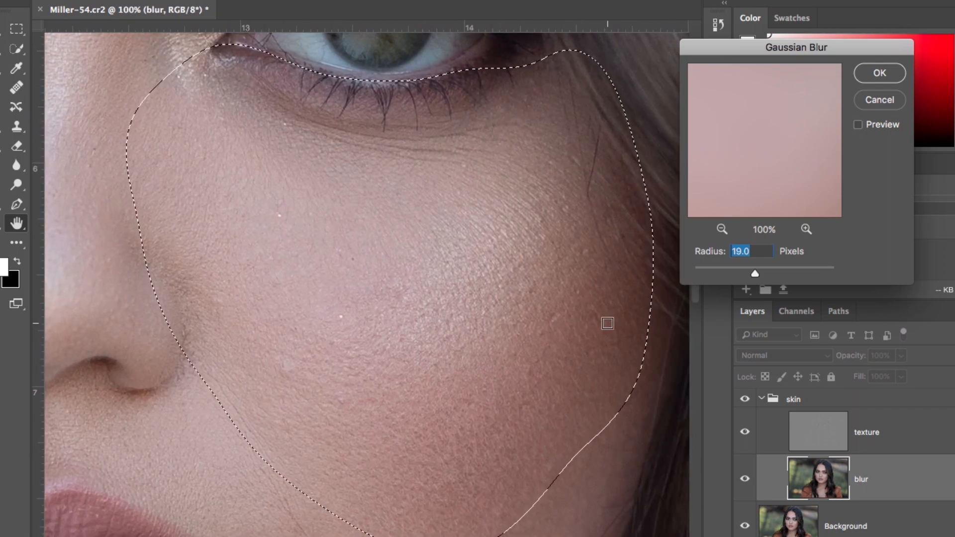
pyautogui.click(859, 124)
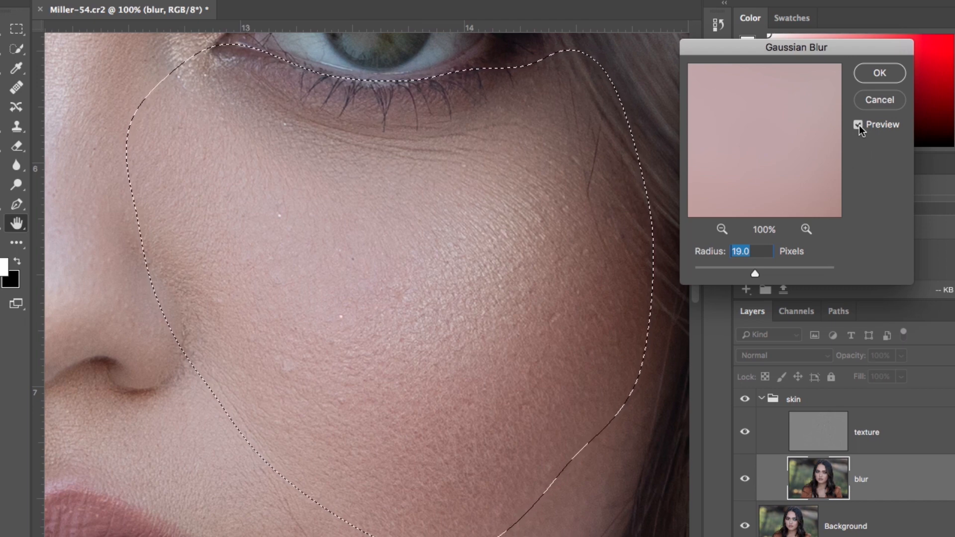
pyautogui.click(859, 124)
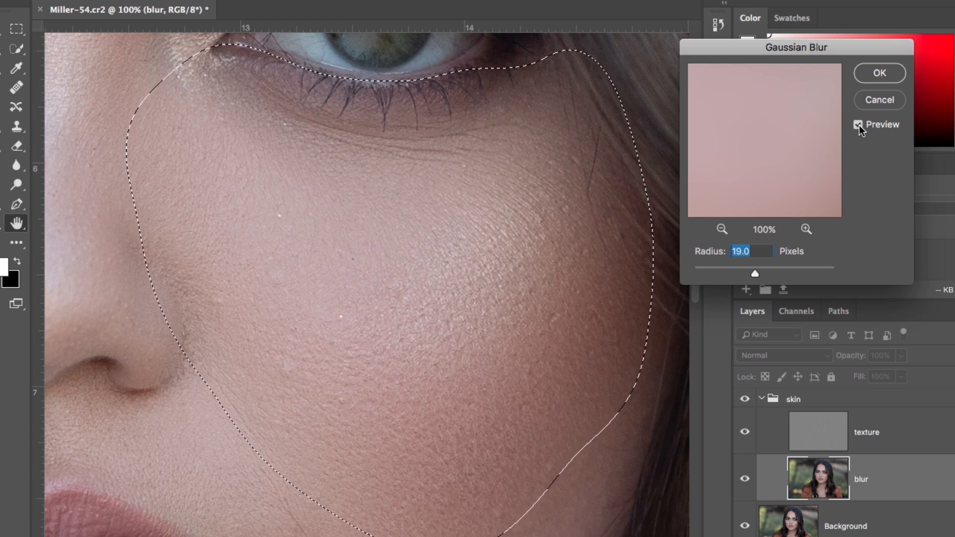
pyautogui.click(859, 124)
pyautogui.click(858, 126)
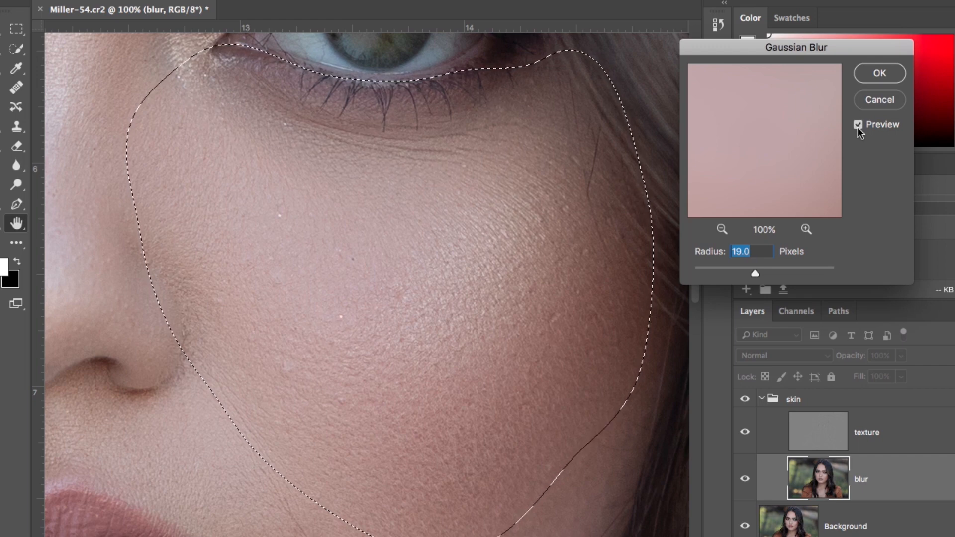
pyautogui.click(858, 126)
pyautogui.click(860, 126)
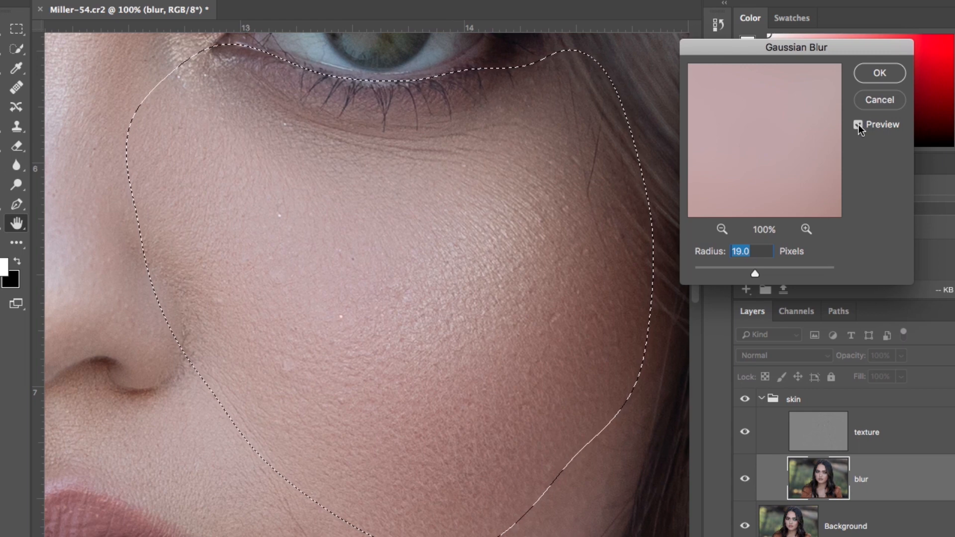
# Apply the 19.0-pixel Gaussian Blur to the cheek selection with the preview enabled, and deselect it
pyautogui.click(859, 125)
pyautogui.click(858, 124)
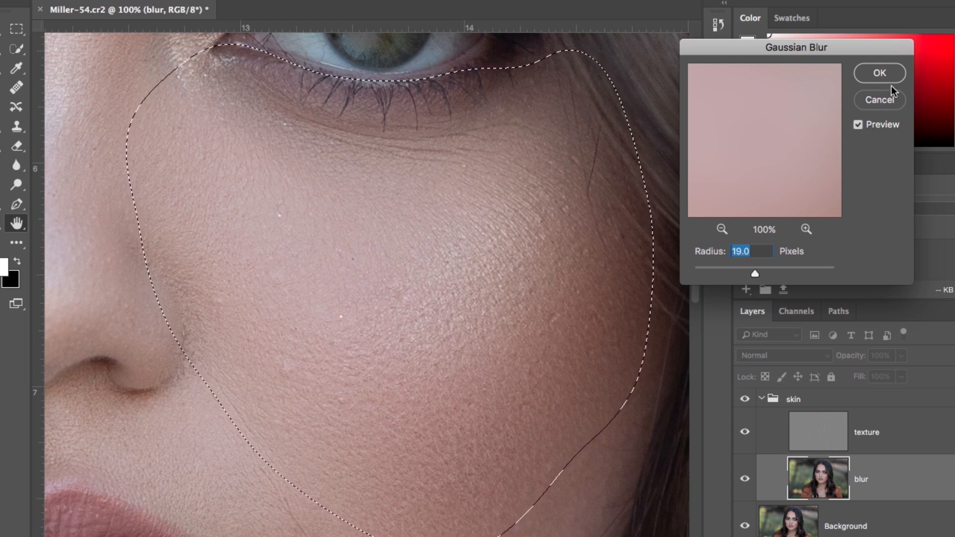
pyautogui.click(880, 72)
pyautogui.hotkey('ctrl', 'd')
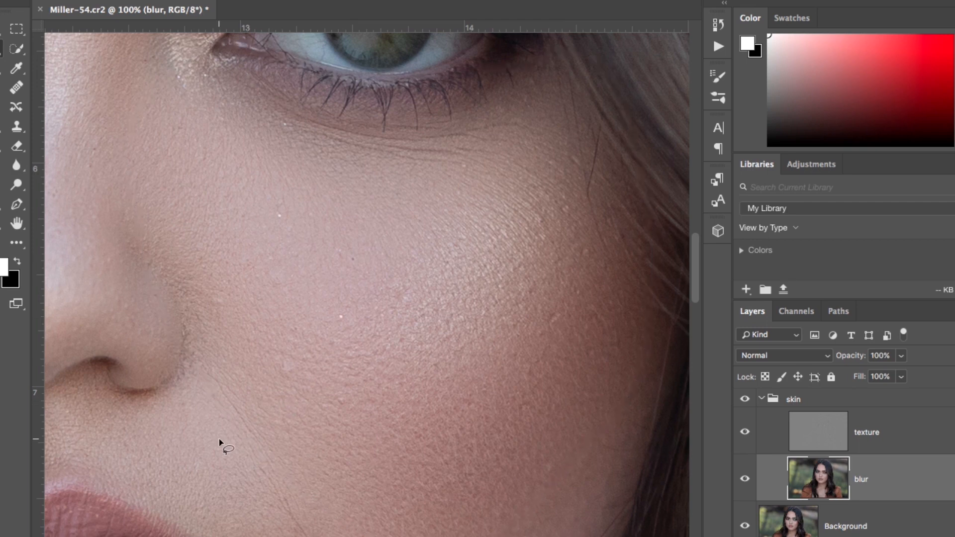
# Lasso the portrait's left cheek from the lower lashes to the jaw beside the mouth, and reapply the last Gaussian Blur before deselecting
pyautogui.hotkey('ctrl', '-')
pyautogui.hscroll(-5, 219, 438)
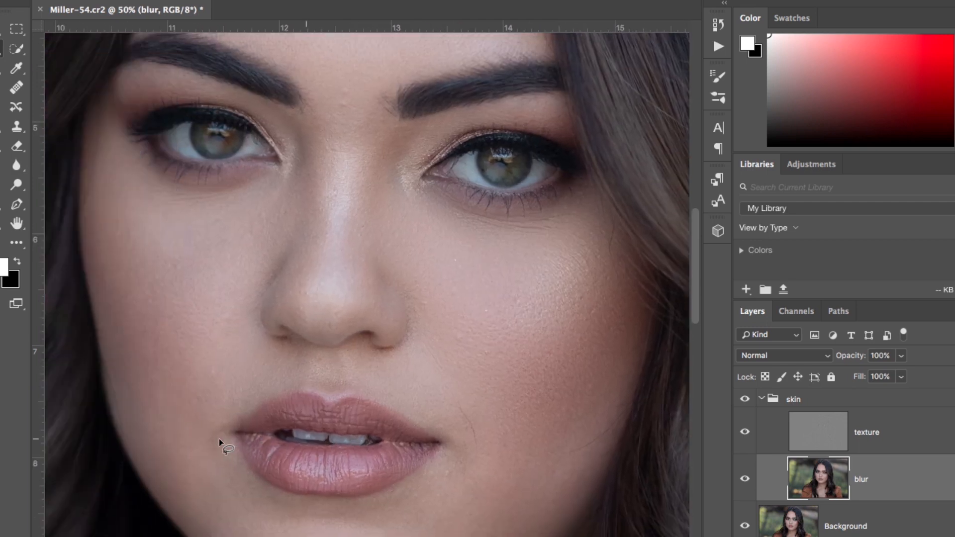
pyautogui.moveTo(329, 181); pyautogui.dragTo(288, 190)
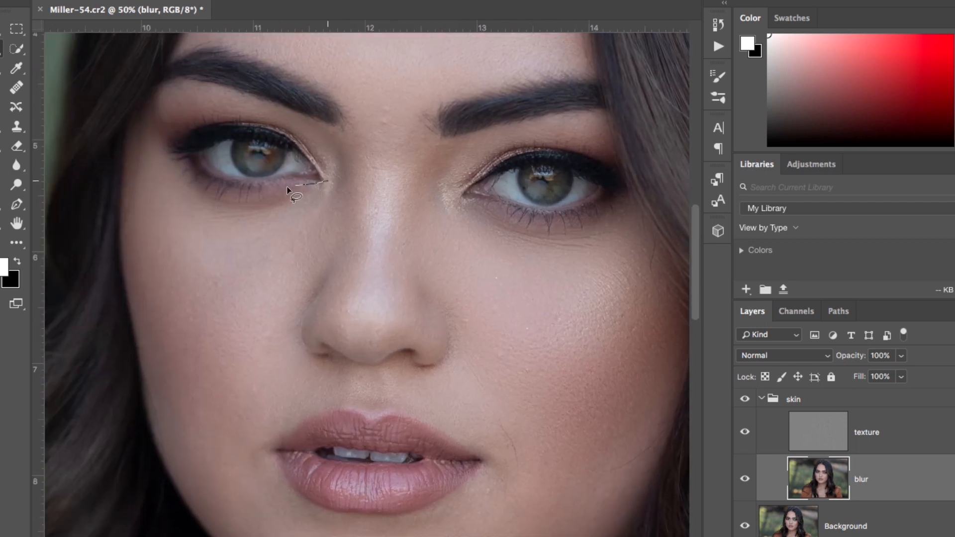
pyautogui.moveTo(132, 278)
pyautogui.mouseDown()
pyautogui.moveTo(137, 395)
pyautogui.moveTo(160, 452)
pyautogui.moveTo(205, 514)
pyautogui.moveTo(240, 517)
pyautogui.moveTo(276, 436)
pyautogui.moveTo(336, 411)
pyautogui.moveTo(308, 322)
pyautogui.moveTo(338, 217)
pyautogui.moveTo(299, 183)
pyautogui.mouseUp()
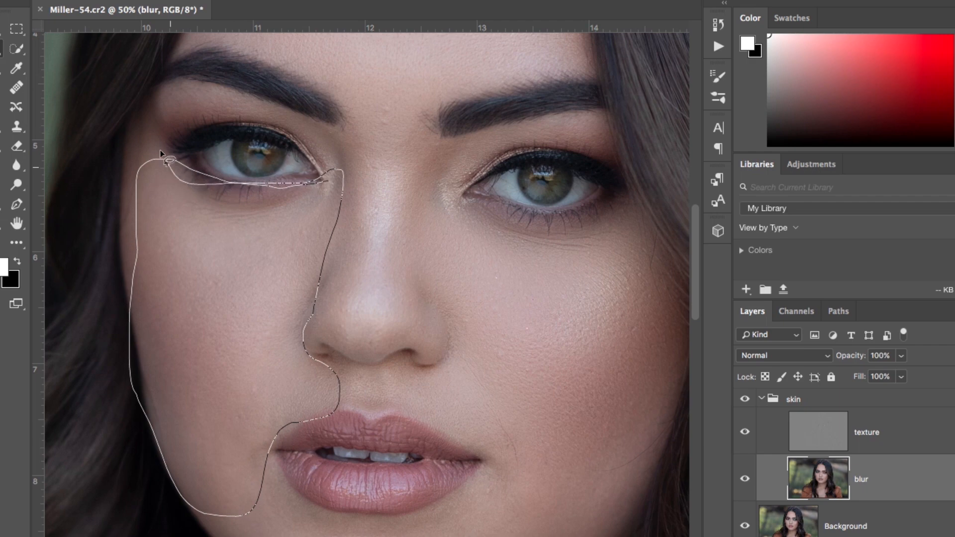
pyautogui.moveTo(160, 152)
pyautogui.mouseDown()
pyautogui.moveTo(130, 164)
pyautogui.moveTo(123, 198)
pyautogui.moveTo(127, 259)
pyautogui.moveTo(159, 348)
pyautogui.mouseUp()
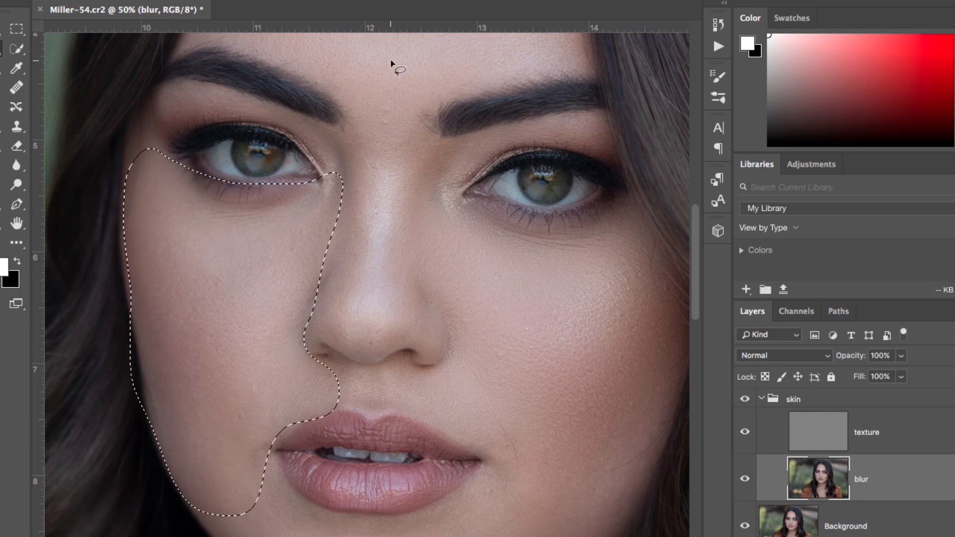
pyautogui.click(305, 1)
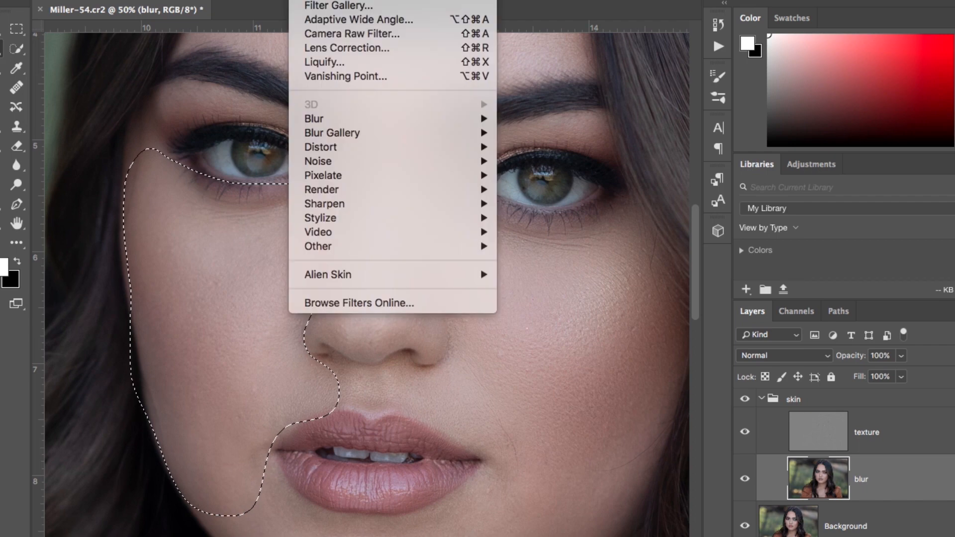
pyautogui.click(343, 1)
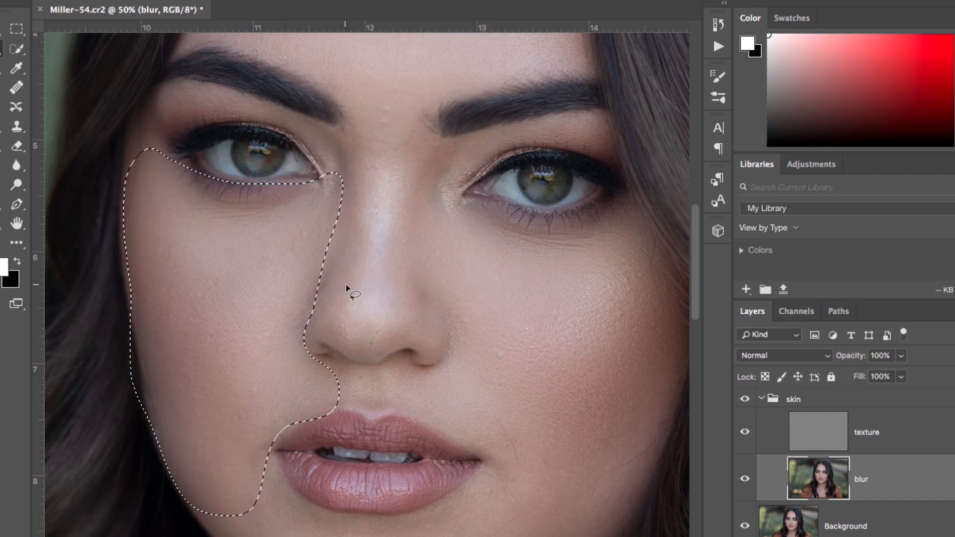
pyautogui.press('super+d')
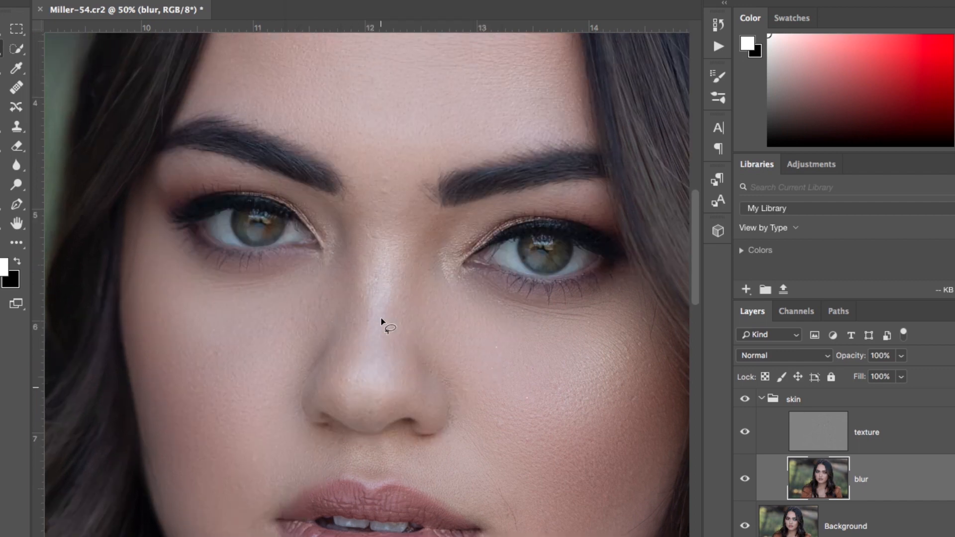
# Lasso the nose from between the eyebrows to its tip, widening the selection along the bridge, and repeat the last Gaussian Blur before deselecting
pyautogui.scroll(4, 368, 242)
pyautogui.moveTo(344, 173)
pyautogui.mouseDown()
pyautogui.moveTo(358, 236)
pyautogui.moveTo(326, 365)
pyautogui.moveTo(342, 408)
pyautogui.moveTo(369, 432)
pyautogui.mouseUp()
pyautogui.moveTo(425, 405)
pyautogui.mouseDown()
pyautogui.moveTo(406, 285)
pyautogui.moveTo(427, 273)
pyautogui.moveTo(430, 215)
pyautogui.moveTo(384, 156)
pyautogui.mouseUp()
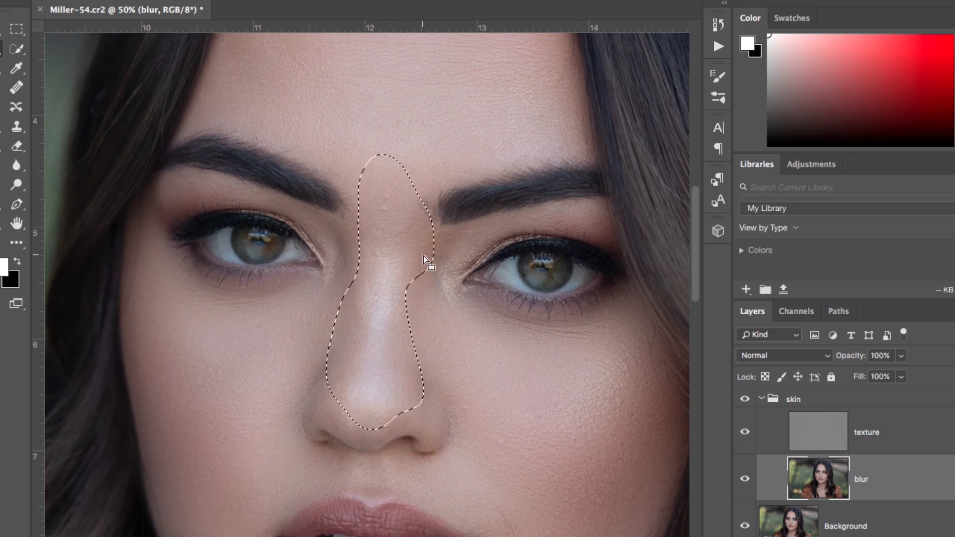
pyautogui.moveTo(431, 301)
pyautogui.mouseDown()
pyautogui.moveTo(419, 352)
pyautogui.moveTo(395, 298)
pyautogui.mouseUp()
pyautogui.click(305, 1)
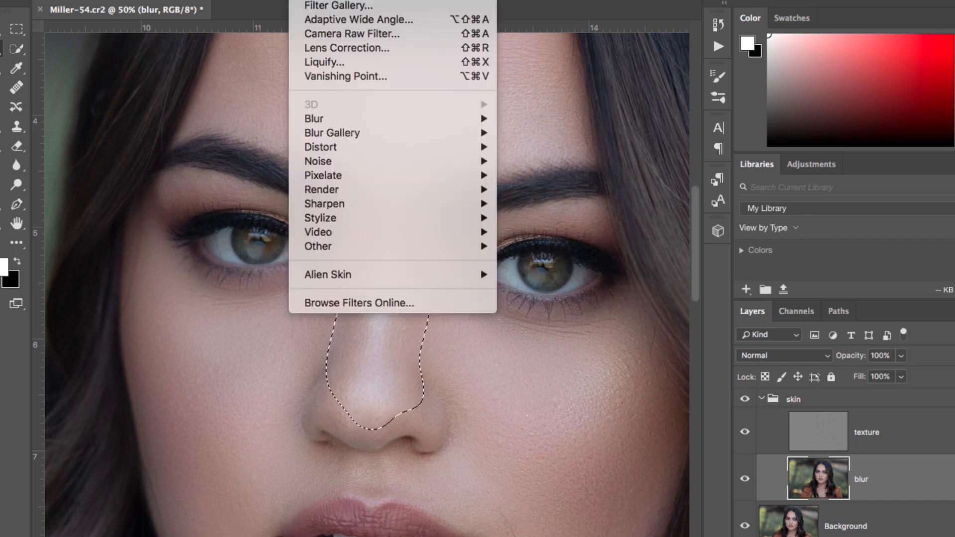
pyautogui.click(348, 1)
pyautogui.press('super+d')
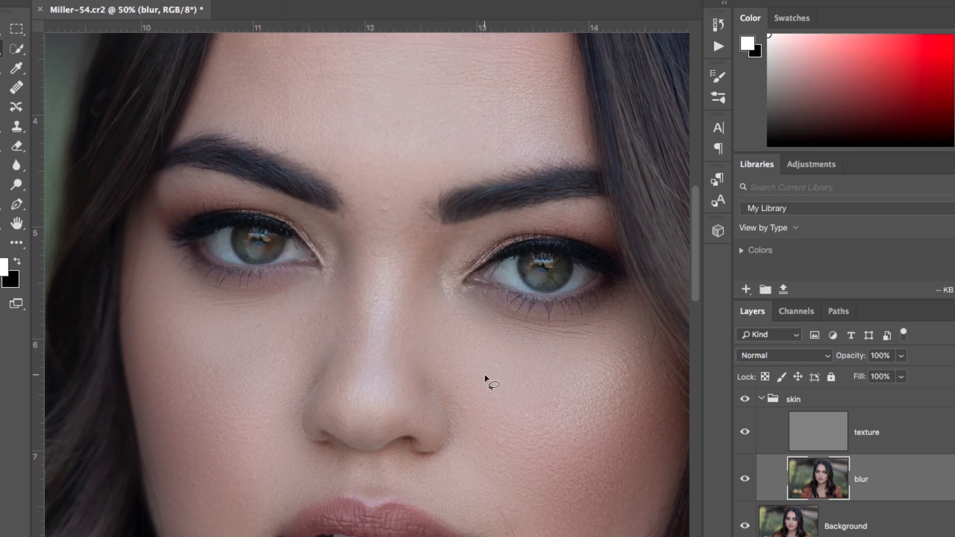
# Outline the chin from the lower lip to the jawline with the Lasso, repeat the last Gaussian Blur on it, and deselect
pyautogui.scroll(-10, 485, 377)
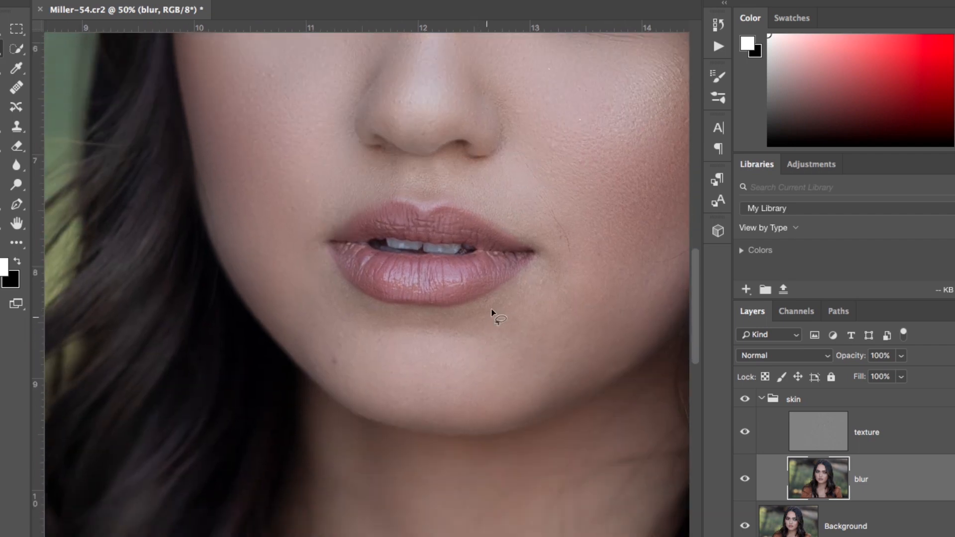
pyautogui.moveTo(510, 285); pyautogui.dragTo(416, 302)
pyautogui.moveTo(297, 248)
pyautogui.mouseDown()
pyautogui.moveTo(271, 288)
pyautogui.moveTo(300, 340)
pyautogui.mouseUp()
pyautogui.moveTo(337, 390)
pyautogui.mouseDown()
pyautogui.moveTo(401, 424)
pyautogui.moveTo(480, 428)
pyautogui.moveTo(549, 404)
pyautogui.moveTo(576, 365)
pyautogui.moveTo(564, 281)
pyautogui.moveTo(531, 272)
pyautogui.moveTo(513, 283)
pyautogui.mouseUp()
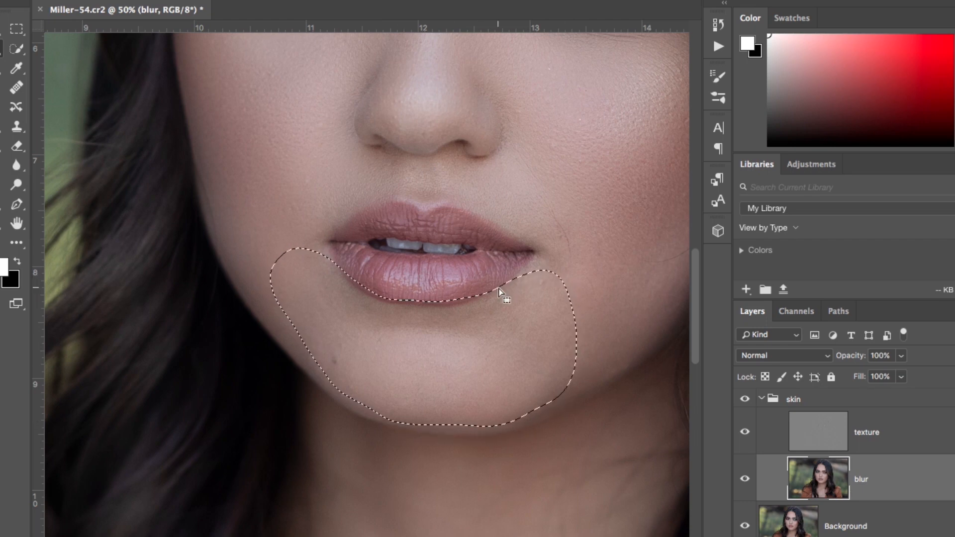
pyautogui.click(299, 0)
pyautogui.click(348, 0)
pyautogui.press('super+d')
# Lasso the lower cheek and jaw between the portrait's right mouth corner and the hair, and reapply the last Gaussian Blur before deselecting
pyautogui.hscroll(5, 598, 272)
pyautogui.scroll(2, 599, 272)
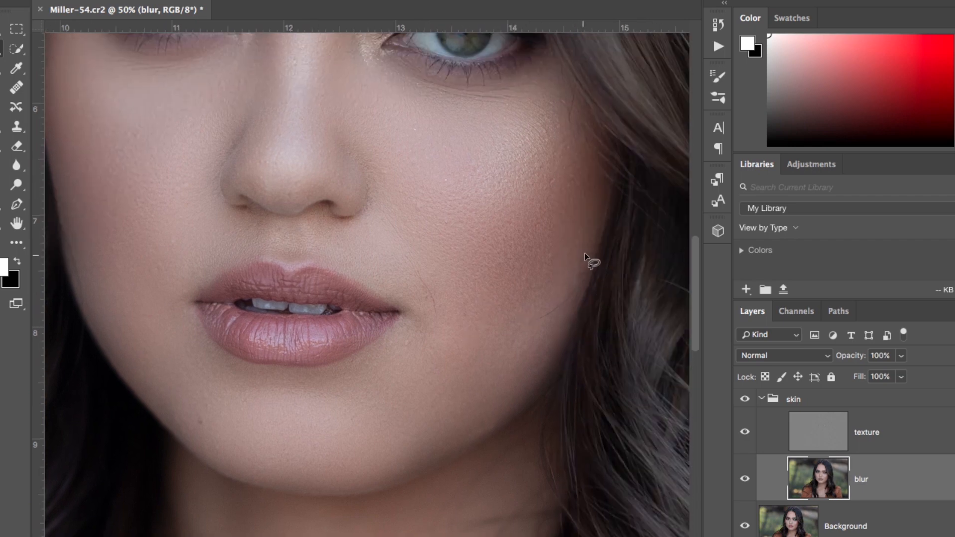
pyautogui.moveTo(587, 253)
pyautogui.mouseDown()
pyautogui.moveTo(586, 288)
pyautogui.moveTo(546, 377)
pyautogui.moveTo(487, 427)
pyautogui.mouseUp()
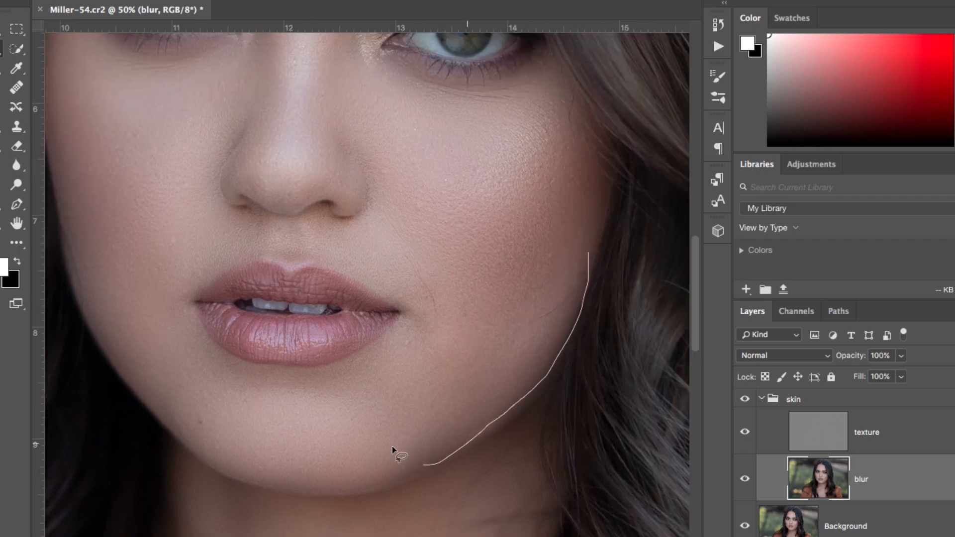
pyautogui.moveTo(387, 339)
pyautogui.mouseDown()
pyautogui.moveTo(403, 276)
pyautogui.moveTo(521, 219)
pyautogui.moveTo(591, 252)
pyautogui.mouseUp()
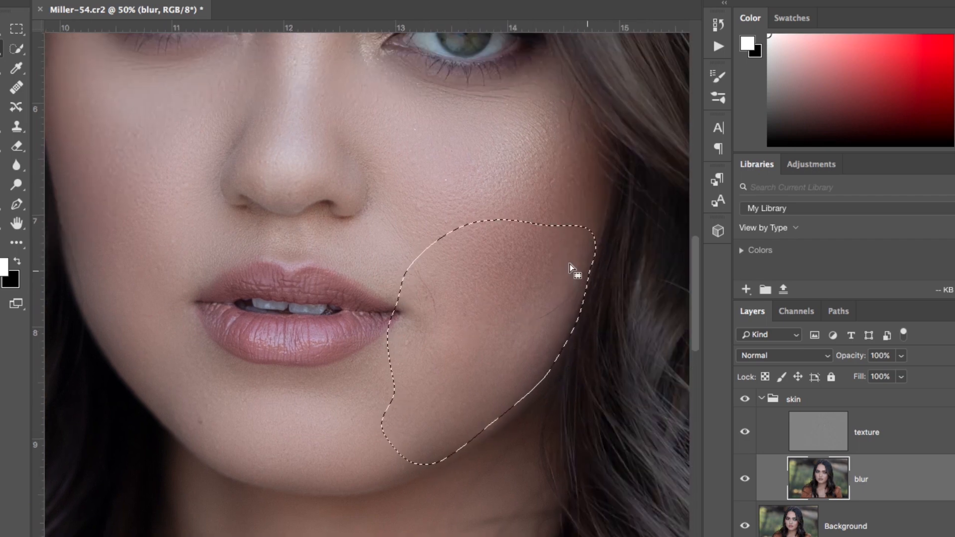
pyautogui.click(304, 1)
pyautogui.click(304, 1)
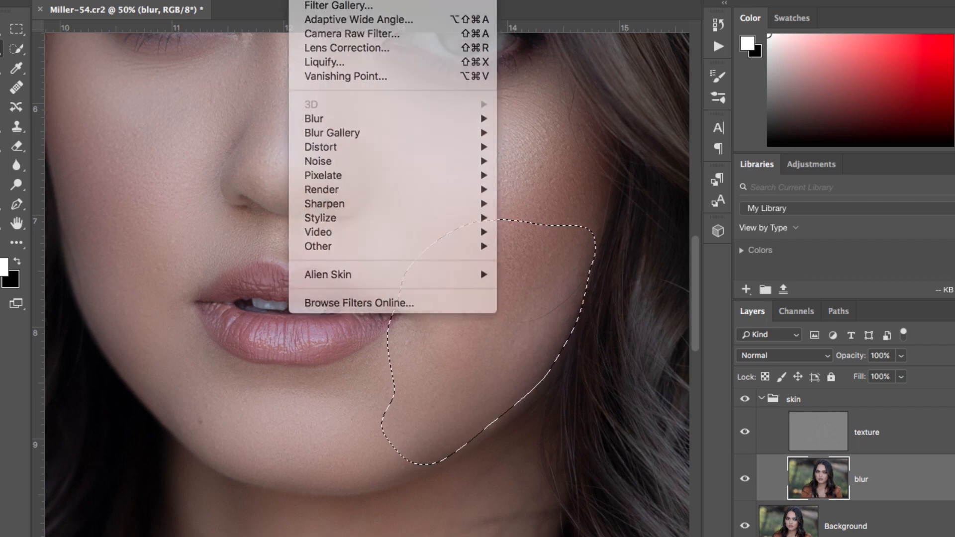
pyautogui.hotkey('ctrl', 'd')
# Lasso the skin between the nose and upper lip, including both mouth corners, and smooth it with the last Gaussian Blur before deselecting
pyautogui.hscroll(-5, 418, 260)
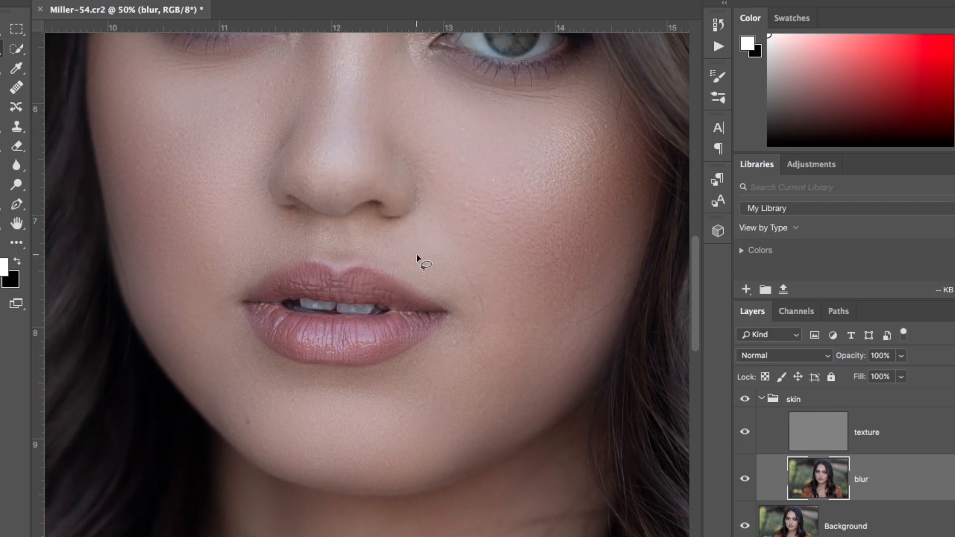
pyautogui.moveTo(387, 206)
pyautogui.mouseDown()
pyautogui.moveTo(299, 306)
pyautogui.moveTo(332, 299)
pyautogui.moveTo(378, 260)
pyautogui.moveTo(469, 265)
pyautogui.moveTo(559, 305)
pyautogui.moveTo(577, 252)
pyautogui.moveTo(533, 210)
pyautogui.moveTo(450, 213)
pyautogui.mouseUp()
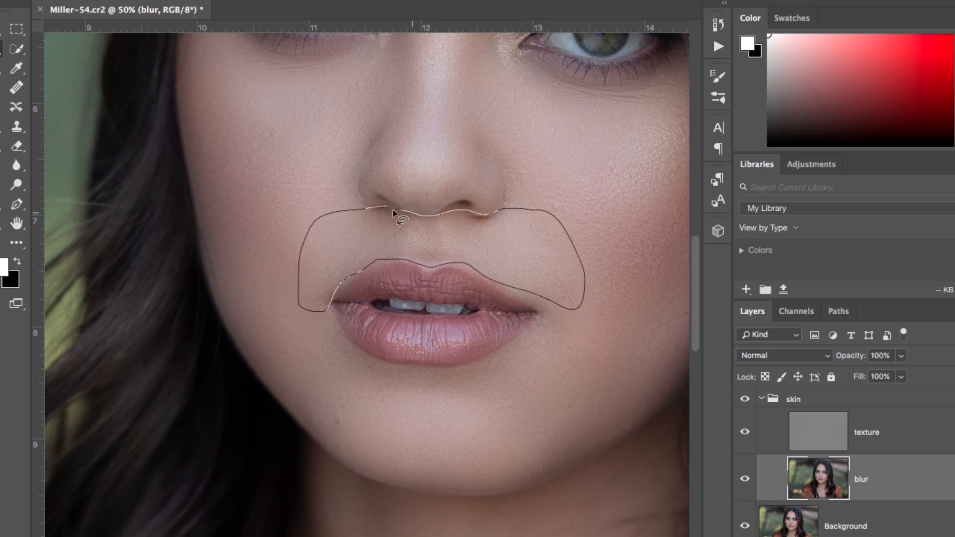
pyautogui.moveTo(393, 210); pyautogui.dragTo(387, 206)
pyautogui.click(367, 1)
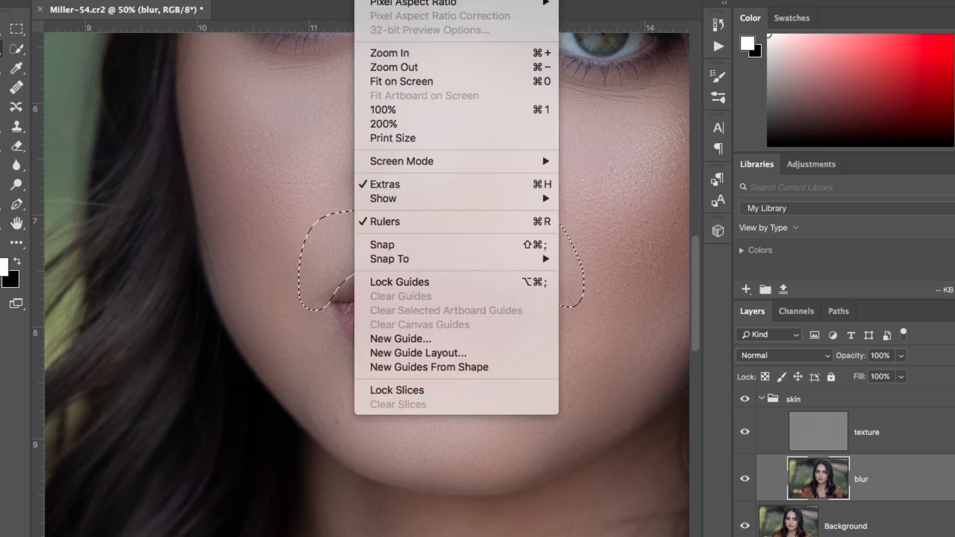
pyautogui.moveTo(301, 1)
pyautogui.click(348, 1)
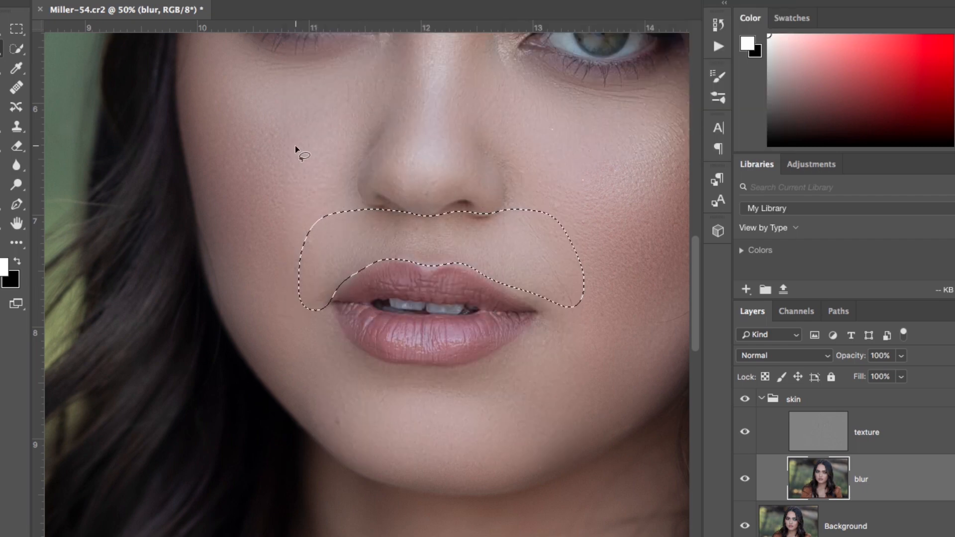
pyautogui.press('super+d')
# Lasso the eyelid between the portrait's left eyebrow and lash line, including the inner corner, and repeat the last Gaussian Blur before deselecting
pyautogui.scroll(2, 291, 207)
pyautogui.scroll(4, 291, 208)
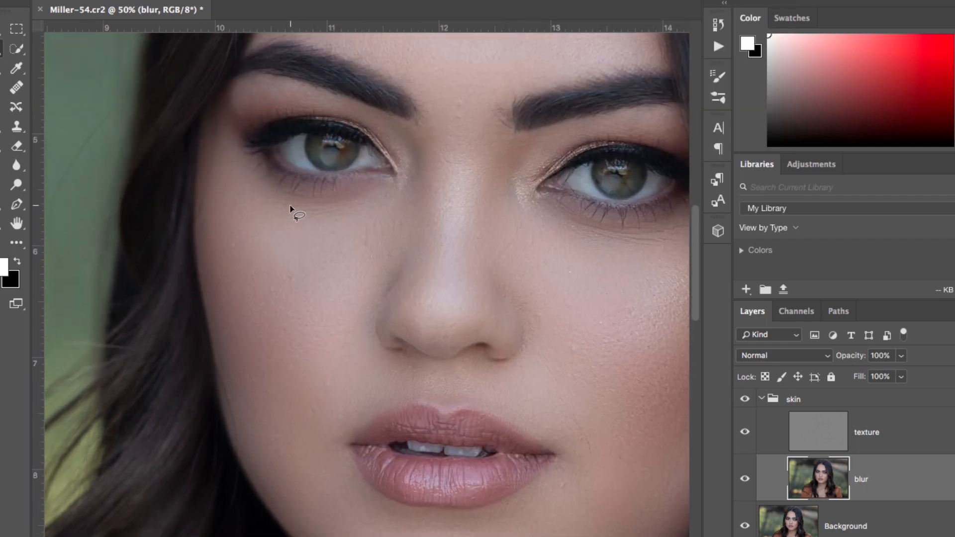
pyautogui.scroll(3, 290, 208)
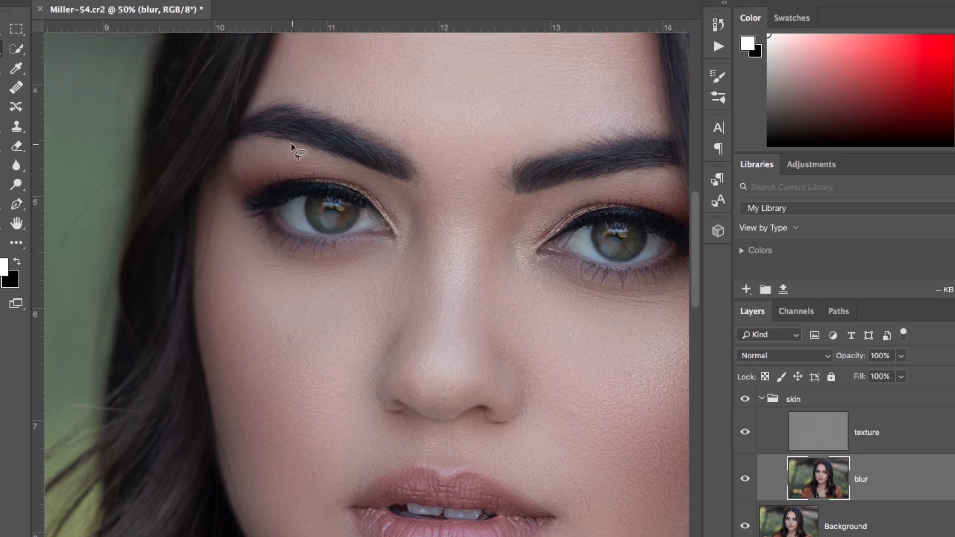
pyautogui.moveTo(408, 190); pyautogui.dragTo(259, 137)
pyautogui.moveTo(234, 169)
pyautogui.mouseDown()
pyautogui.moveTo(359, 182)
pyautogui.moveTo(403, 247)
pyautogui.mouseUp()
pyautogui.moveTo(417, 188); pyautogui.dragTo(392, 175)
pyautogui.click(309, 0)
pyautogui.click(349, 0)
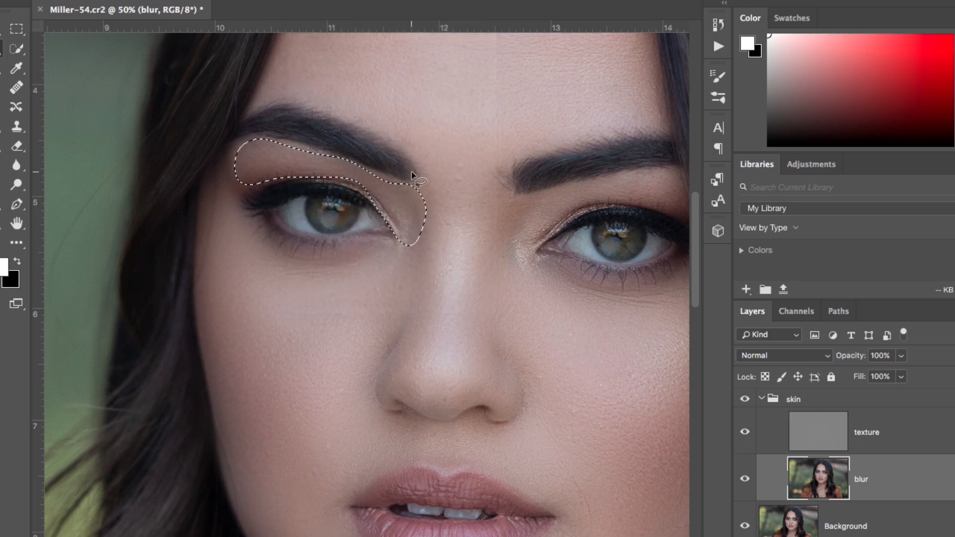
pyautogui.press('super+d')
# Lasso the eyelid below the portrait's right eyebrow, down to the inner eye corner, and reapply the last Gaussian Blur before deselecting
pyautogui.hscroll(3, 500, 192)
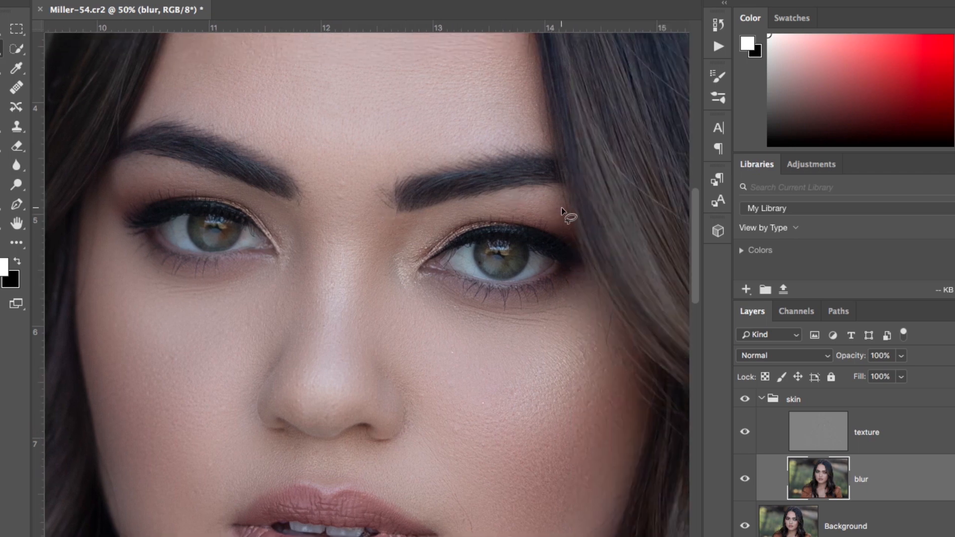
pyautogui.moveTo(569, 205)
pyautogui.mouseDown()
pyautogui.moveTo(556, 186)
pyautogui.moveTo(520, 190)
pyautogui.mouseUp()
pyautogui.moveTo(403, 223)
pyautogui.mouseDown()
pyautogui.moveTo(370, 247)
pyautogui.moveTo(414, 252)
pyautogui.moveTo(465, 223)
pyautogui.moveTo(507, 220)
pyautogui.moveTo(571, 238)
pyautogui.moveTo(570, 201)
pyautogui.moveTo(549, 187)
pyautogui.moveTo(424, 201)
pyautogui.moveTo(393, 220)
pyautogui.moveTo(389, 259)
pyautogui.moveTo(417, 275)
pyautogui.mouseUp()
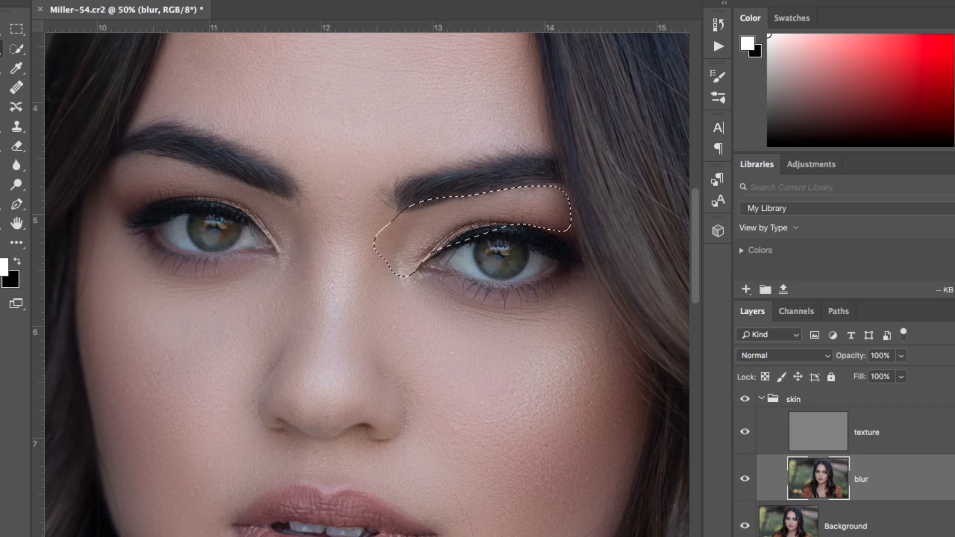
pyautogui.click(308, 1)
pyautogui.click(310, 1)
pyautogui.press('super+d')
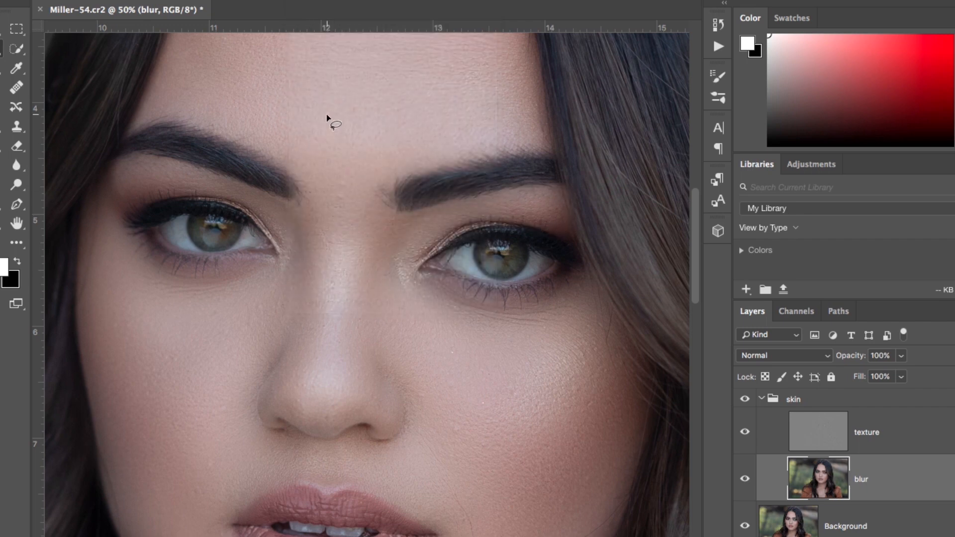
# Examine the smoothed skin across the whole face, from forehead to chin, at 25% and 33.3% zoom
pyautogui.hotkey('ctrl', '-')
pyautogui.hotkey('ctrl', '-')
pyautogui.hotkey('ctrl', '-')
pyautogui.hotkey('ctrl', '-')
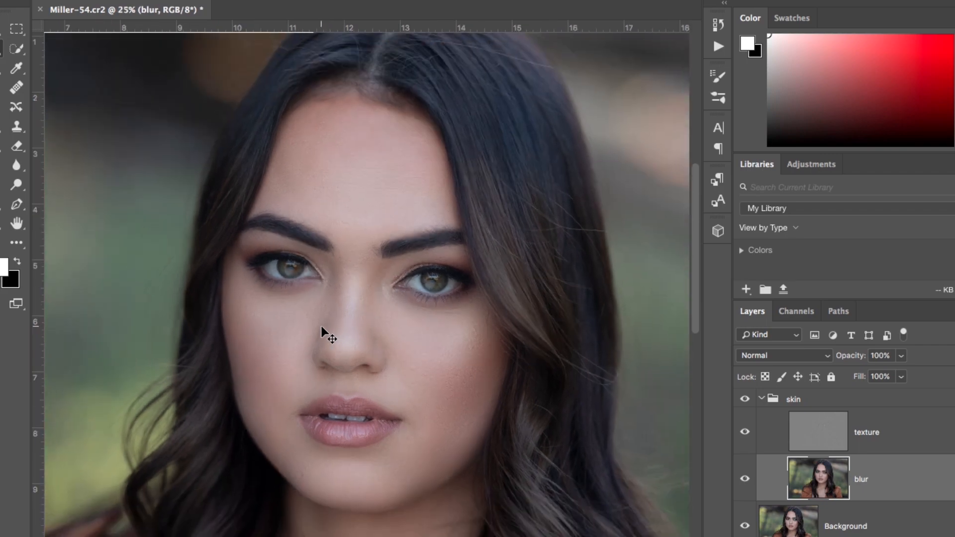
pyautogui.hotkey('ctrl', '+')
pyautogui.hotkey('ctrl', '+')
pyautogui.hotkey('ctrl', '+')
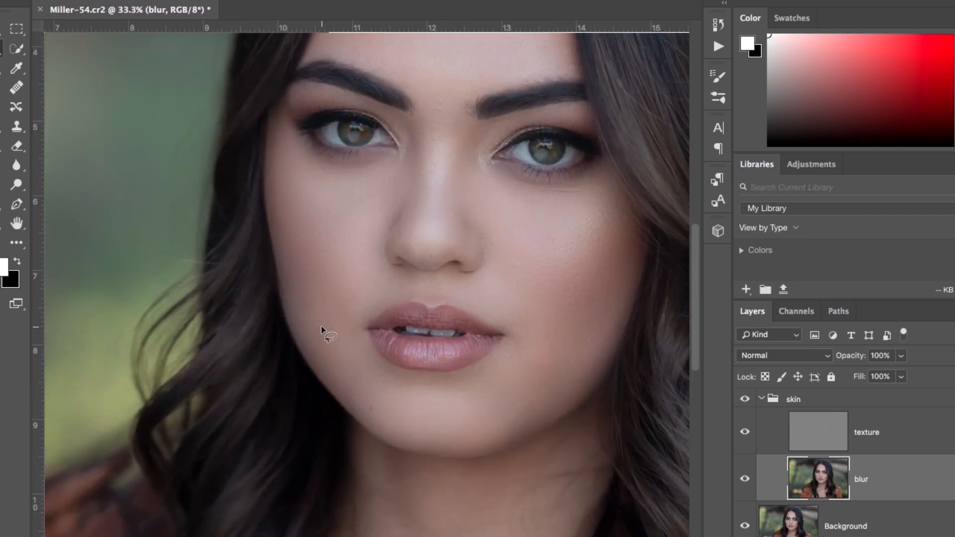
pyautogui.scroll(-3, 321, 326)
pyautogui.scroll(-3, 321, 327)
pyautogui.scroll(10, 321, 327)
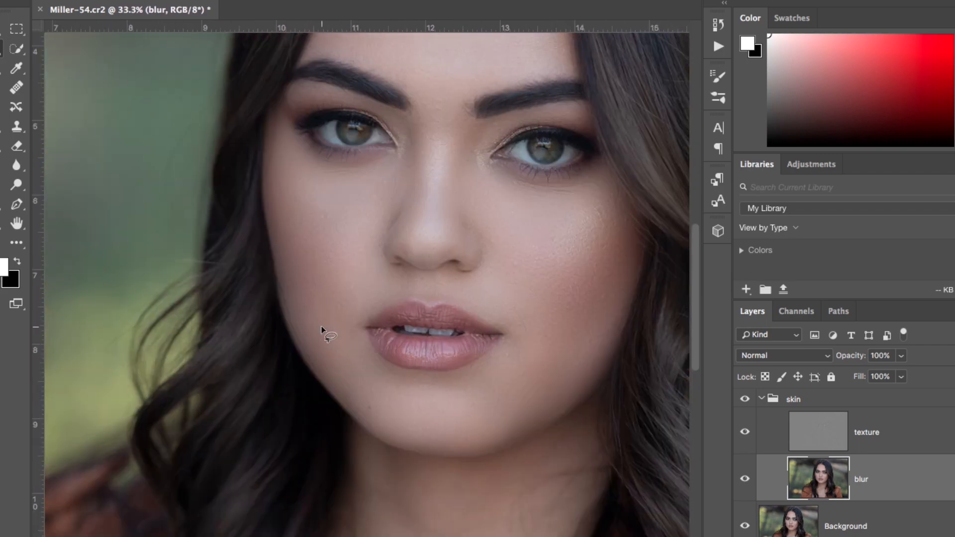
pyautogui.scroll(-2, 321, 329)
pyautogui.scroll(1, 321, 329)
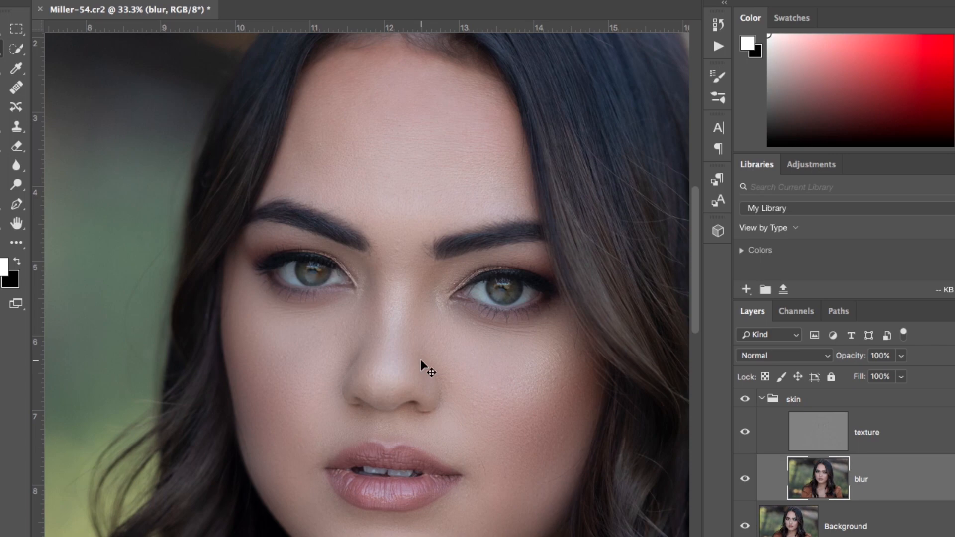
pyautogui.scroll(2, 420, 359)
pyautogui.scroll(-2, 420, 359)
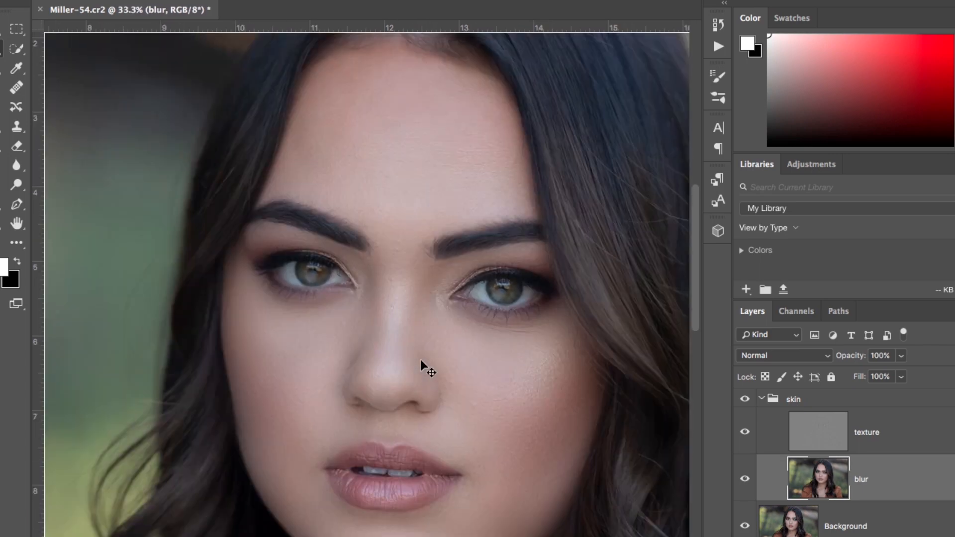
pyautogui.scroll(-2, 420, 359)
pyautogui.scroll(1, 420, 359)
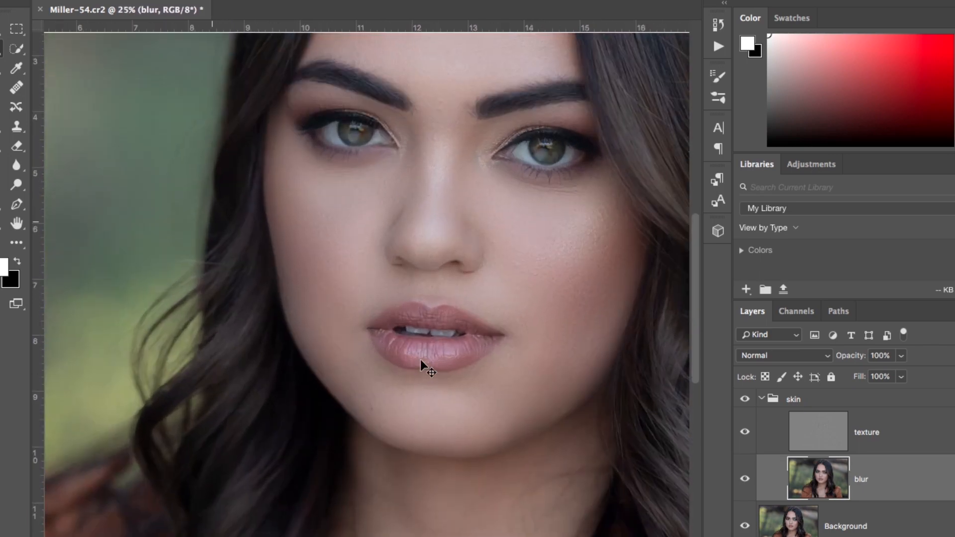
pyautogui.scroll(2, 420, 360)
pyautogui.scroll(-1, 421, 361)
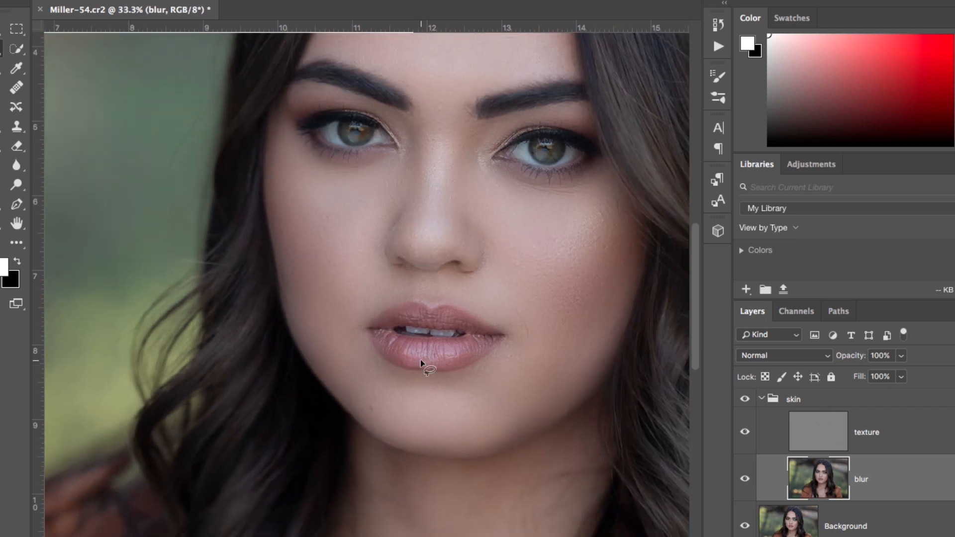
# Make the texture layer active and choose the Clone Stamp tool for the skin between and above the eyebrows
pyautogui.scroll(3, 420, 359)
pyautogui.hscroll(2, 420, 360)
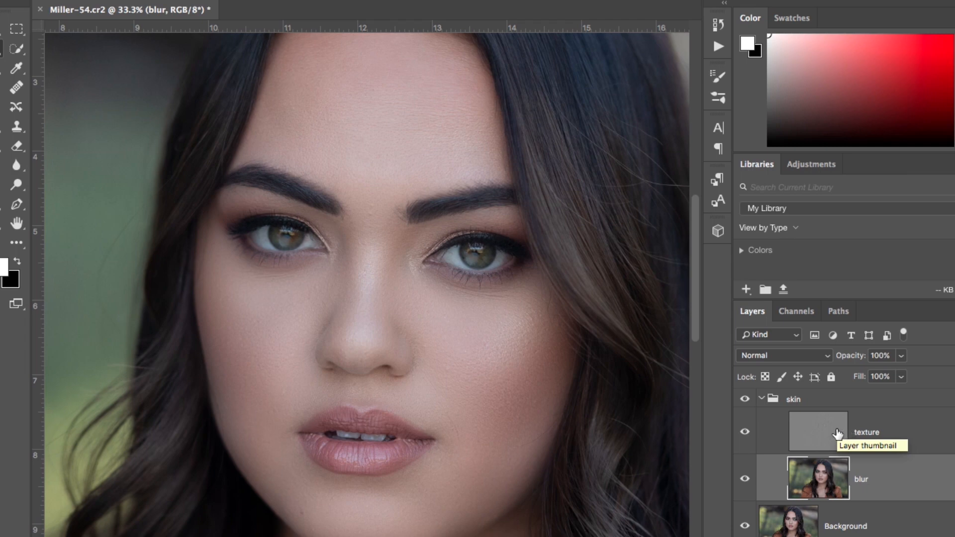
pyautogui.click(817, 431)
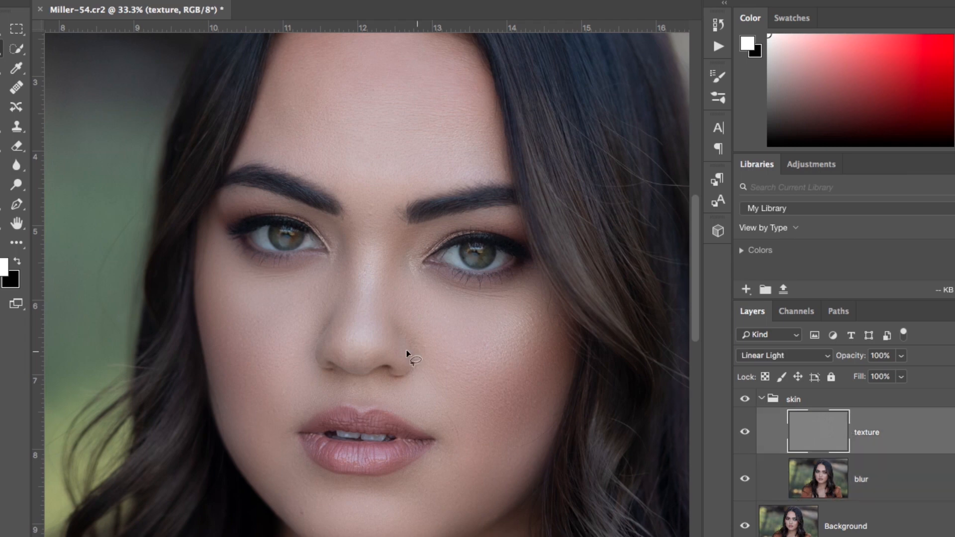
pyautogui.press('super+plus')
pyautogui.press('super+plus')
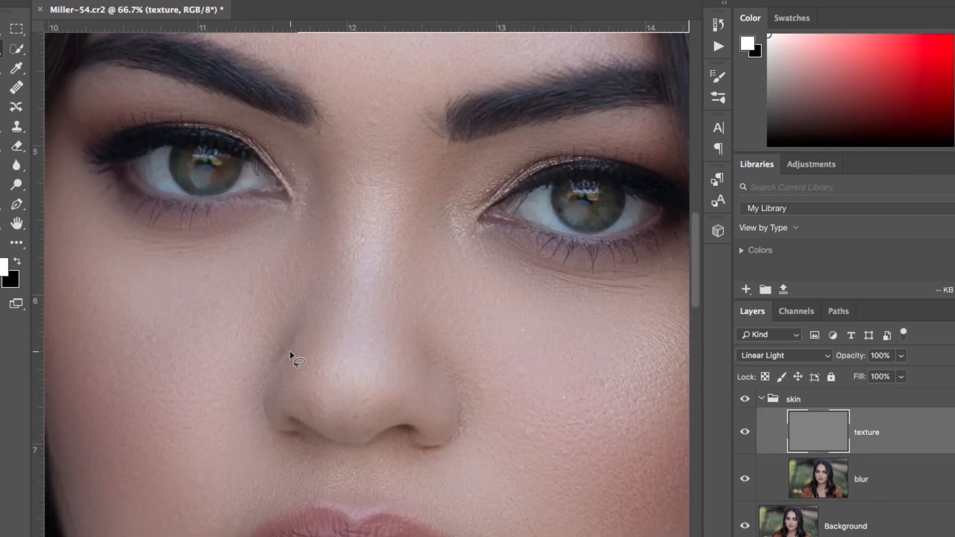
pyautogui.scroll(6, 290, 351)
pyautogui.scroll(-5, 290, 353)
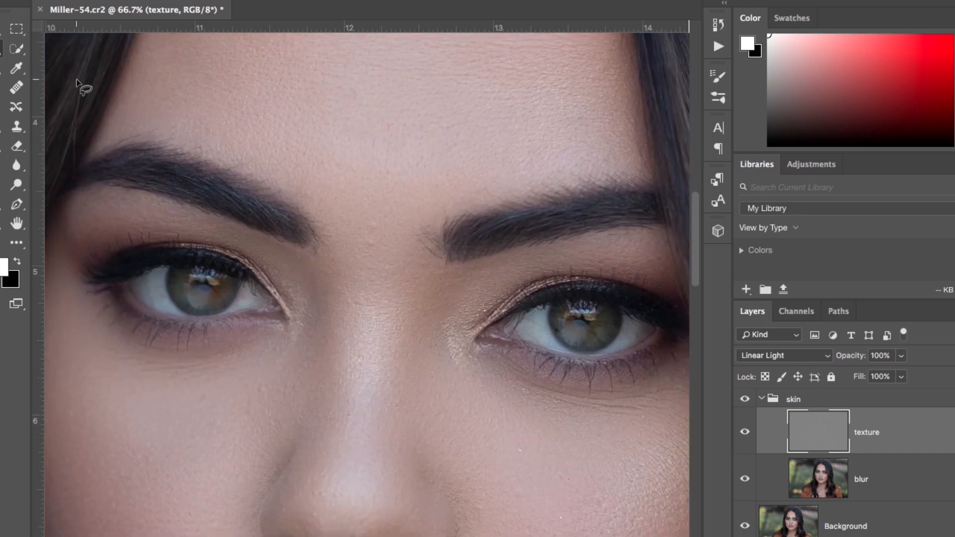
pyautogui.click(16, 126)
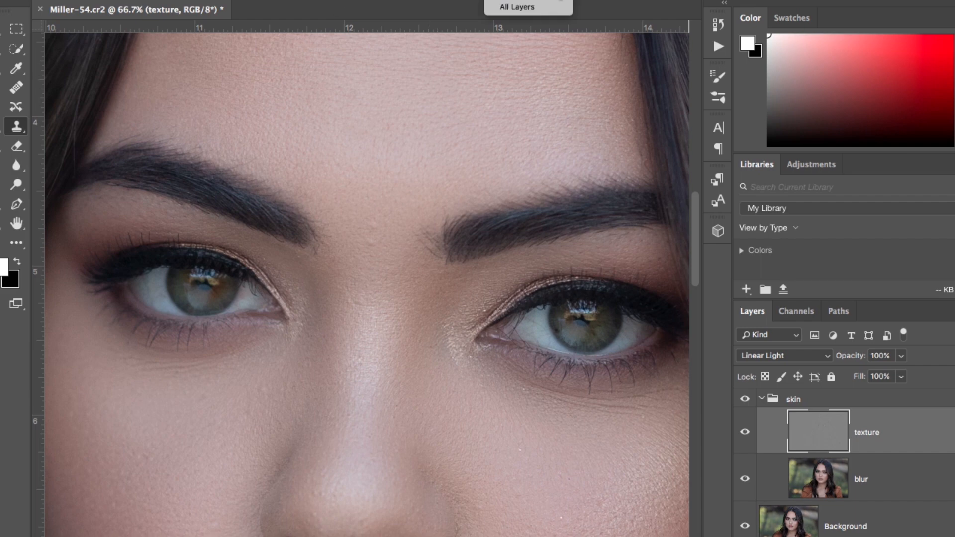
# Change the Clone Stamp sample setting, enlarge the brush and try to clone forehead skin over the area between the eyebrows
pyautogui.click(558, 1)
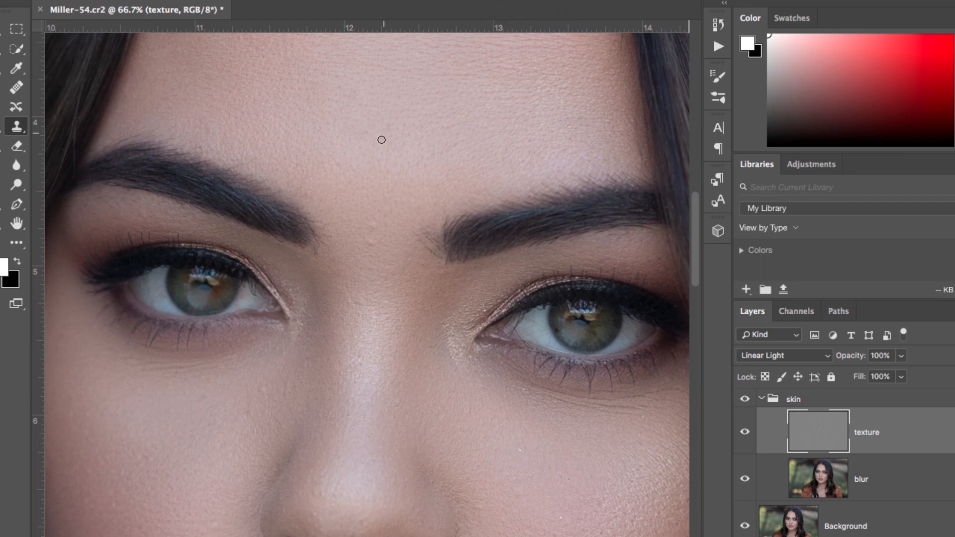
pyautogui.press(']')
pyautogui.press(']')
pyautogui.keyDown('alt'); pyautogui.click(346, 145); pyautogui.keyUp('alt')
pyautogui.moveTo(365, 216)
pyautogui.mouseDown()
pyautogui.moveTo(380, 230)
pyautogui.moveTo(367, 223)
pyautogui.moveTo(361, 163)
pyautogui.moveTo(407, 213)
pyautogui.mouseUp()
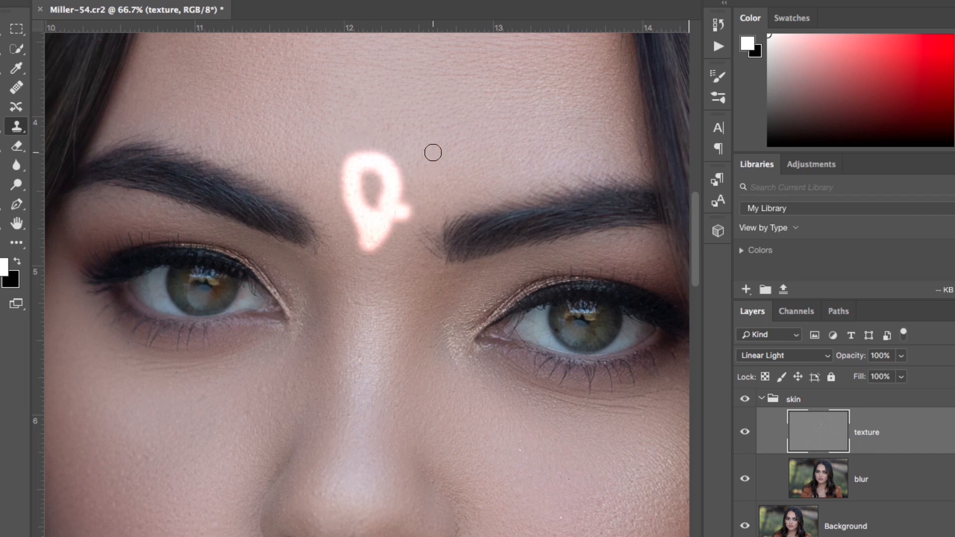
pyautogui.hotkey('ctrl', 'z')
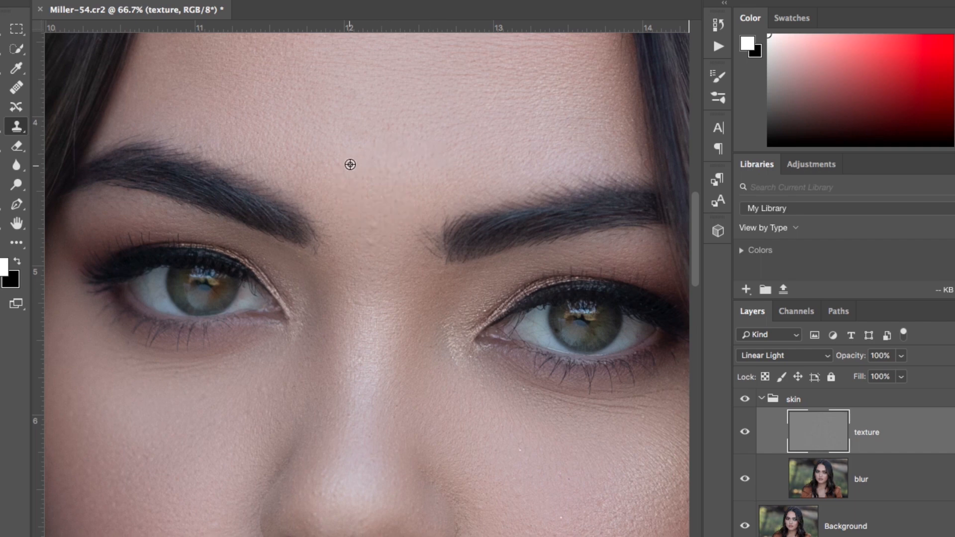
pyautogui.keyDown('alt'); pyautogui.click(383, 114); pyautogui.keyUp('alt')
pyautogui.moveTo(342, 149)
pyautogui.mouseDown()
pyautogui.moveTo(386, 126)
pyautogui.moveTo(409, 167)
pyautogui.moveTo(378, 208)
pyautogui.mouseUp()
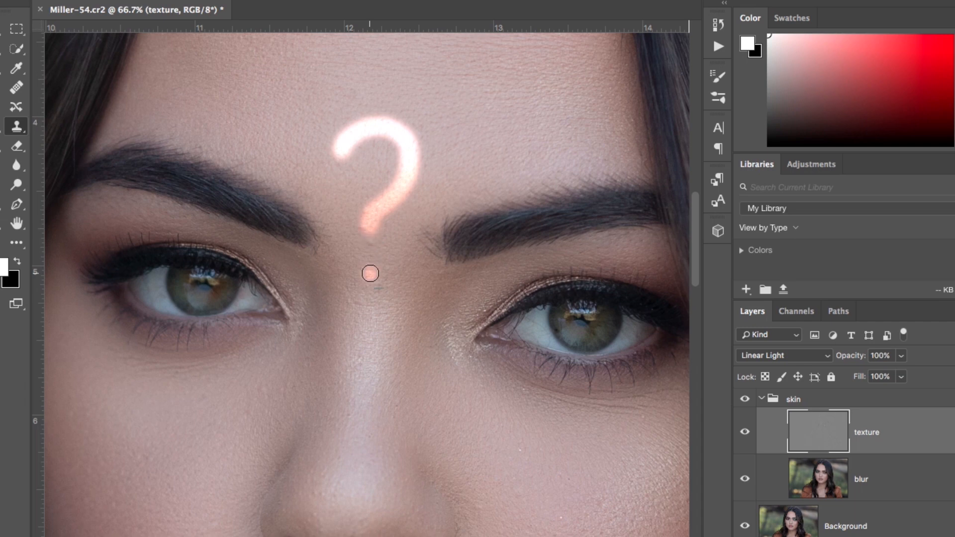
pyautogui.moveTo(445, 241); pyautogui.dragTo(427, 223)
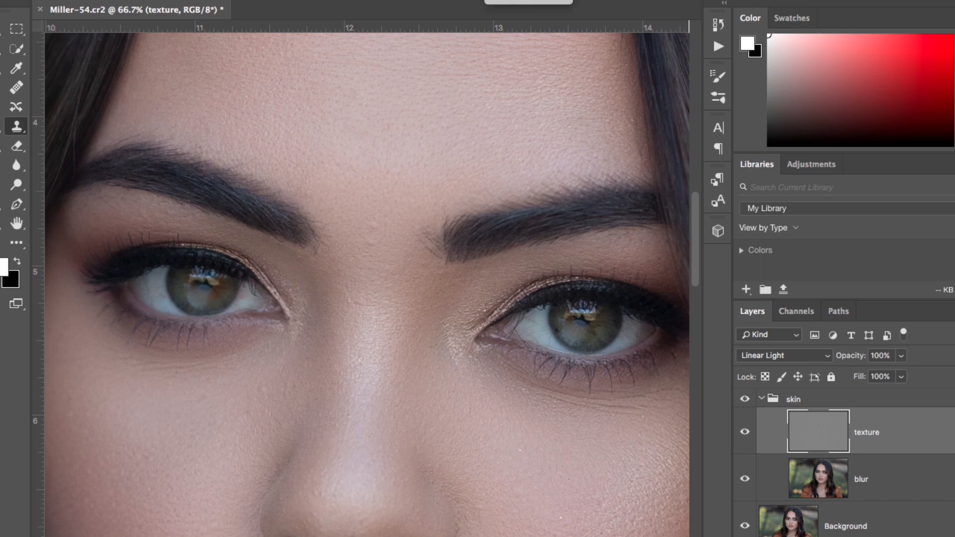
# Clone nearby clean texture over the small bumps between the eyebrows with a smaller brush at 200% zoom
pyautogui.press('super+plus')
pyautogui.press('super+plus')
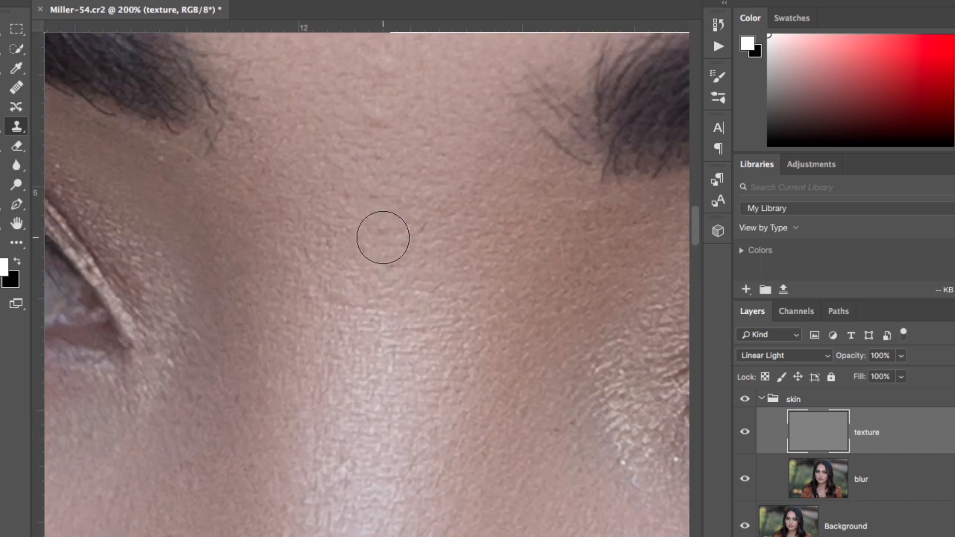
pyautogui.scroll(3, 380, 237)
pyautogui.press('[')
pyautogui.press('[')
pyautogui.press('[')
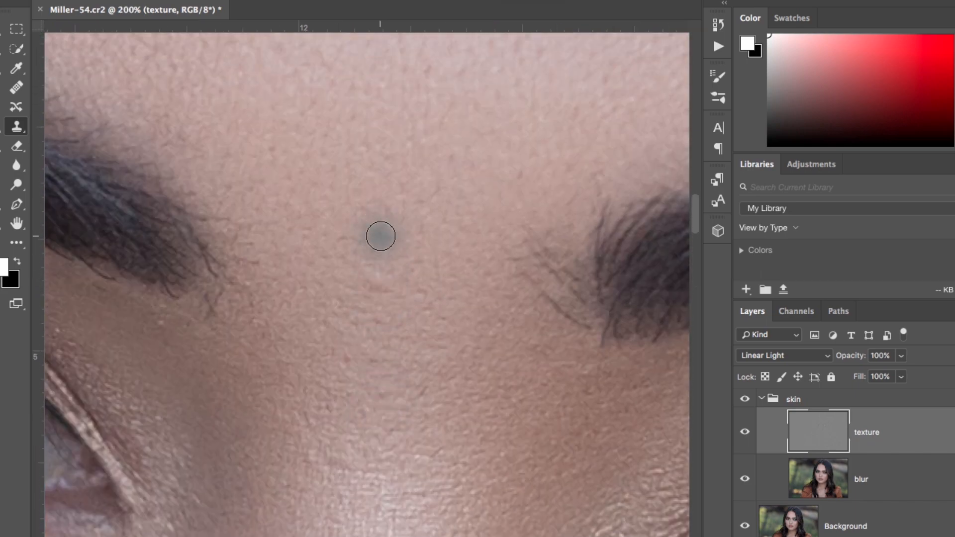
pyautogui.keyDown('alt'); pyautogui.click(437, 236); pyautogui.keyUp('alt')
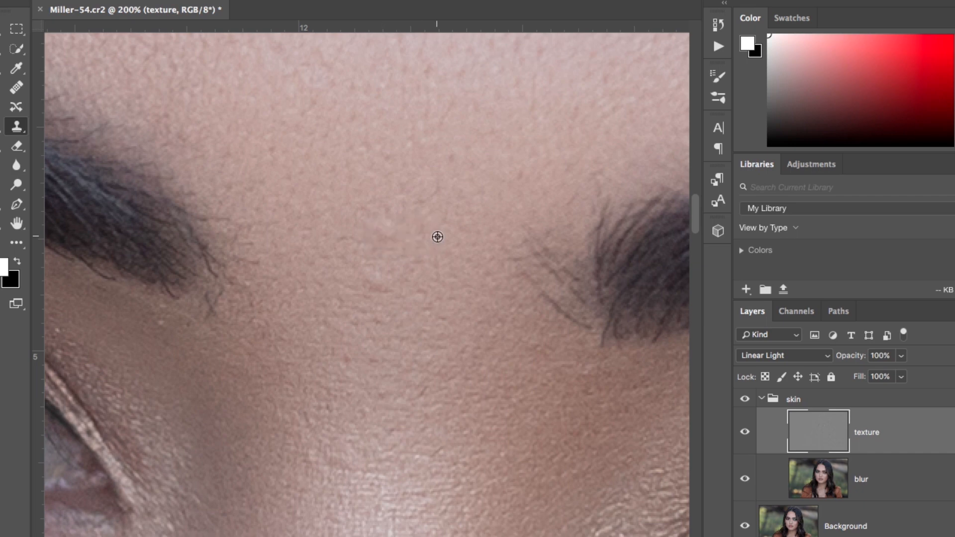
pyautogui.click(388, 233)
pyautogui.keyDown('alt'); pyautogui.click(437, 302); pyautogui.keyUp('alt')
pyautogui.click(417, 270)
# Clone sampled forehead texture over the uneven skin just above the gap between the eyebrows
pyautogui.scroll(2, 417, 270)
pyautogui.scroll(2, 418, 269)
pyautogui.keyDown('alt'); pyautogui.click(396, 253); pyautogui.keyUp('alt')
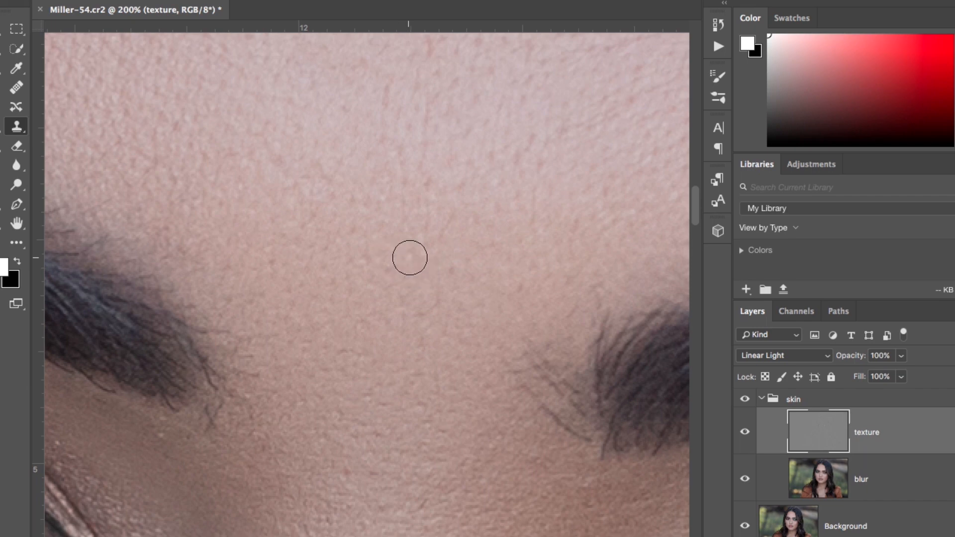
pyautogui.moveTo(454, 268); pyautogui.dragTo(420, 313)
# Examine the forehead texture above the portrait's left eyebrow and up to the hairline for blemishes
pyautogui.scroll(8, 356, 260)
pyautogui.hscroll(-8, 356, 260)
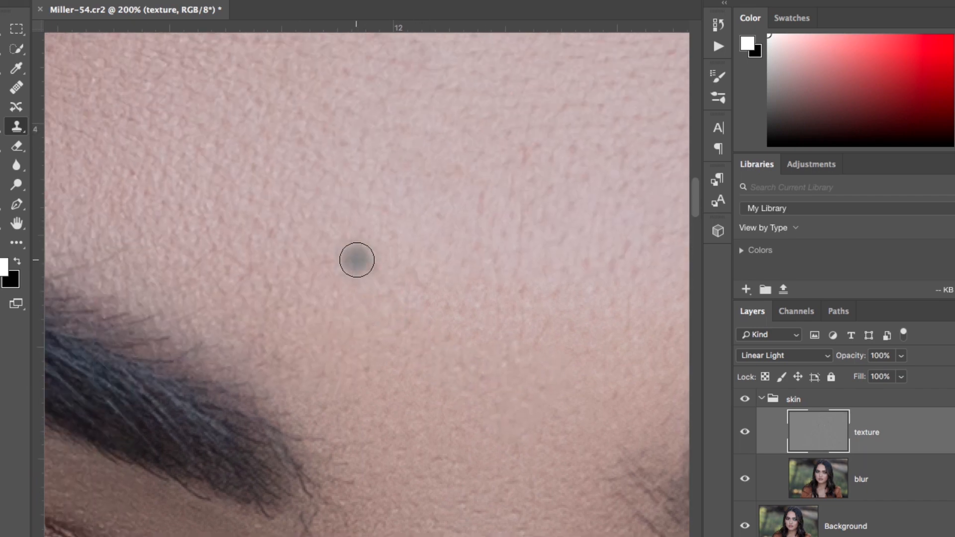
pyautogui.hscroll(-2, 357, 260)
pyautogui.scroll(5, 357, 259)
pyautogui.hscroll(4, 357, 260)
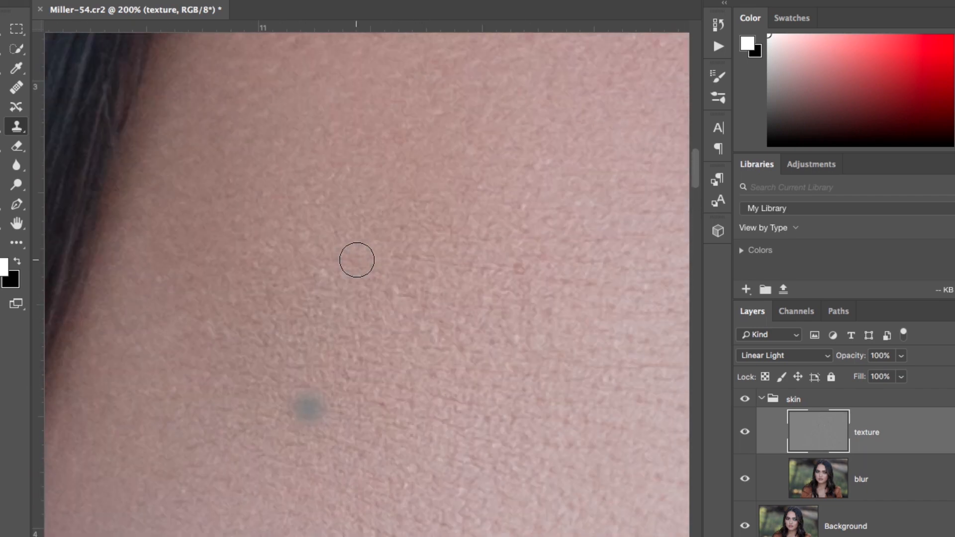
pyautogui.scroll(-3, 357, 259)
pyautogui.scroll(2, 357, 260)
pyautogui.hscroll(2, 357, 260)
pyautogui.scroll(5, 357, 260)
pyautogui.hscroll(-1, 356, 259)
pyautogui.hscroll(8, 356, 260)
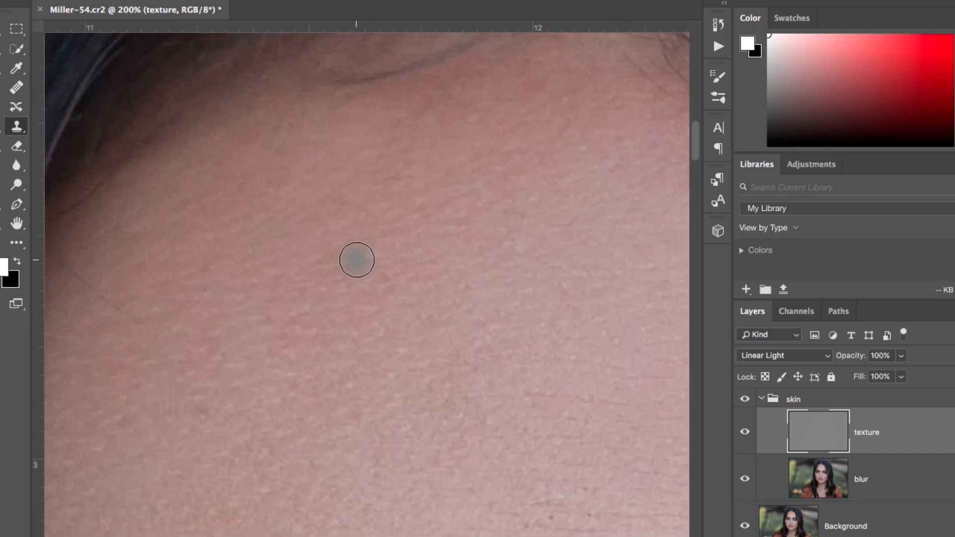
# Clone clean texture over the two small dark spots in the middle of the upper forehead
pyautogui.scroll(-6, 357, 260)
pyautogui.scroll(-2, 357, 260)
pyautogui.hscroll(2, 357, 259)
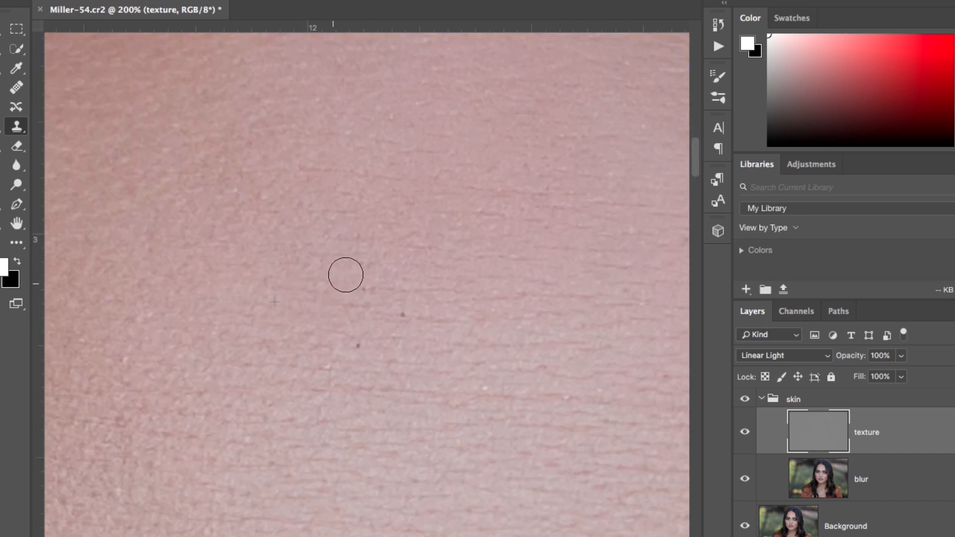
pyautogui.click(380, 320)
pyautogui.keyDown('alt'); pyautogui.click(485, 333); pyautogui.keyUp('alt')
pyautogui.click(391, 306)
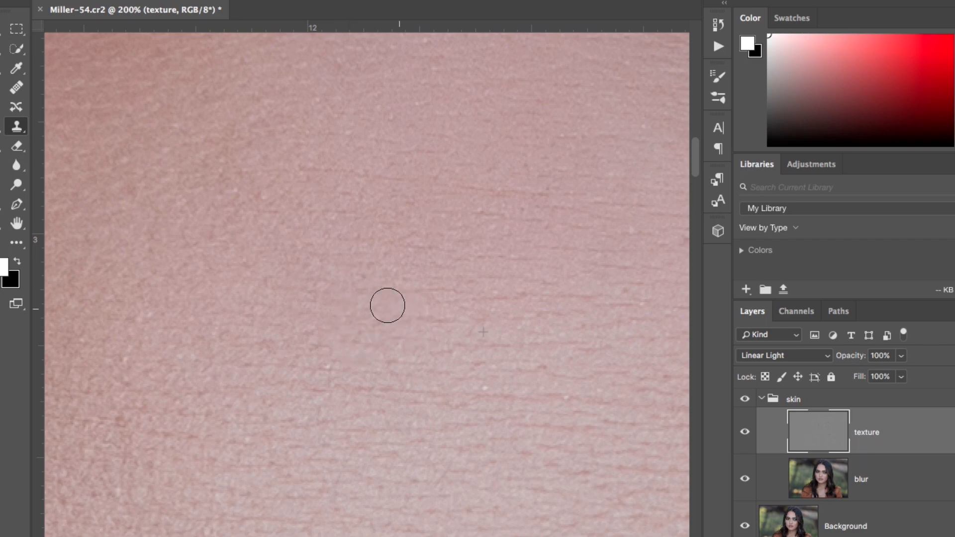
# Clone clean texture over the bumps on the cheek beside the nose, below the portrait's right eye
pyautogui.hscroll(8, 440, 337)
pyautogui.scroll(2, 440, 337)
pyautogui.scroll(-8, 440, 337)
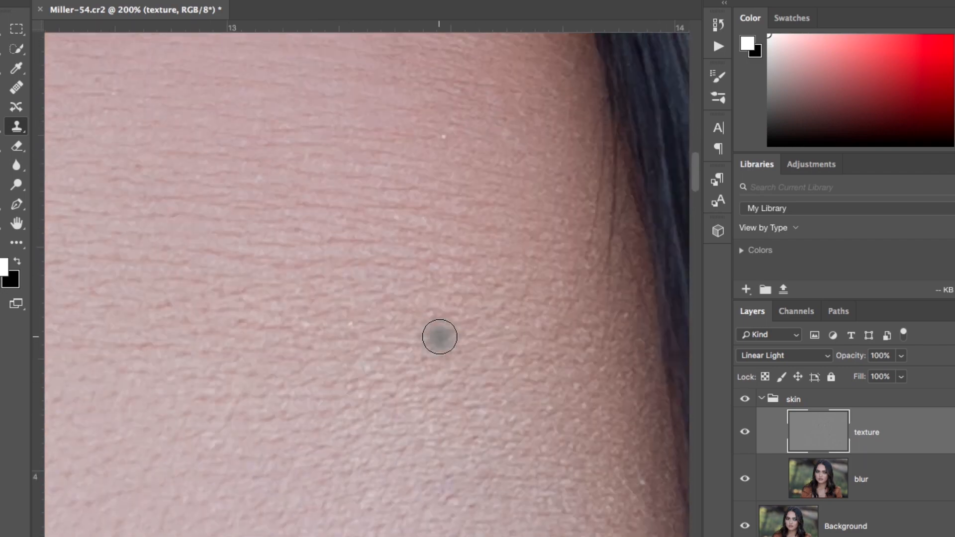
pyautogui.scroll(-15, 440, 337)
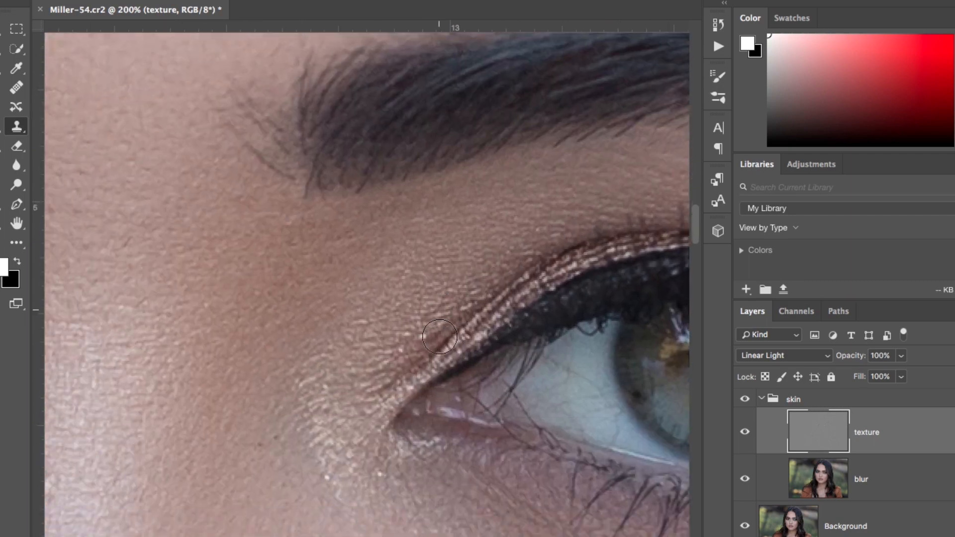
pyautogui.hscroll(-3, 439, 337)
pyautogui.scroll(-10, 440, 336)
pyautogui.hscroll(6, 440, 337)
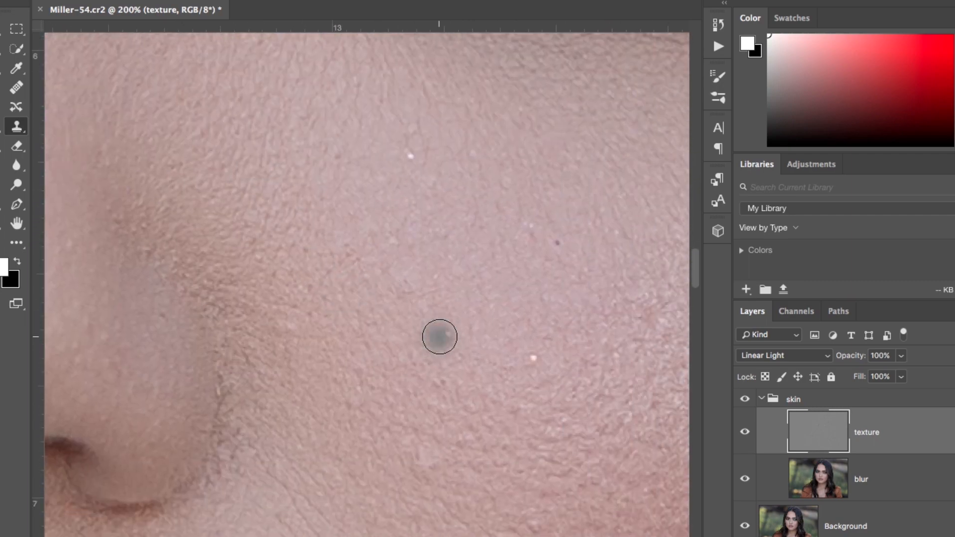
pyautogui.scroll(2, 439, 337)
pyautogui.scroll(2, 440, 337)
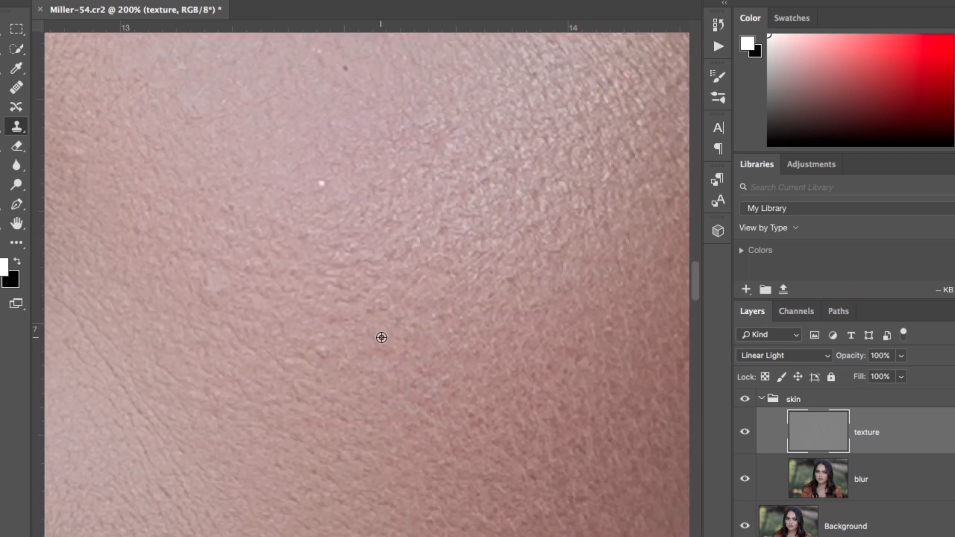
pyautogui.click(353, 368)
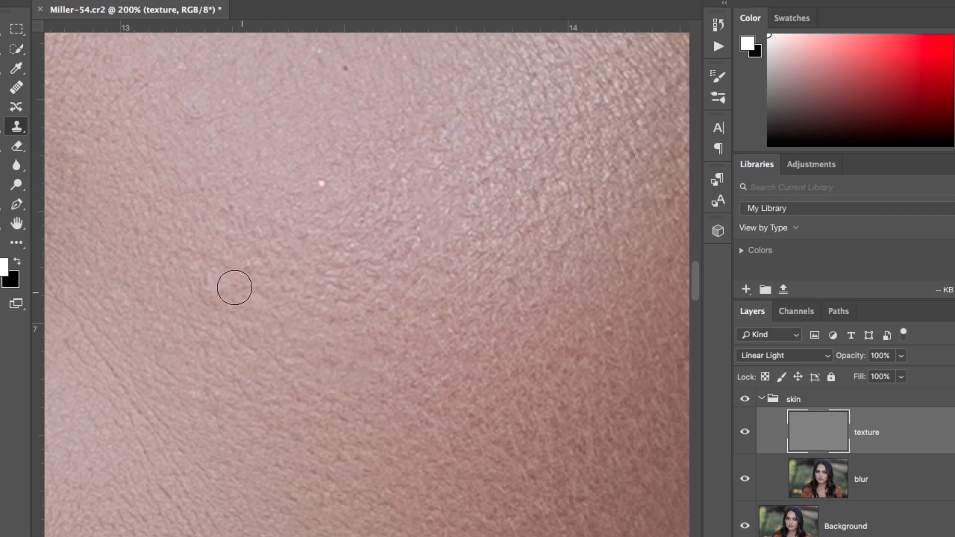
pyautogui.click(241, 218)
pyautogui.click(341, 238)
# Clone sampled cheek texture over the lower white speck and the small dark spot above it
pyautogui.scroll(3, 342, 236)
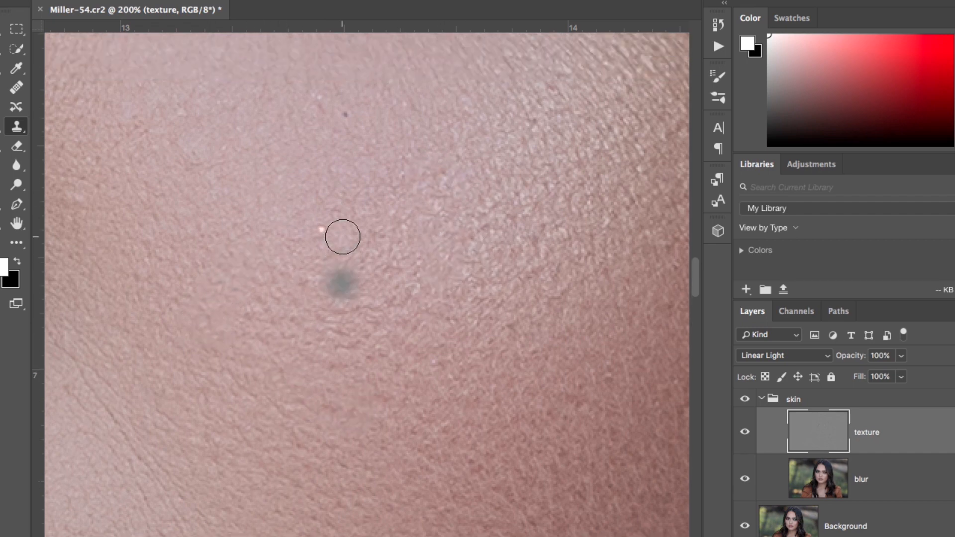
pyautogui.keyDown('alt'); pyautogui.click(357, 271); pyautogui.keyUp('alt')
pyautogui.moveTo(322, 249); pyautogui.dragTo(327, 271)
pyautogui.scroll(5, 326, 271)
pyautogui.hscroll(-5, 326, 271)
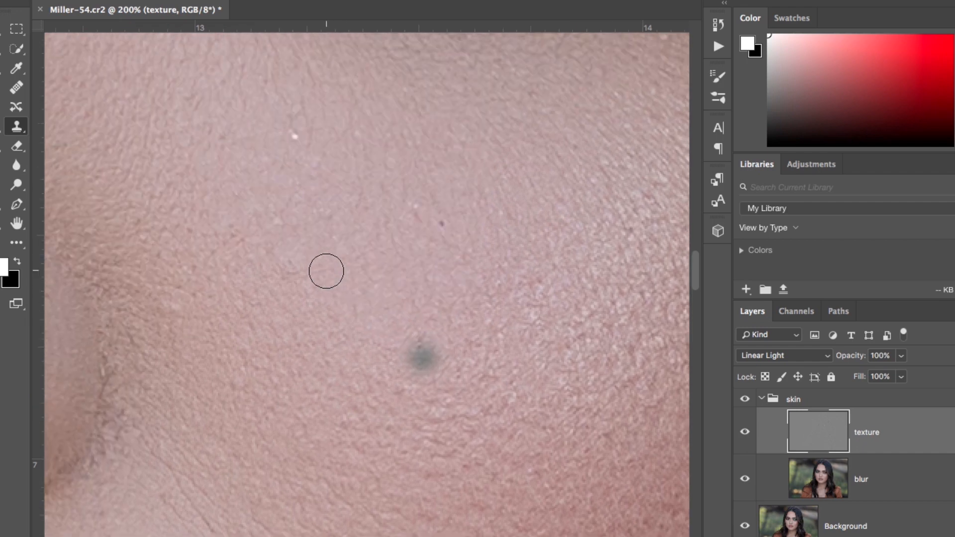
pyautogui.keyDown('alt'); pyautogui.click(420, 269); pyautogui.keyUp('alt')
pyautogui.moveTo(413, 209); pyautogui.dragTo(444, 233)
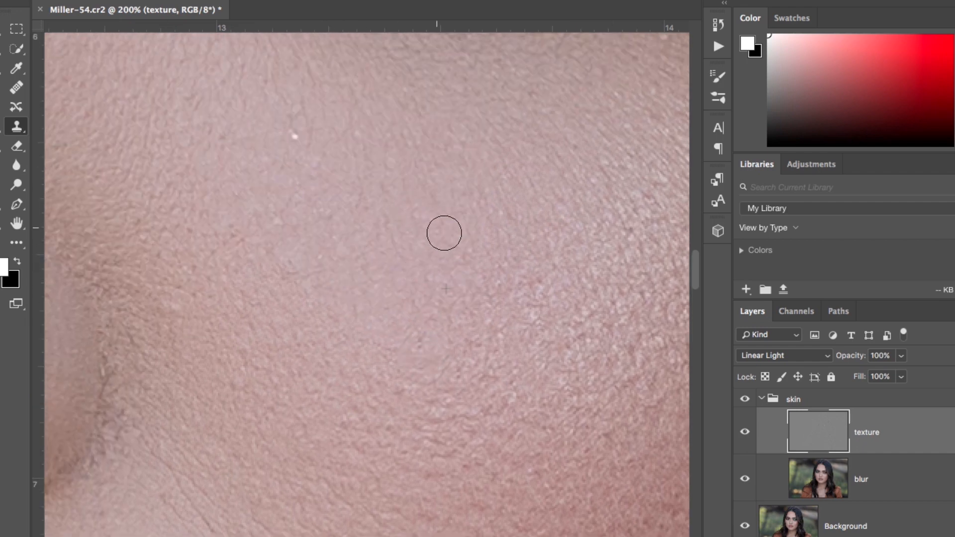
pyautogui.click(411, 215)
# Clone nearby texture over the remaining white speck on the upper cheek, closer to the nose
pyautogui.keyDown('alt'); pyautogui.click(348, 181); pyautogui.keyUp('alt')
pyautogui.moveTo(303, 142)
pyautogui.mouseDown()
pyautogui.moveTo(290, 119)
pyautogui.moveTo(353, 130)
pyautogui.mouseUp()
pyautogui.click(259, 278)
pyautogui.click(413, 216)
# Try to clone the smile-line crease between nose and mouth corner as two offset copies across the cheek
pyautogui.scroll(-5, 415, 217)
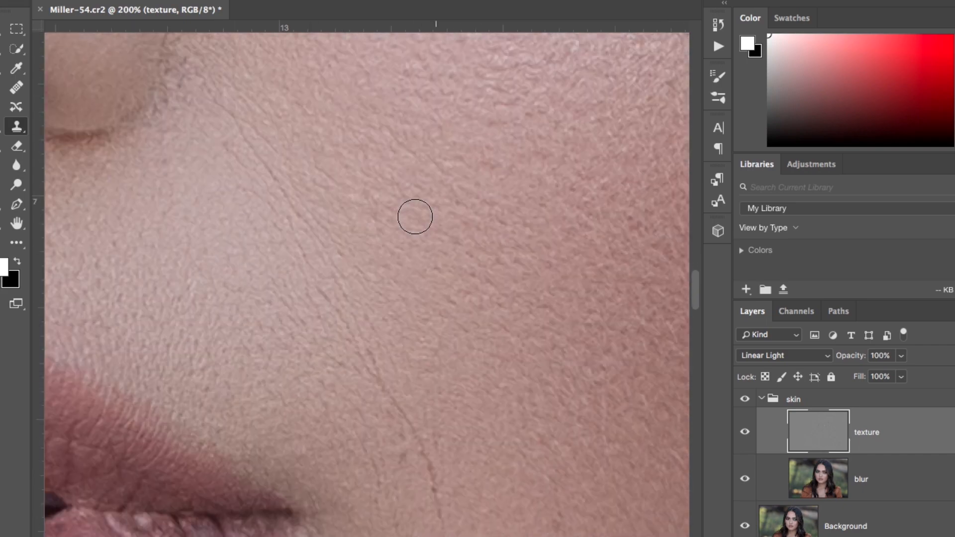
pyautogui.hscroll(-2, 415, 217)
pyautogui.click(527, 235)
pyautogui.hscroll(4, 527, 235)
pyautogui.click(410, 223)
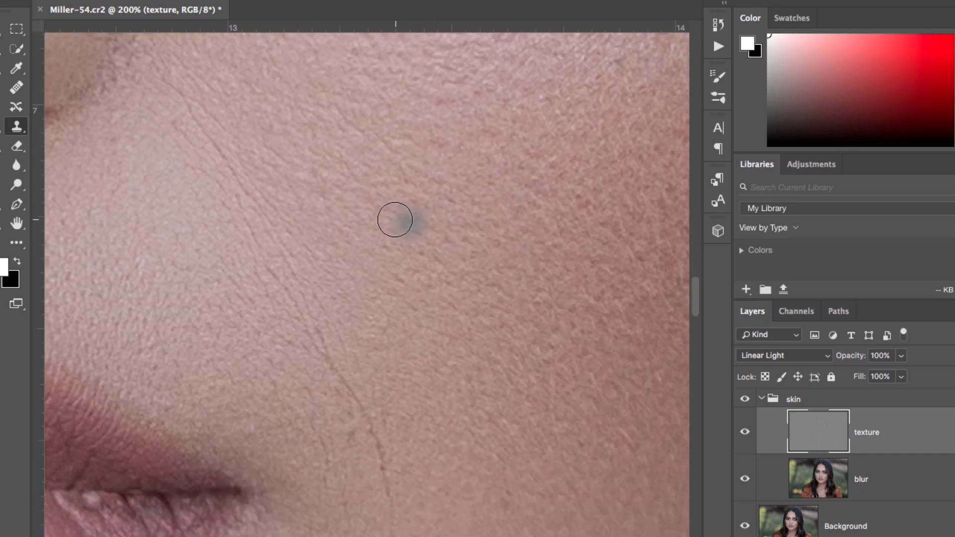
pyautogui.scroll(2, 398, 221)
pyautogui.keyDown('alt'); pyautogui.click(233, 218); pyautogui.keyUp('alt')
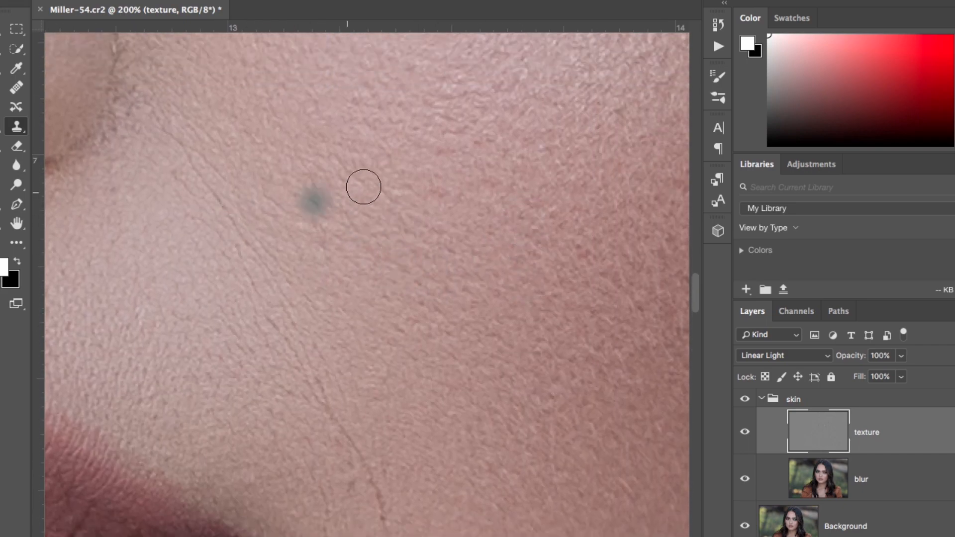
pyautogui.hotkey('ctrl', 'z')
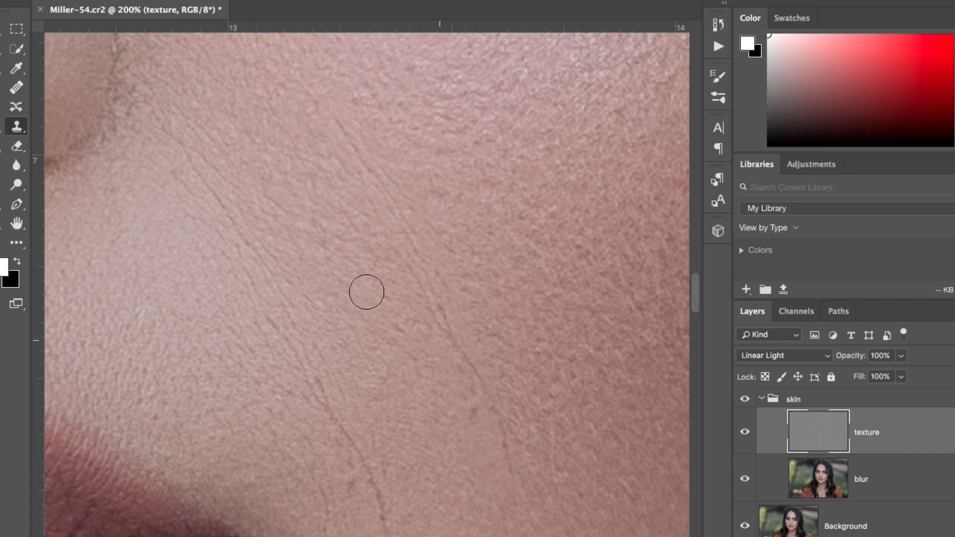
pyautogui.keyDown('alt'); pyautogui.click(207, 183); pyautogui.keyUp('alt')
pyautogui.moveTo(457, 85)
pyautogui.mouseDown()
pyautogui.moveTo(487, 131)
pyautogui.moveTo(557, 303)
pyautogui.mouseUp()
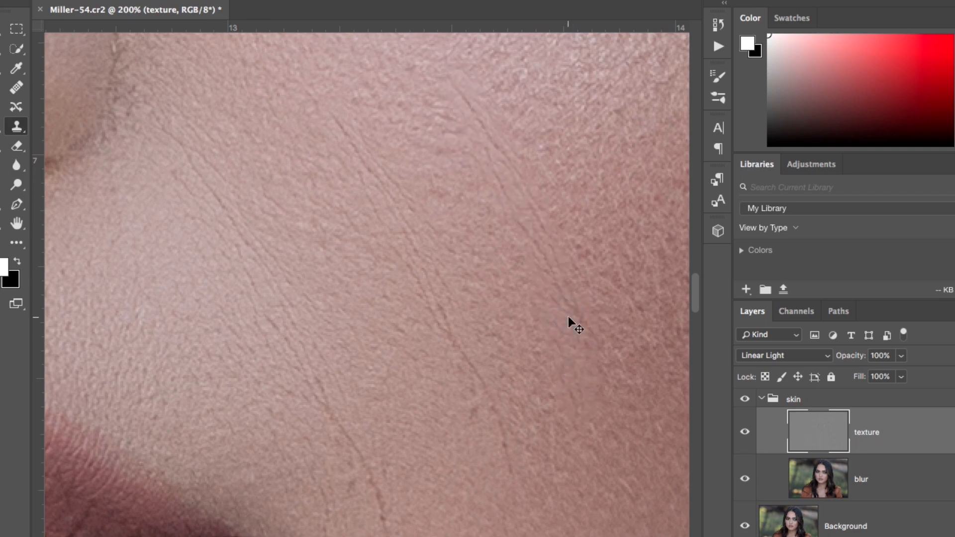
# Check the cloned smile-line creases at 100% zoom and undo them
pyautogui.hotkey('ctrl', '-')
pyautogui.hotkey('ctrl', '-')
pyautogui.hotkey('ctrl', '+')
pyautogui.click(447, 244)
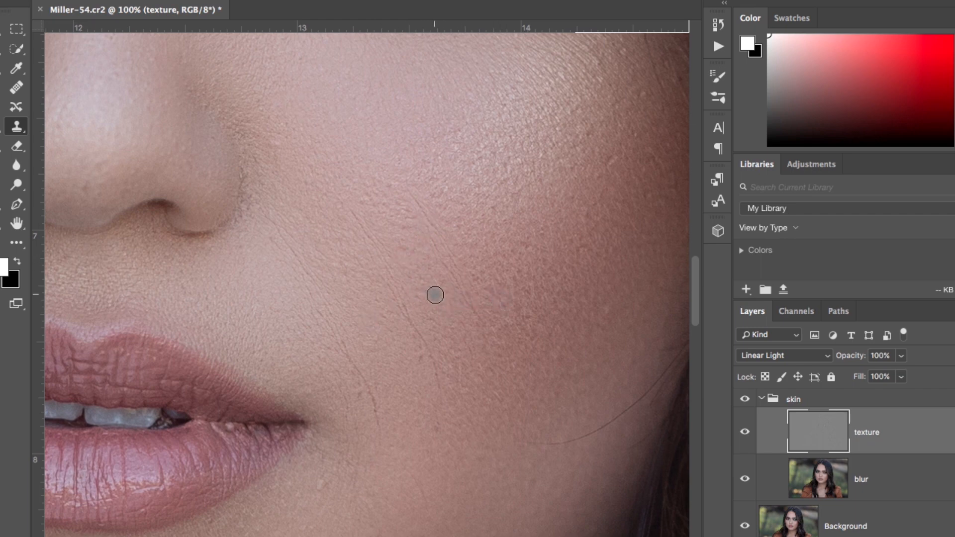
pyautogui.press('alt+super+z')
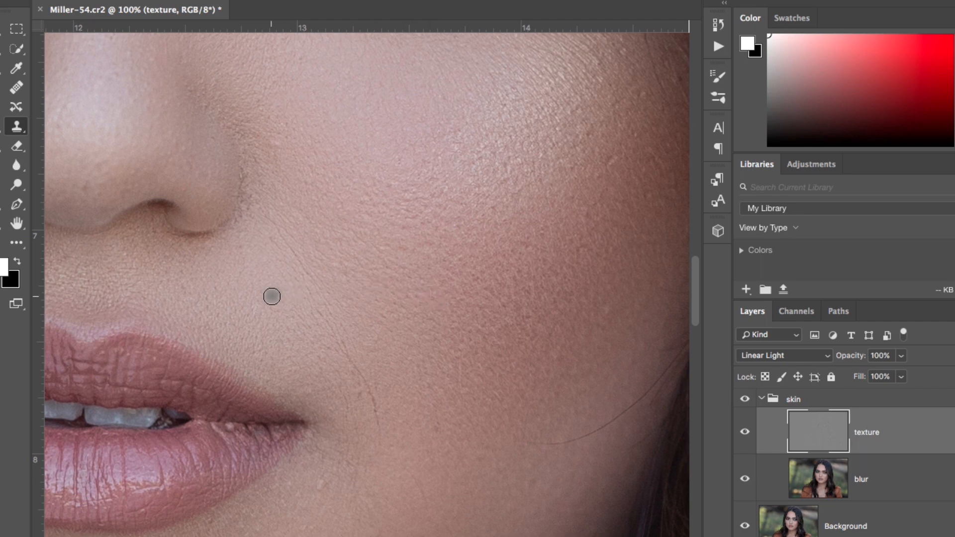
# Clone sampled texture over the uneven skin on the opposite cheek, between the nose and the side of the face
pyautogui.hscroll(-5, 271, 296)
pyautogui.scroll(2, 272, 297)
pyautogui.hscroll(-10, 271, 297)
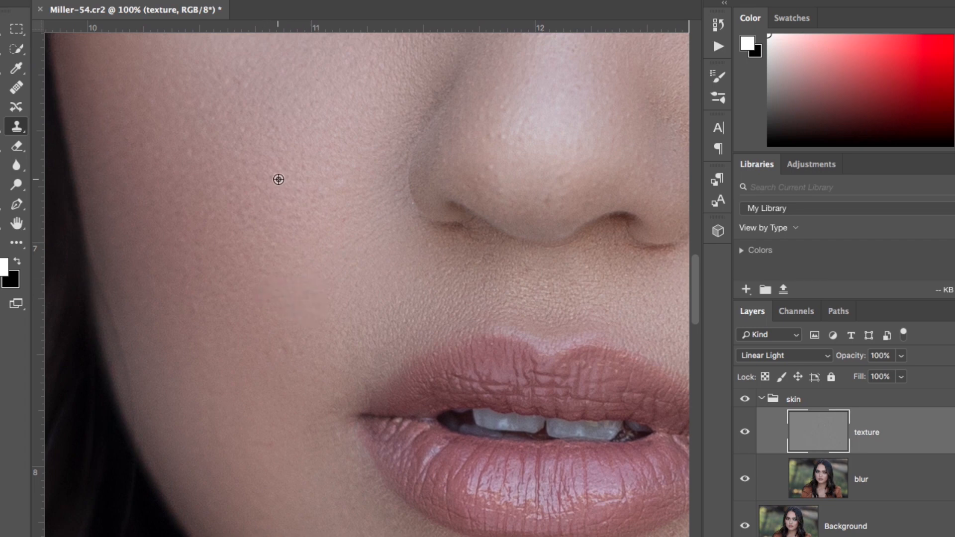
pyautogui.moveTo(339, 184); pyautogui.dragTo(349, 190)
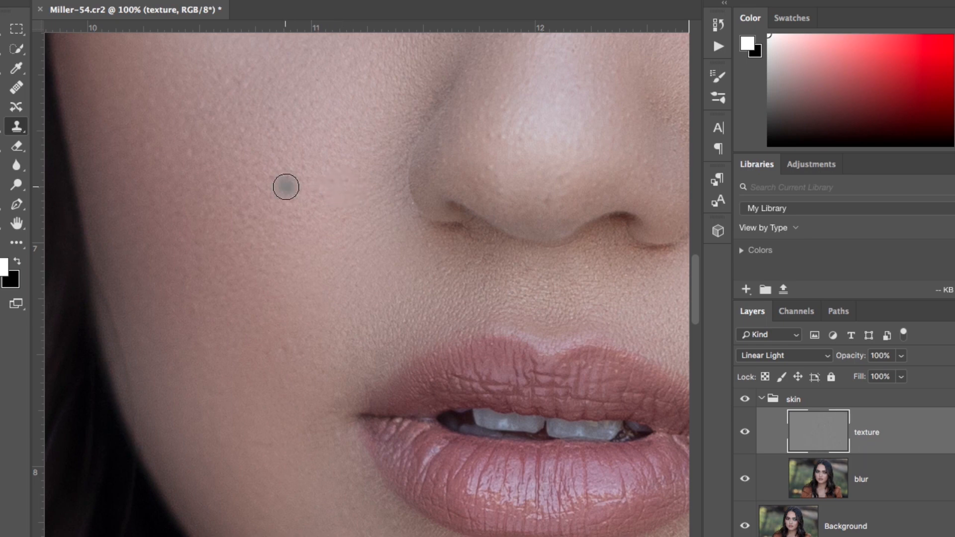
pyautogui.scroll(-1, 286, 187)
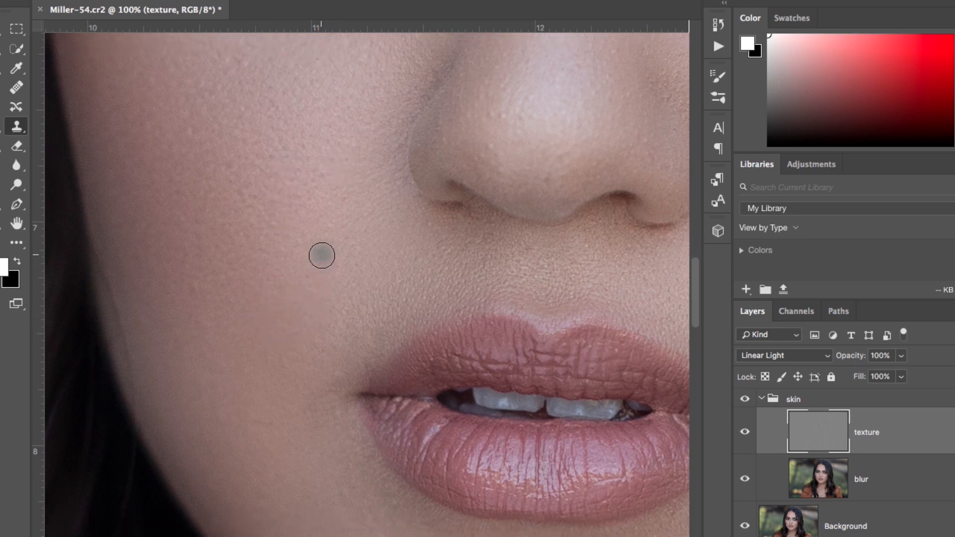
# Try to clone the forehead's lined texture onto the cheek below the eye, and undo it
pyautogui.scroll(5, 321, 254)
pyautogui.hscroll(-3, 321, 254)
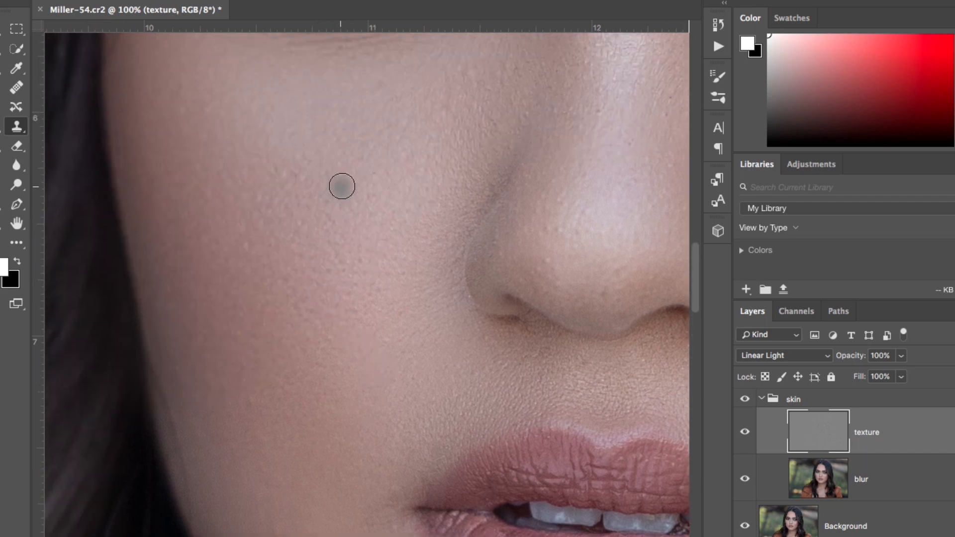
pyautogui.scroll(2, 343, 200)
pyautogui.hscroll(4, 343, 200)
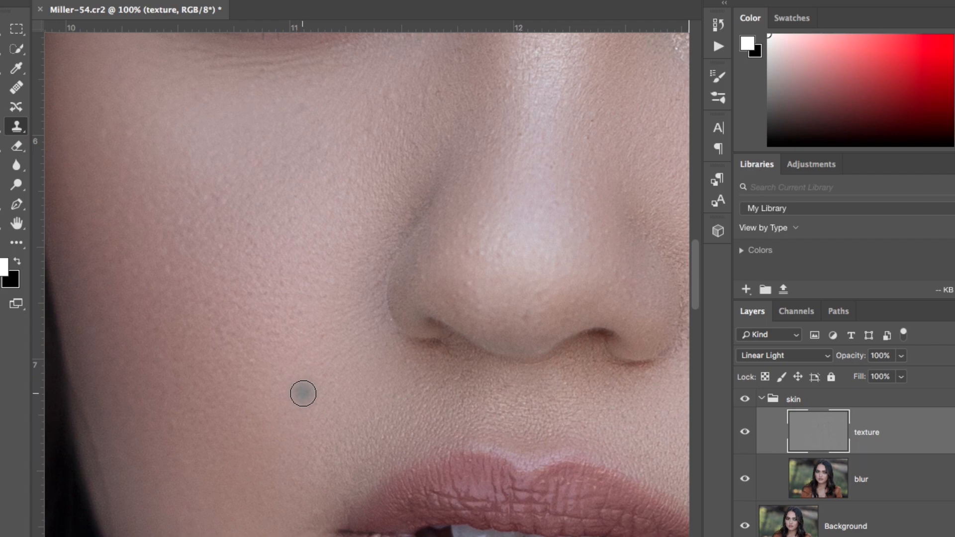
pyautogui.scroll(2, 303, 393)
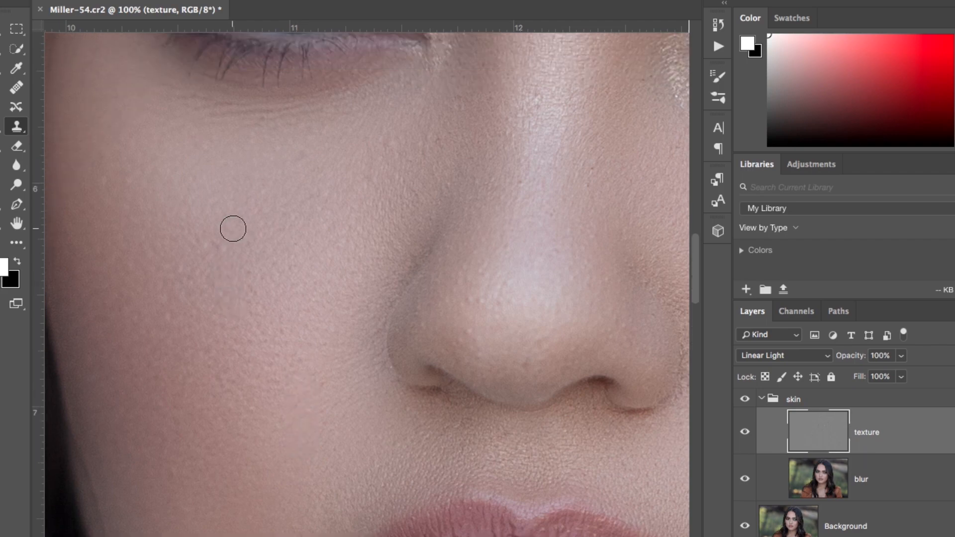
pyautogui.scroll(12, 225, 245)
pyautogui.hscroll(4, 225, 246)
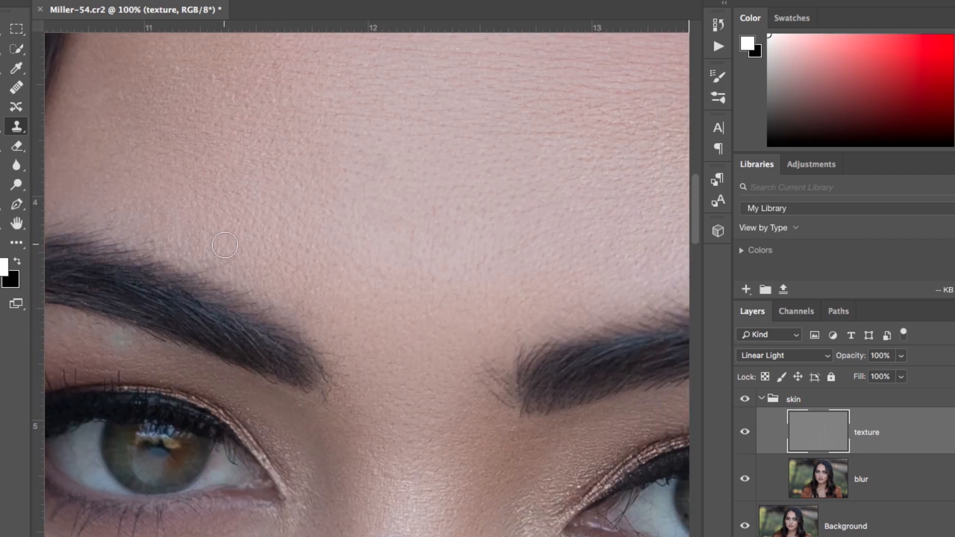
pyautogui.scroll(-12, 335, 213)
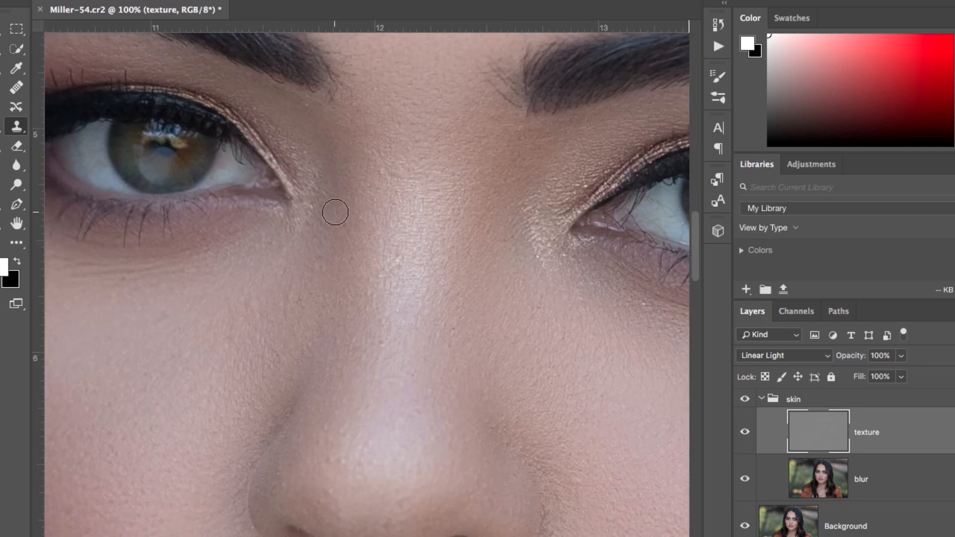
pyautogui.hscroll(-5, 335, 211)
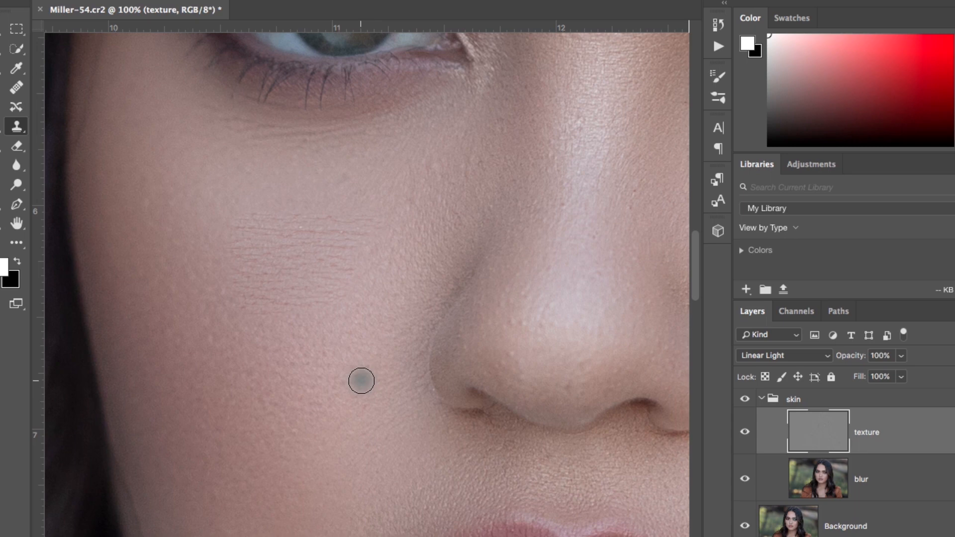
pyautogui.scroll(5, 360, 380)
pyautogui.hscroll(5, 360, 380)
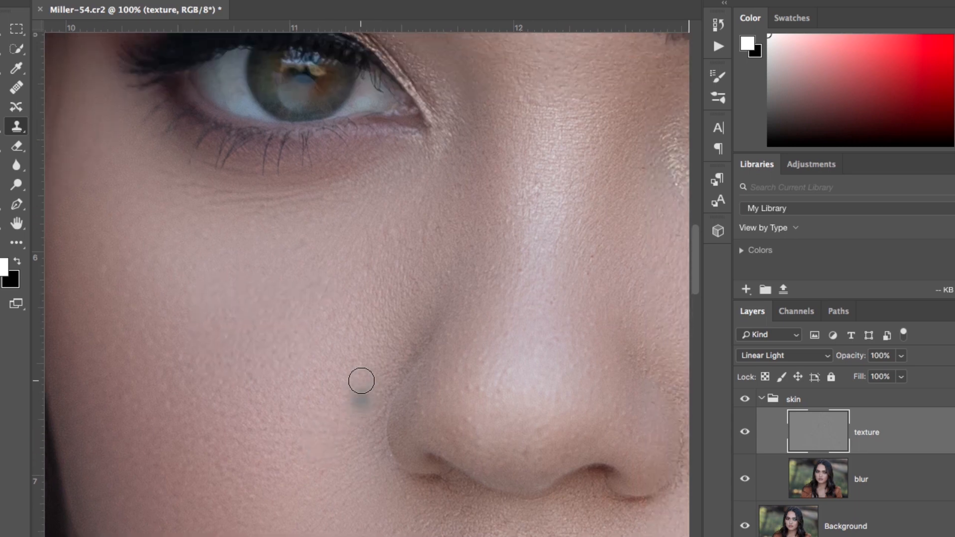
# Sample skin beside the nose and clone it over the rough texture on the cheek next to the nostril
pyautogui.scroll(2, 361, 381)
pyautogui.hscroll(2, 361, 382)
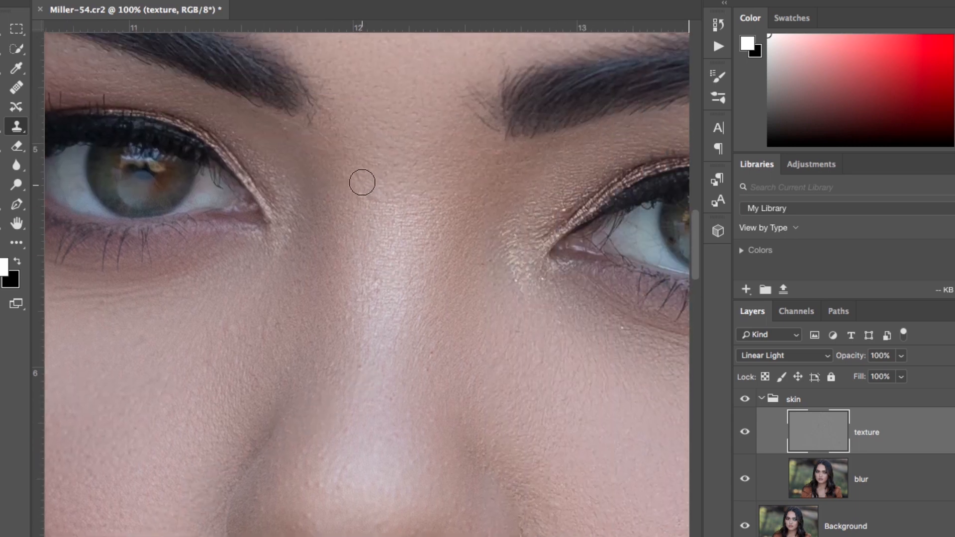
pyautogui.hscroll(4, 461, 222)
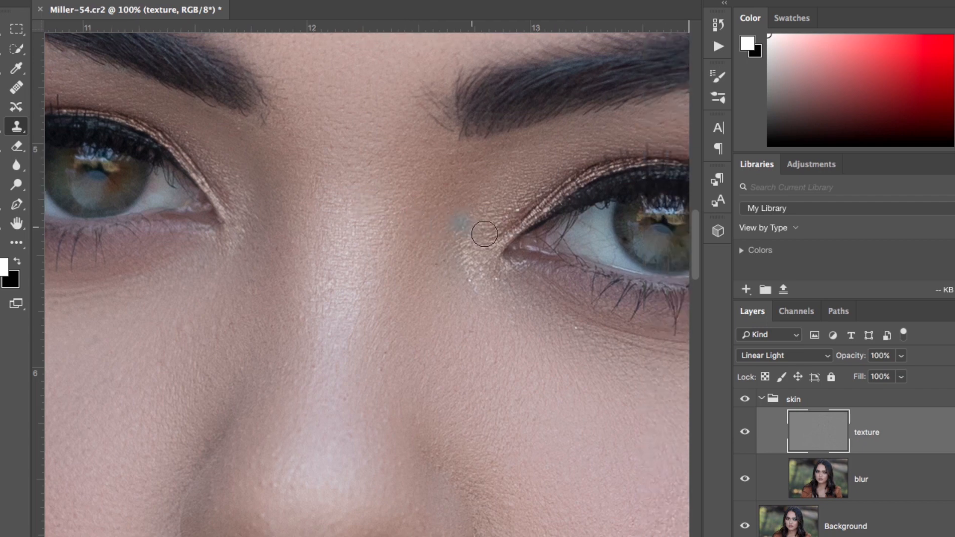
pyautogui.scroll(-10, 523, 294)
pyautogui.hscroll(10, 523, 295)
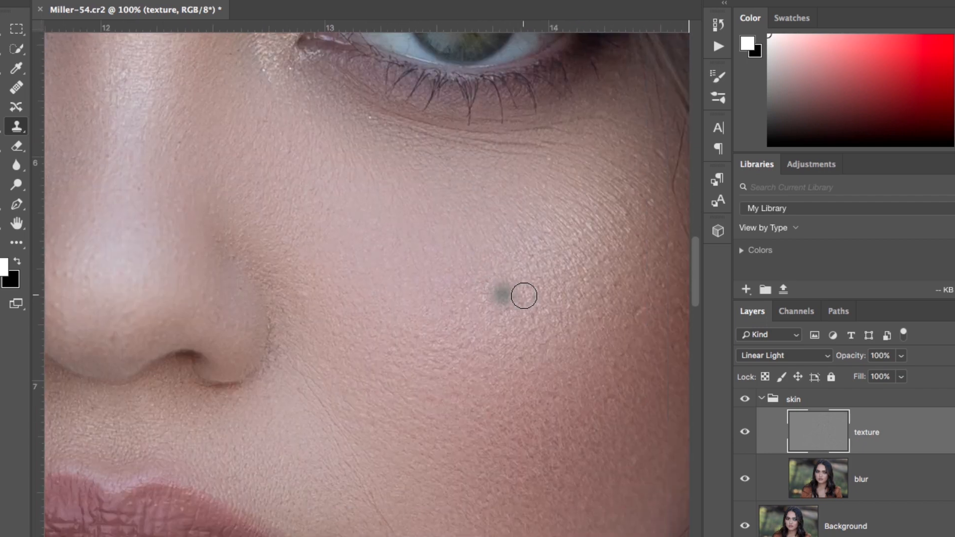
pyautogui.keyDown('alt'); pyautogui.click(241, 211); pyautogui.keyUp('alt')
pyautogui.moveTo(283, 258); pyautogui.dragTo(301, 296)
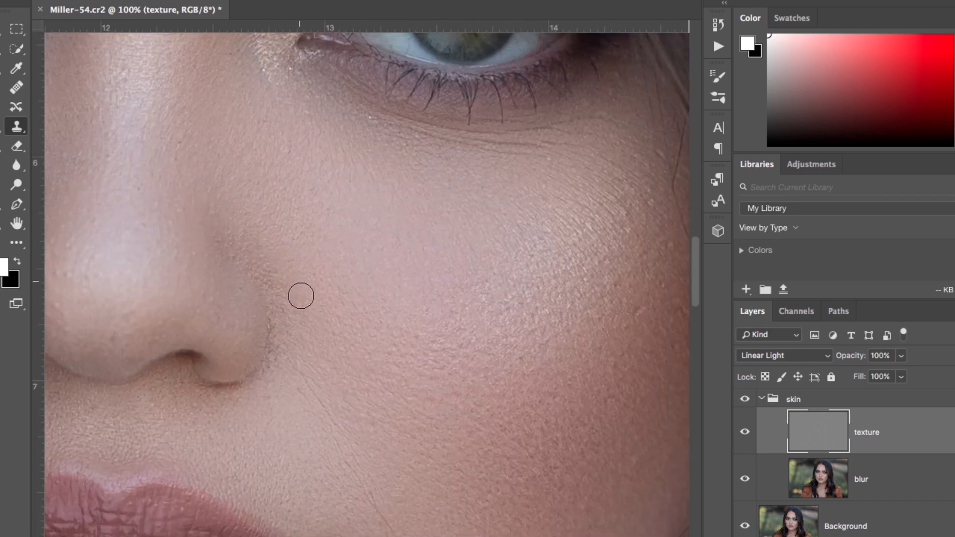
# Clone matching local texture over the uneven spots on the outer cheek, from below the eye towards the hair
pyautogui.hscroll(5, 398, 313)
pyautogui.scroll(1, 399, 314)
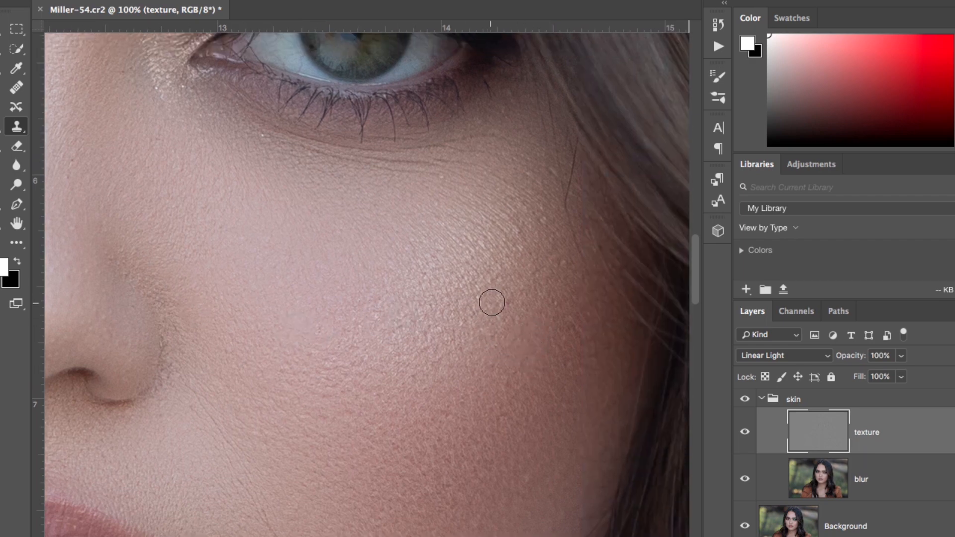
pyautogui.click(493, 255)
pyautogui.click(558, 339)
pyautogui.keyDown('alt'); pyautogui.click(537, 291); pyautogui.keyUp('alt')
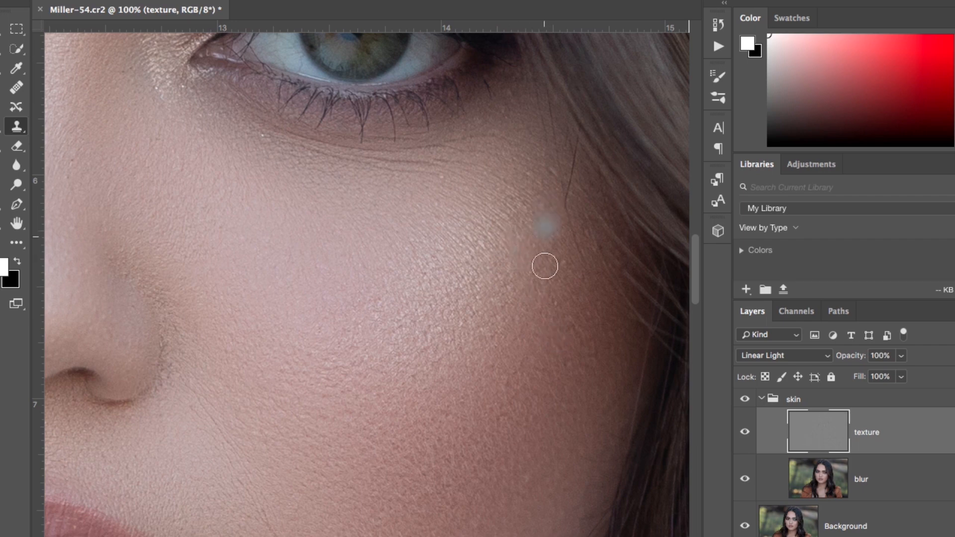
pyautogui.scroll(-5, 544, 288)
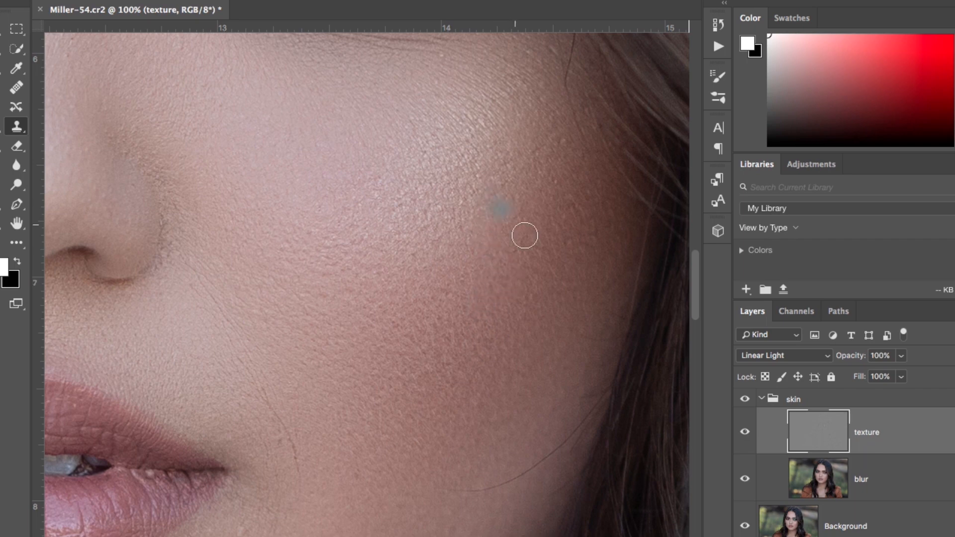
pyautogui.click(552, 253)
pyautogui.click(580, 228)
# Clone nearby skin texture over the smile-line crease running from the nostril past the mouth corner
pyautogui.scroll(-5, 452, 271)
pyautogui.hscroll(-3, 452, 271)
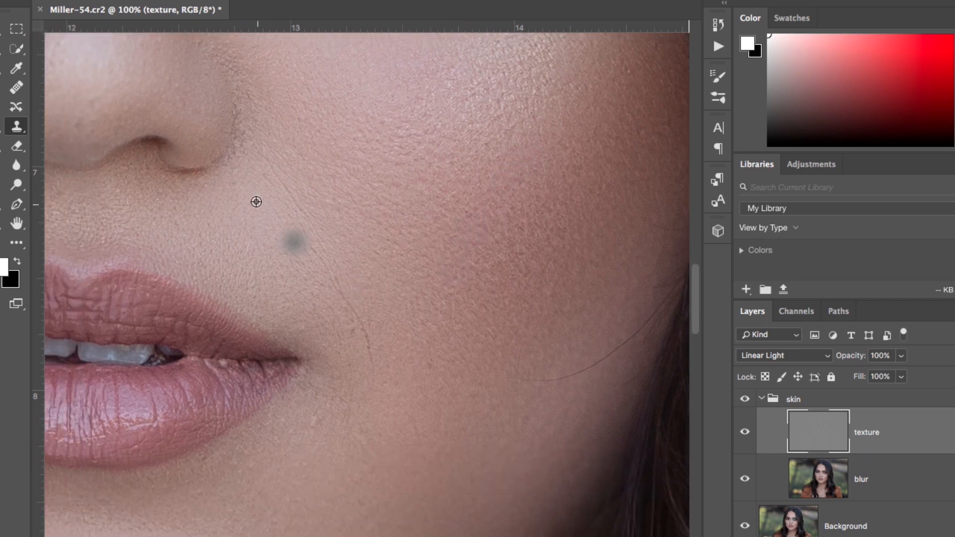
pyautogui.rightClick(256, 200)
pyautogui.click(240, 194)
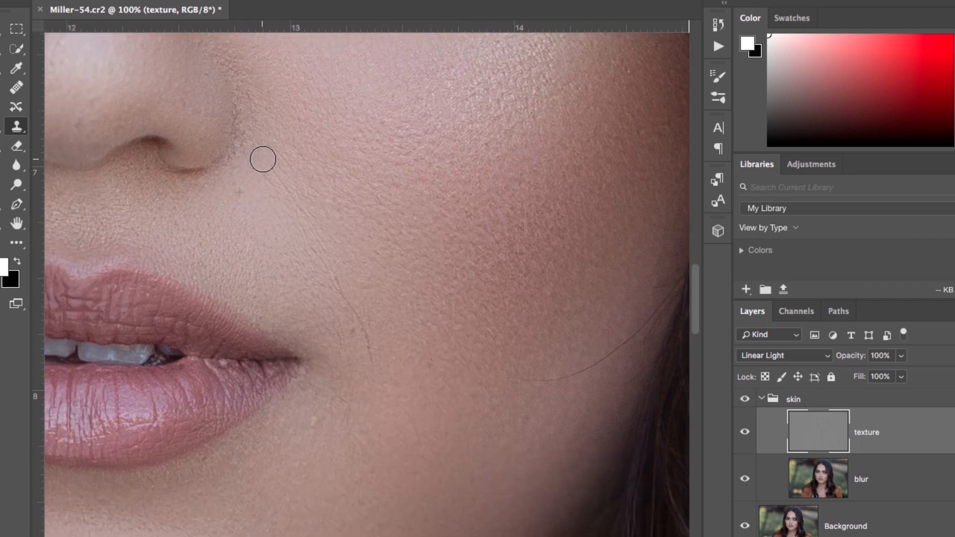
pyautogui.click(309, 244)
# Clone smooth skin texture over the small bumps below the lower lip and around the mouth corner
pyautogui.hscroll(-5, 348, 362)
pyautogui.scroll(-2, 346, 371)
pyautogui.hscroll(2, 346, 373)
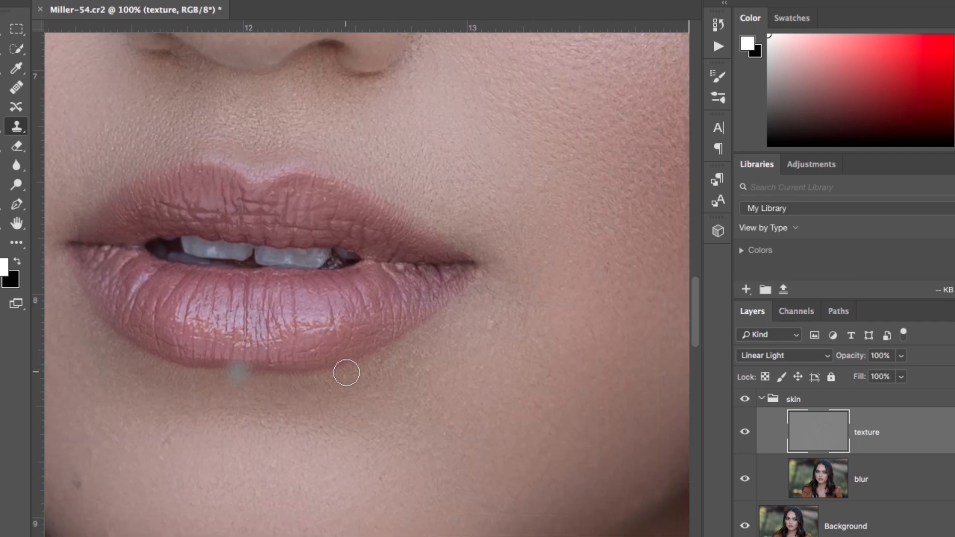
pyautogui.scroll(-3, 347, 373)
pyautogui.click(347, 373)
pyautogui.keyDown('alt'); pyautogui.click(491, 308); pyautogui.keyUp('alt')
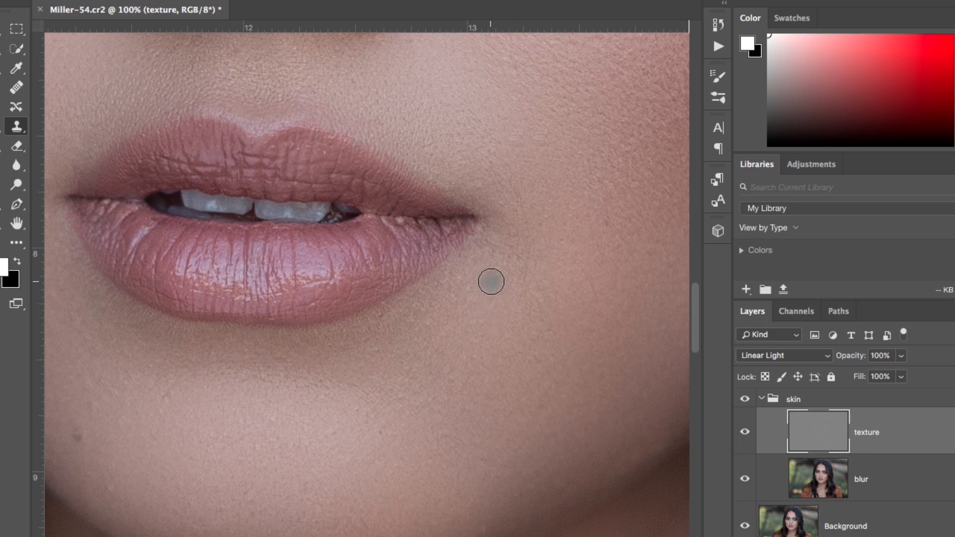
pyautogui.moveTo(462, 281); pyautogui.dragTo(473, 288)
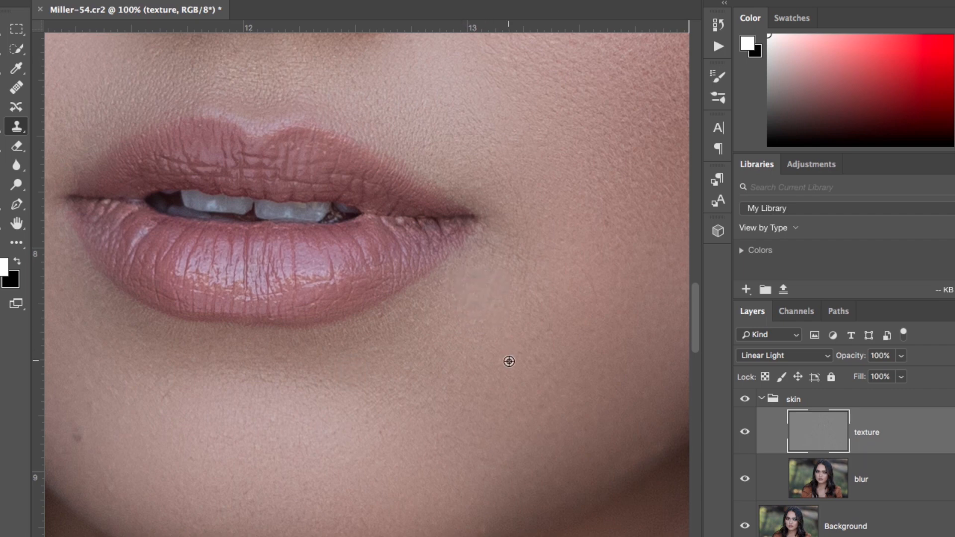
# Clone sampled texture over the uneven patches on the chin and along the jaw
pyautogui.scroll(-3, 612, 374)
pyautogui.hscroll(2, 612, 374)
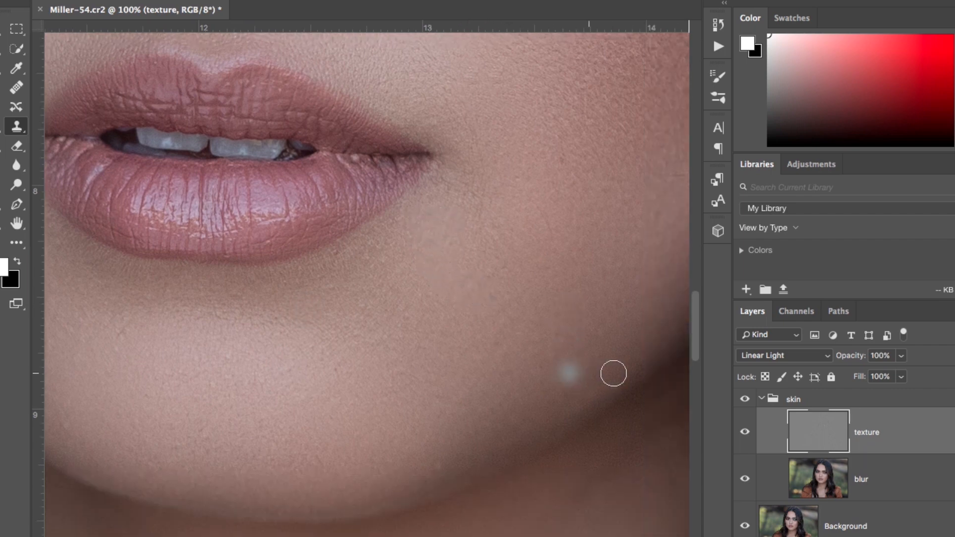
pyautogui.moveTo(435, 461); pyautogui.dragTo(426, 464)
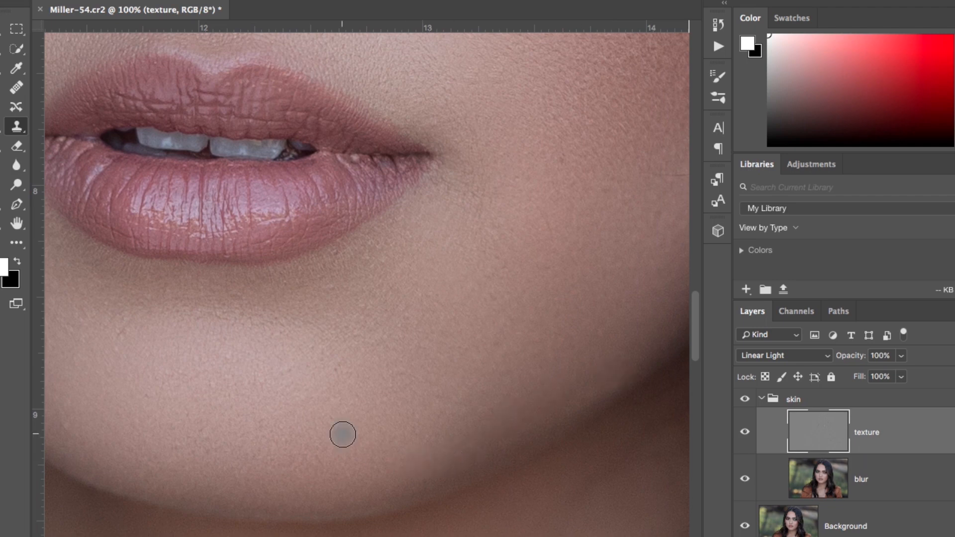
# Clone out the stray hair crossing the lower cheek at 200% zoom, using a much smaller brush
pyautogui.scroll(-4, 343, 435)
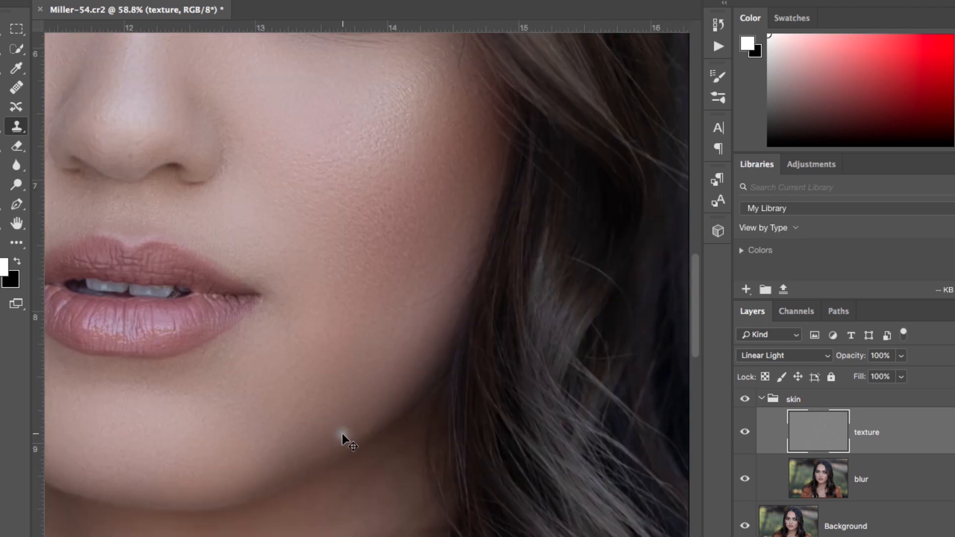
pyautogui.press('super+z')
pyautogui.hscroll(-2, 280, 442)
pyautogui.scroll(3, 280, 443)
pyautogui.hscroll(4, 280, 443)
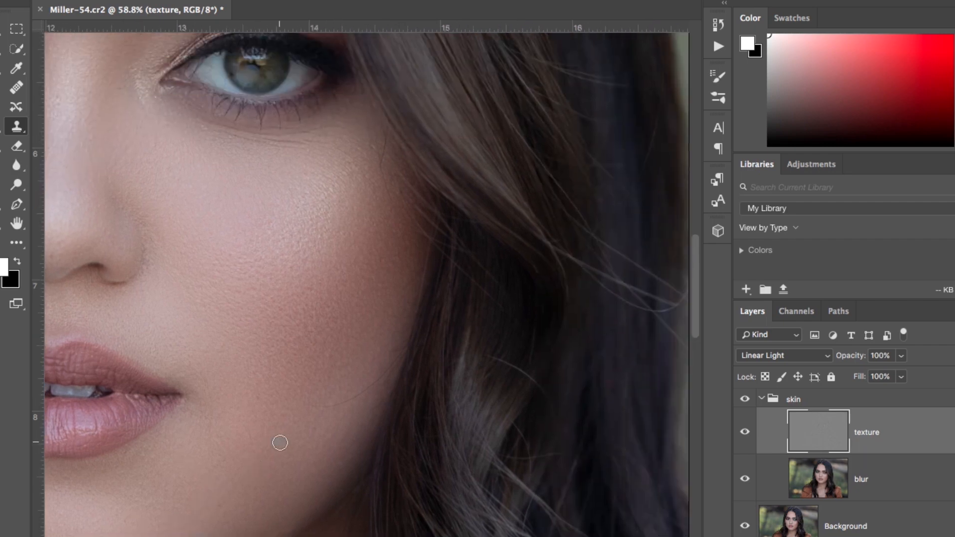
pyautogui.press('super+plus')
pyautogui.press('super+plus')
pyautogui.press('super+plus')
pyautogui.hscroll(-2, 280, 442)
pyautogui.scroll(1, 279, 442)
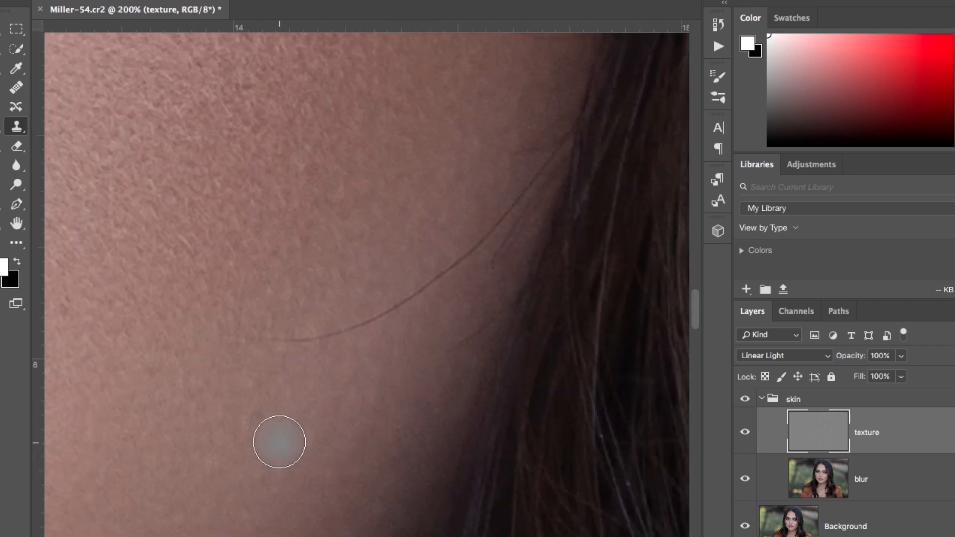
pyautogui.press('[')
pyautogui.press('[')
pyautogui.press('[')
pyautogui.press('[')
pyautogui.press('[')
pyautogui.press('[')
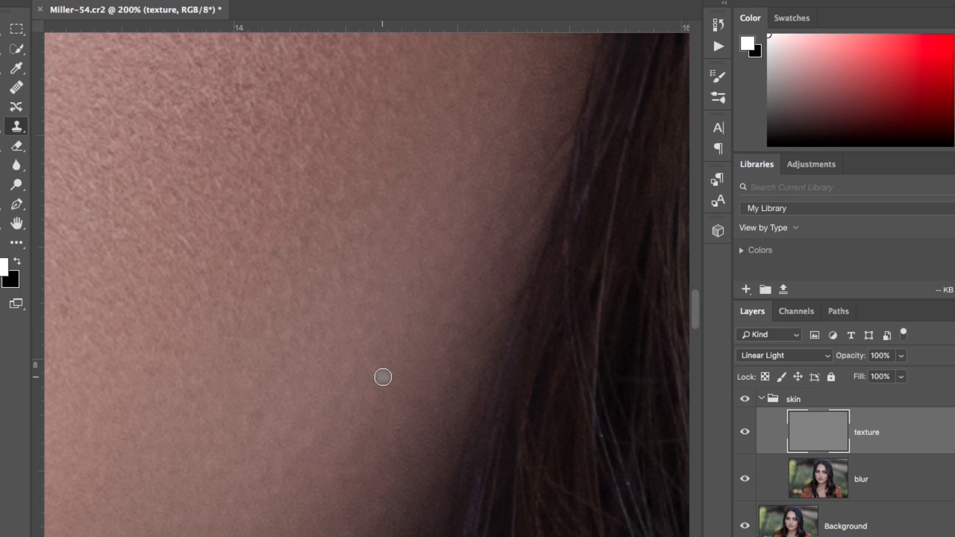
# Clone fine skin texture over the coarse pores along the side of the nose and the adjoining cheek
pyautogui.scroll(10, 383, 377)
pyautogui.hscroll(-10, 383, 377)
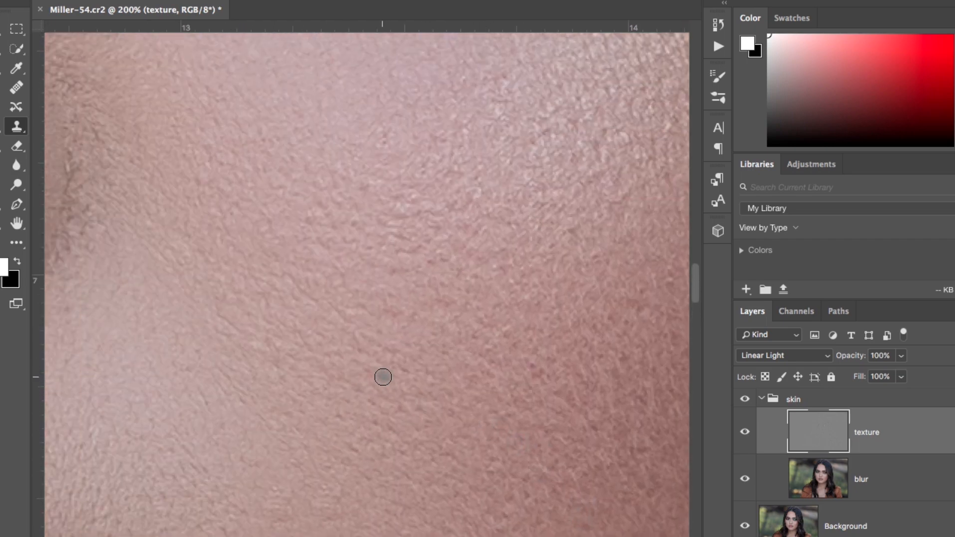
pyautogui.scroll(5, 383, 377)
pyautogui.hscroll(-10, 383, 378)
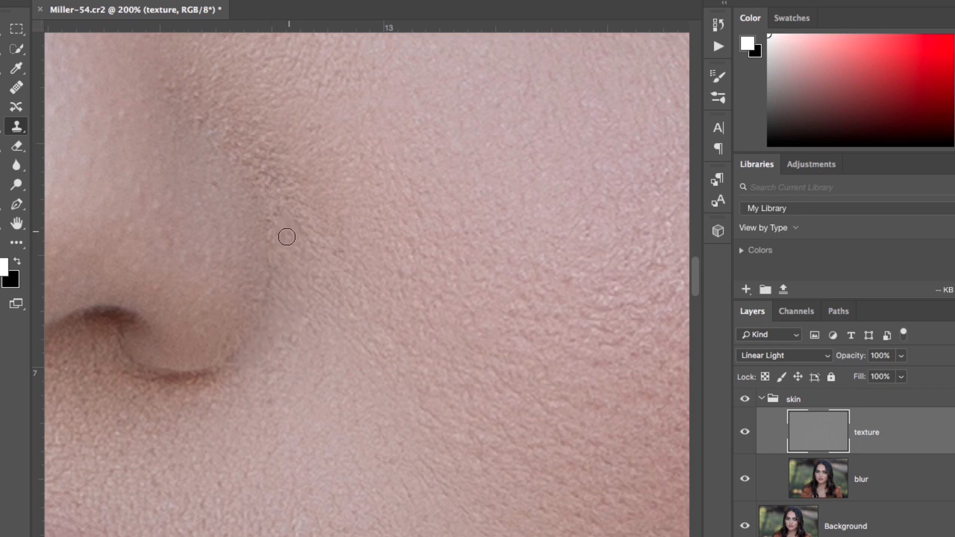
pyautogui.scroll(5, 267, 172)
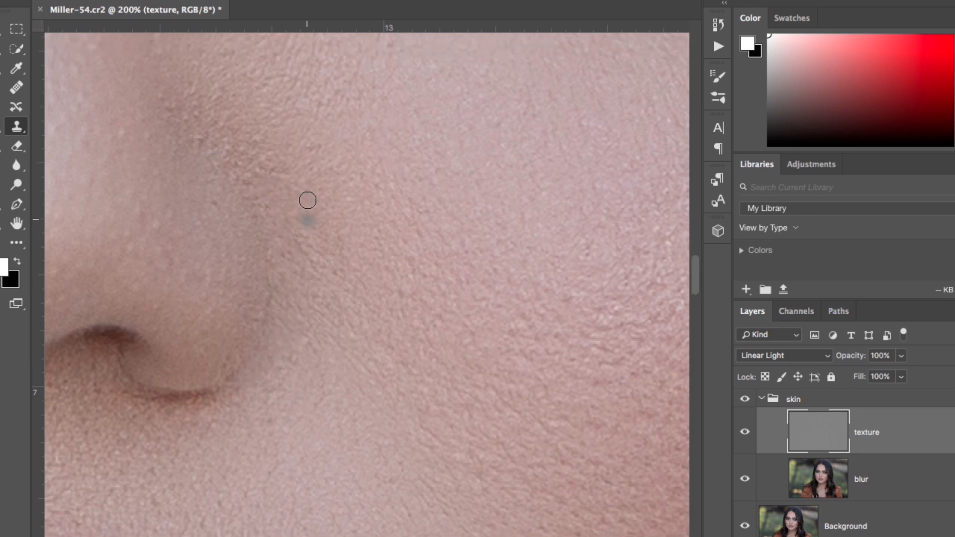
pyautogui.hscroll(-4, 305, 202)
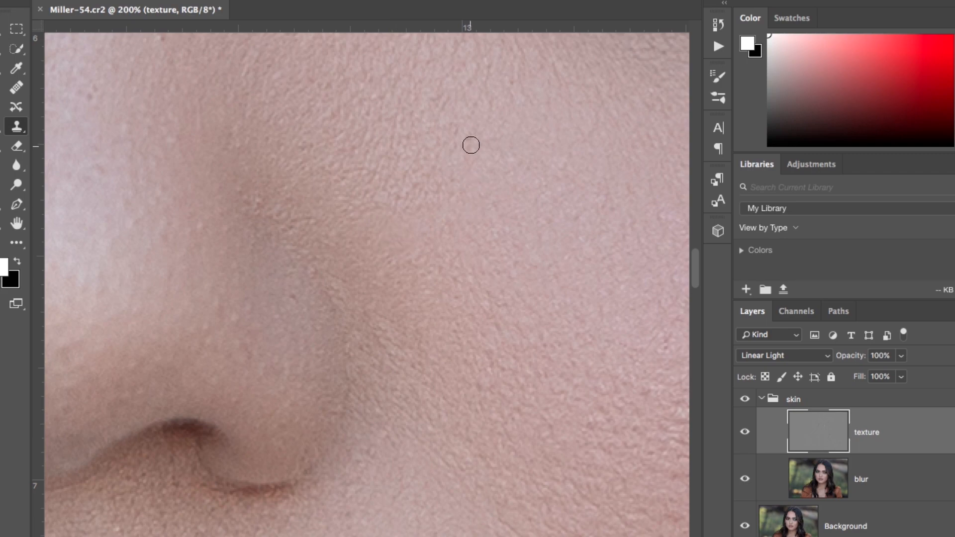
# Check the retouched skin across the whole face at 33.3%, and more closely around the eyes and nose at 66.7%
pyautogui.hotkey('ctrl', '-')
pyautogui.hotkey('ctrl', '-')
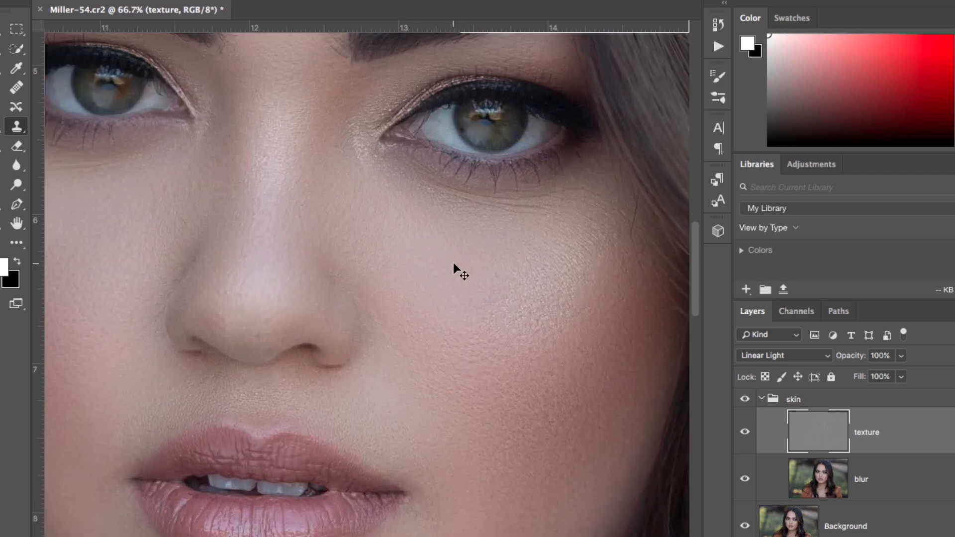
pyautogui.hotkey('ctrl', '+')
pyautogui.hotkey('ctrl', '-')
pyautogui.hotkey('ctrl', '-')
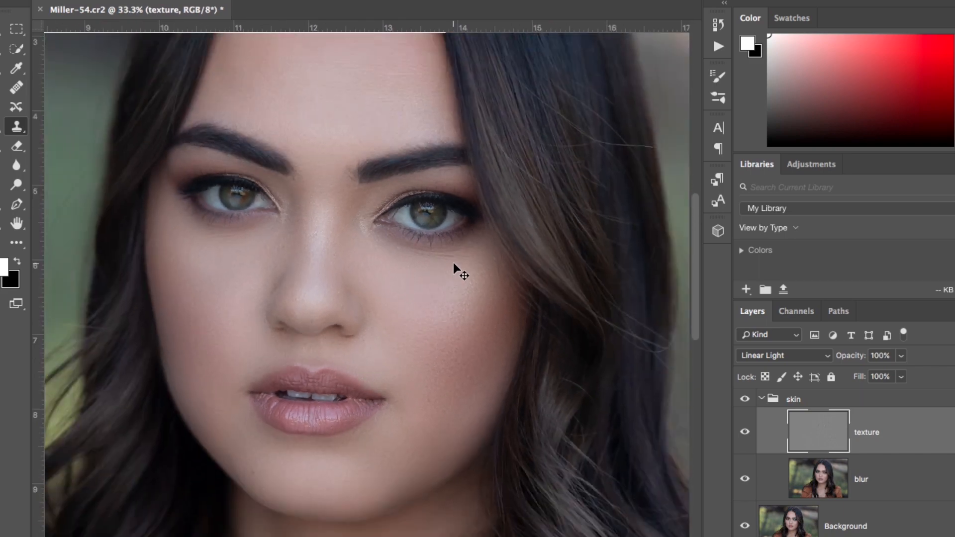
pyautogui.press('super+plus')
pyautogui.press('super+plus')
pyautogui.hscroll(-4, 454, 263)
pyautogui.scroll(2, 454, 263)
pyautogui.scroll(2, 454, 264)
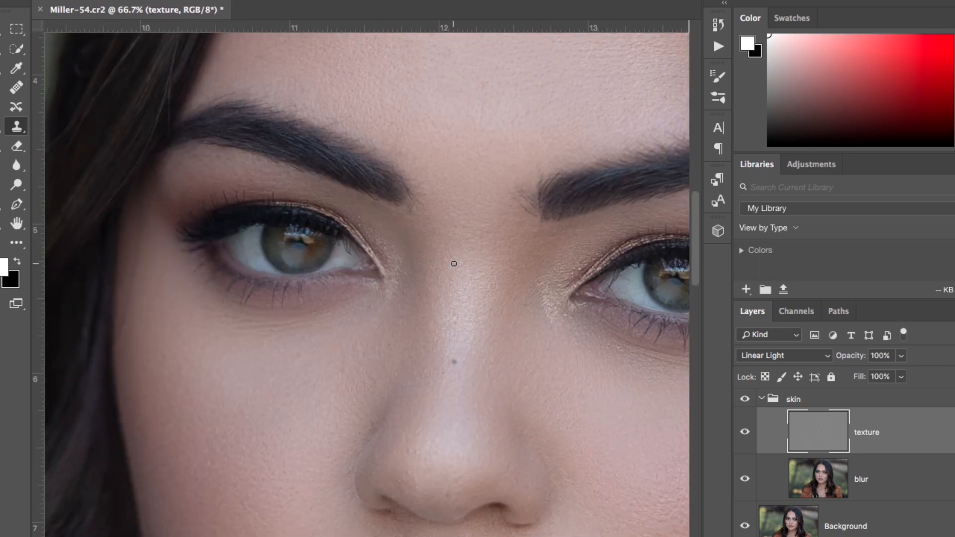
# Clone finer skin texture over the upper cheek between the nose and the eye's inner corner at 200% zoom, using a slightly larger brush
pyautogui.hotkey('ctrl', '+')
pyautogui.scroll(-4, 454, 263)
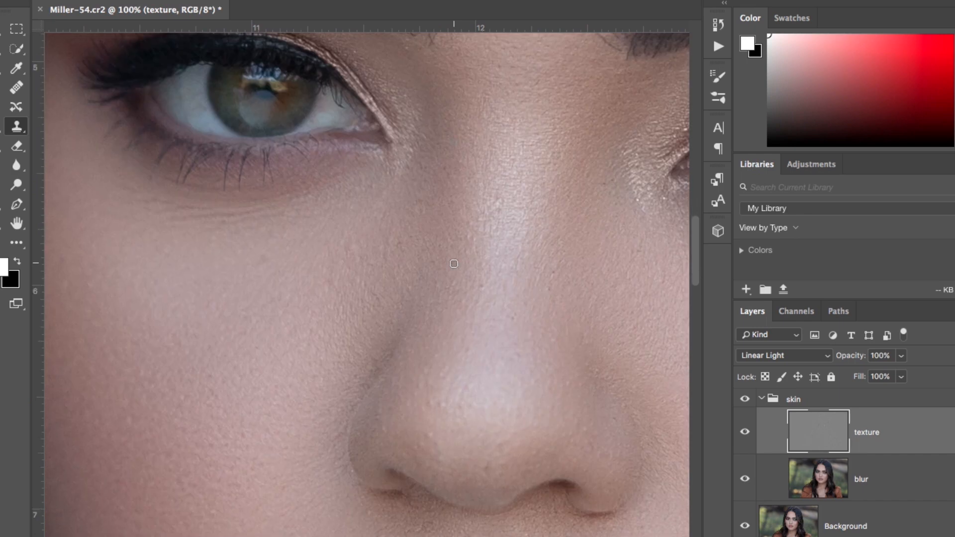
pyautogui.hotkey('ctrl', '+')
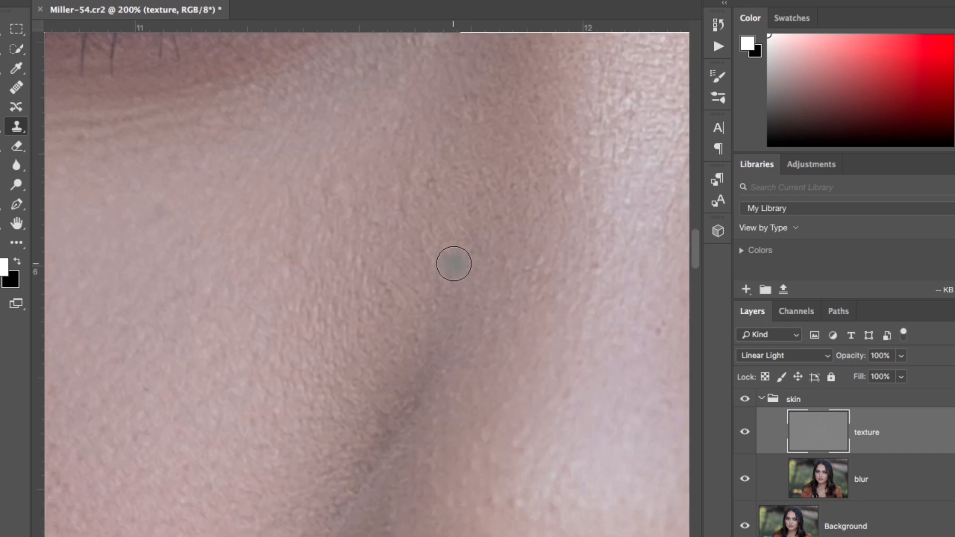
pyautogui.press(']')
pyautogui.press(']')
pyautogui.press('[')
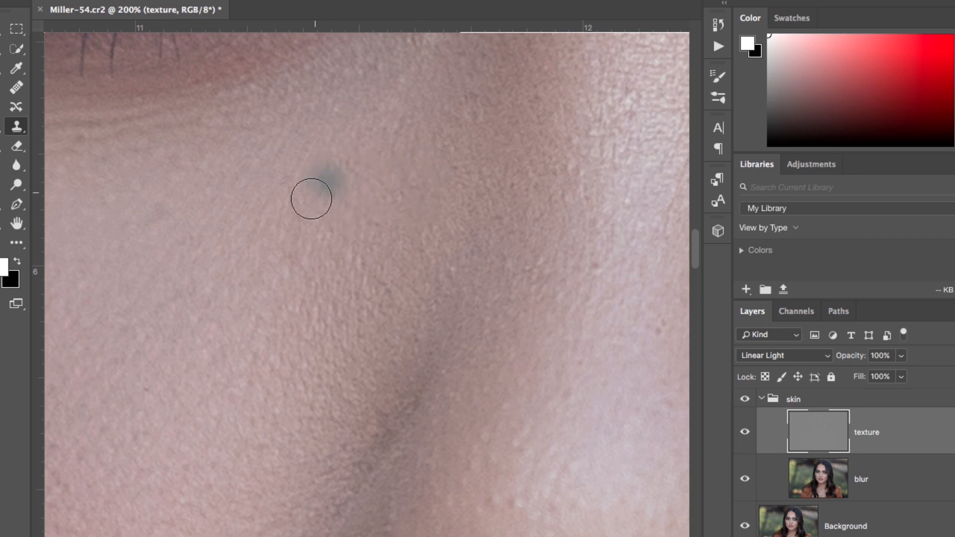
pyautogui.hscroll(-3, 309, 204)
pyautogui.scroll(2, 308, 204)
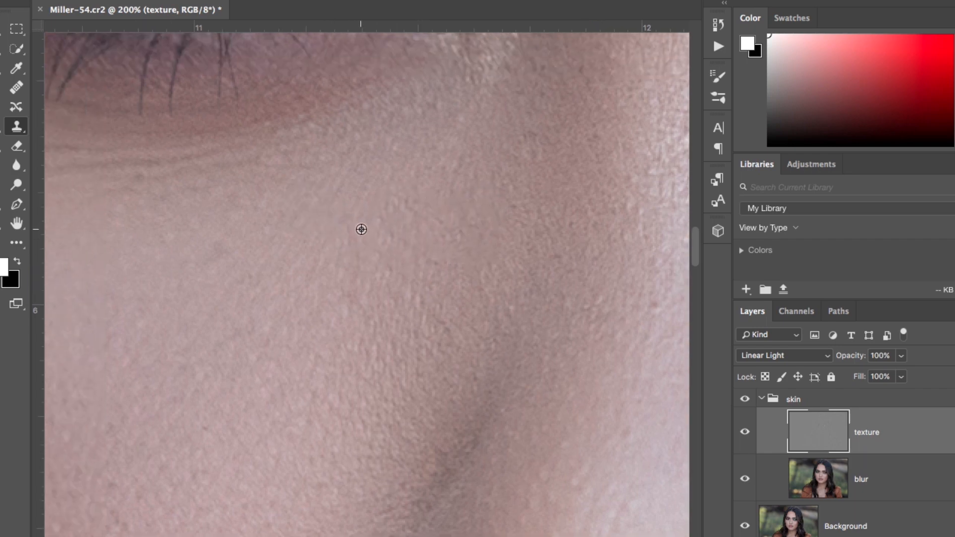
pyautogui.scroll(3, 419, 210)
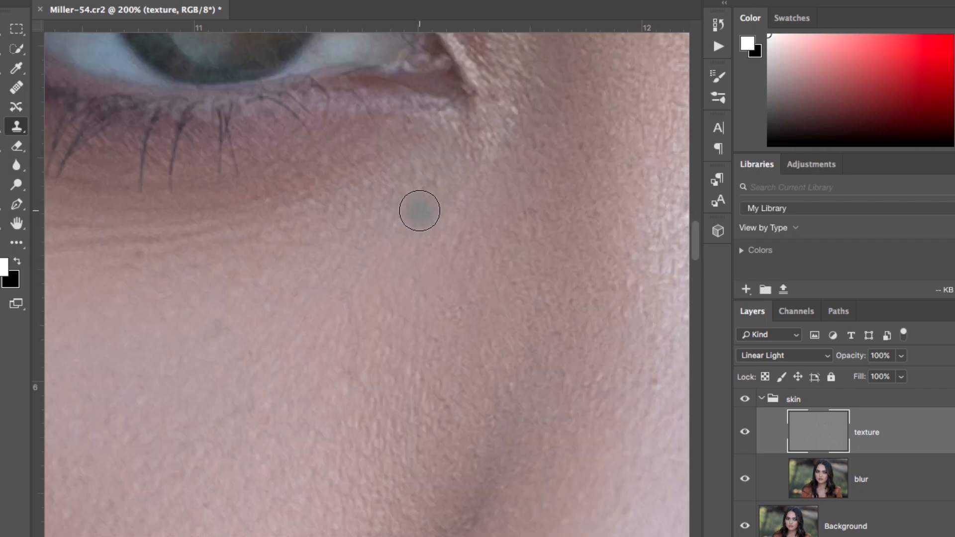
pyautogui.hscroll(-6, 419, 211)
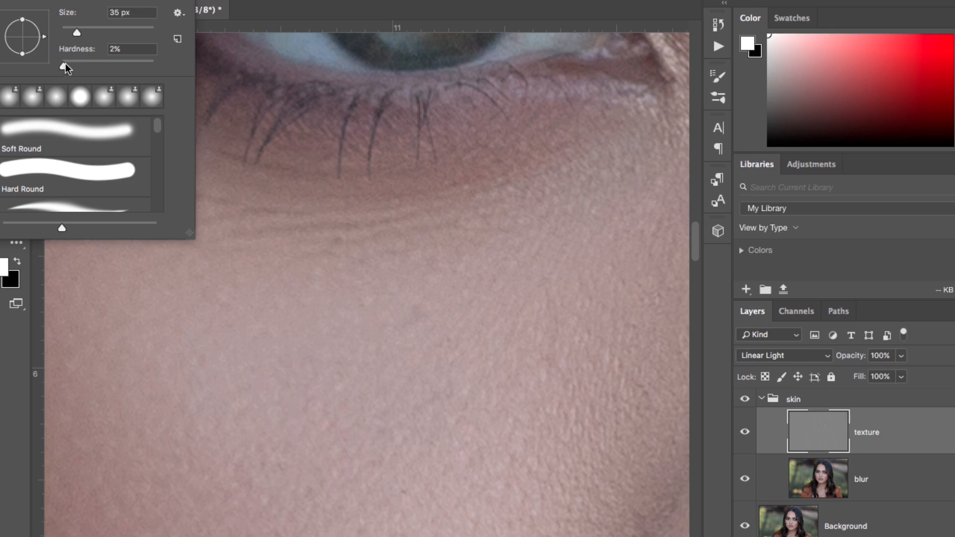
# Set the clone brush's hardness to 0%, shrink it, and clean up the skin beneath the outer end of the eyebrow
pyautogui.moveTo(65, 63); pyautogui.dragTo(55, 64)
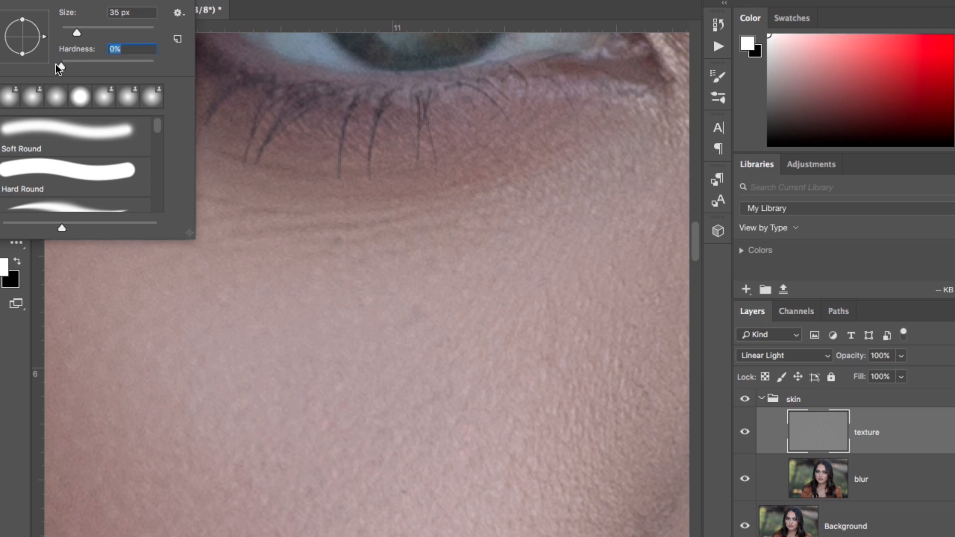
pyautogui.click(369, 8)
pyautogui.scroll(10, 392, 181)
pyautogui.hscroll(5, 392, 181)
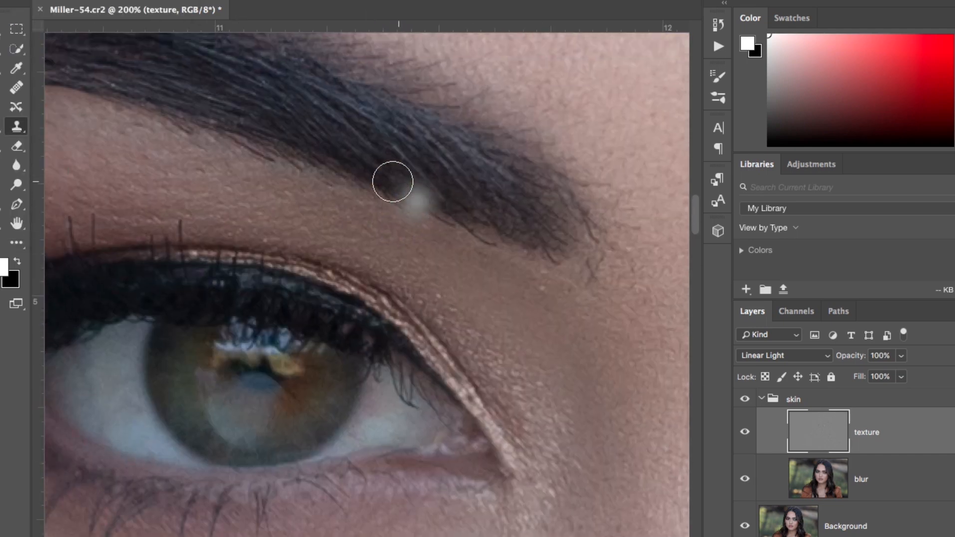
pyautogui.scroll(4, 393, 182)
pyautogui.hscroll(-5, 393, 181)
pyautogui.scroll(3, 260, 224)
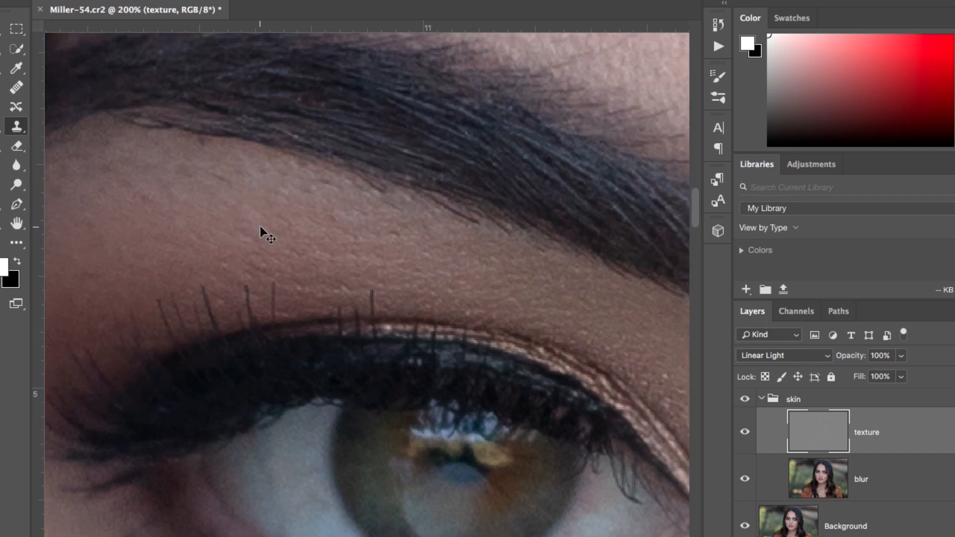
pyautogui.press('[')
pyautogui.press('[')
pyautogui.press('[')
pyautogui.press('[')
pyautogui.press('[')
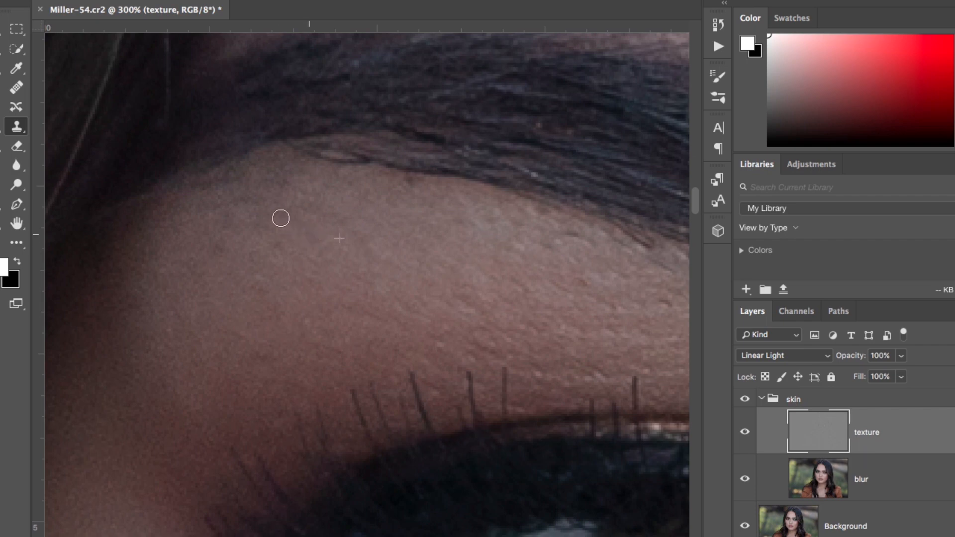
# Clone out the stray hairs along the eyebrow's lower edge toward its inner end at 300% zoom
pyautogui.hscroll(10, 359, 228)
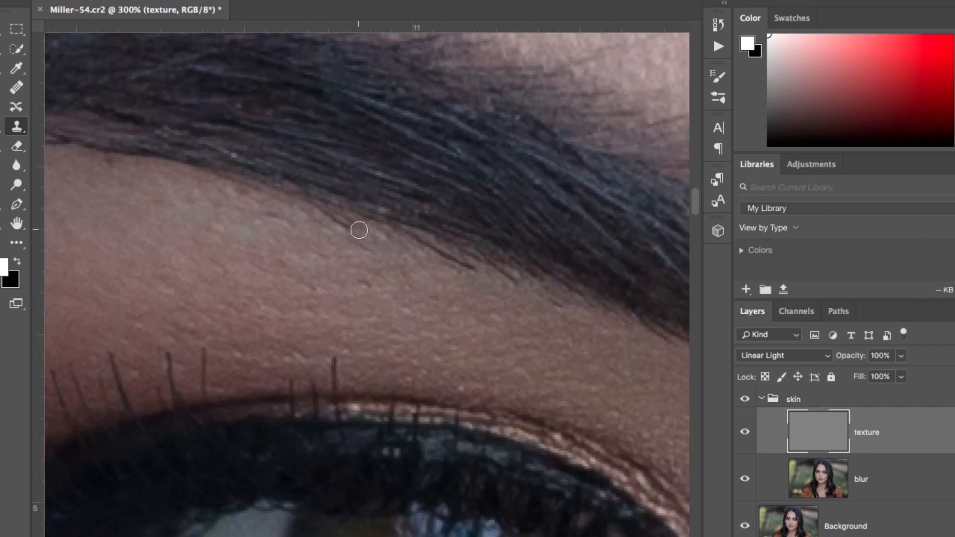
pyautogui.hscroll(5, 359, 231)
pyautogui.scroll(-3, 359, 230)
pyautogui.moveTo(268, 187)
pyautogui.mouseDown()
pyautogui.moveTo(221, 156)
pyautogui.moveTo(256, 160)
pyautogui.moveTo(148, 153)
pyautogui.mouseUp()
pyautogui.hscroll(5, 237, 200)
pyautogui.scroll(-2, 237, 200)
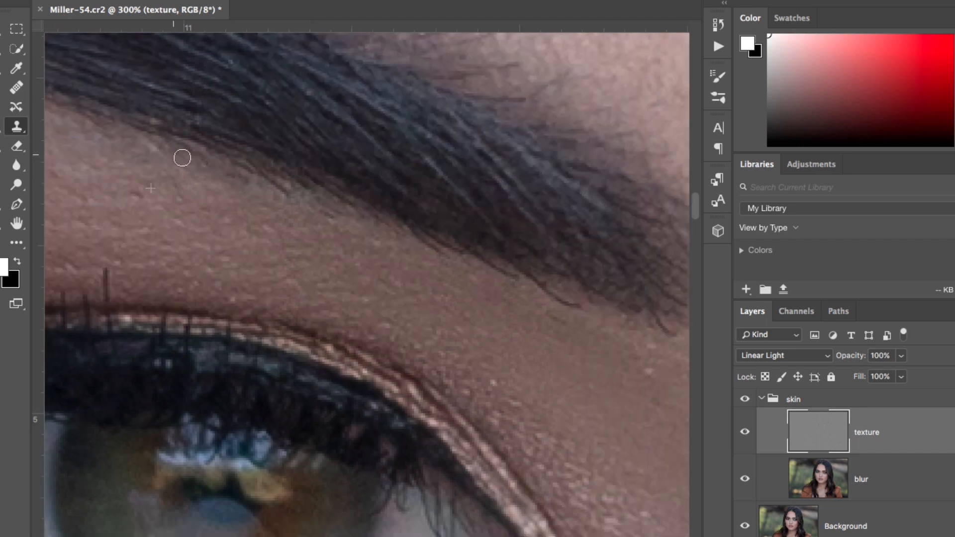
pyautogui.hscroll(10, 327, 214)
pyautogui.scroll(-2, 326, 213)
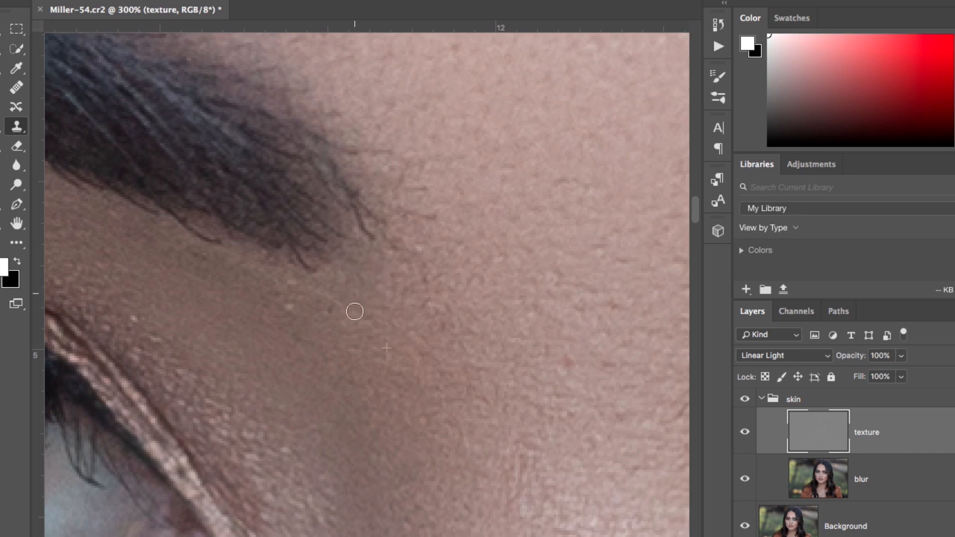
# Clone out the stray hairs at the inner end of the other eyebrow on the texture layer
pyautogui.hscroll(10, 548, 291)
pyautogui.scroll(1, 547, 291)
pyautogui.hscroll(1, 550, 292)
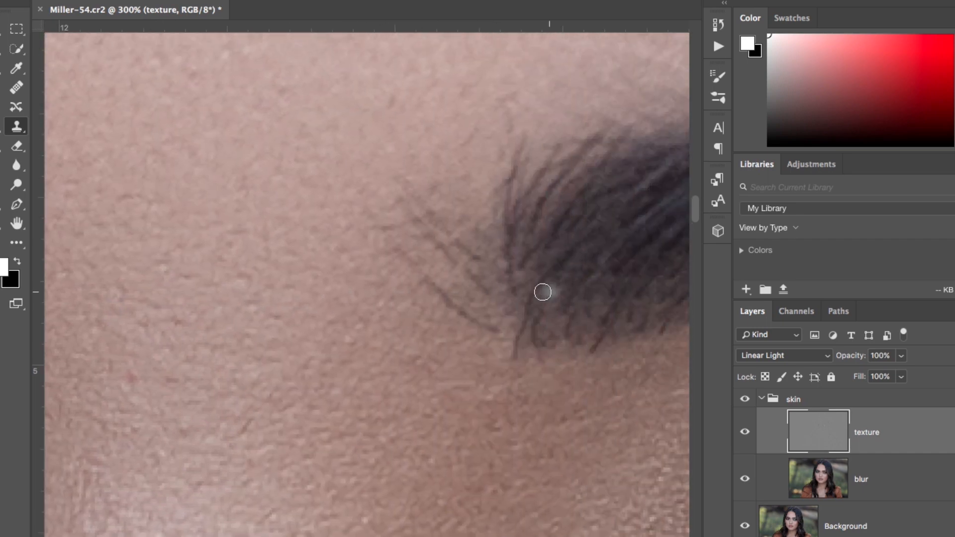
pyautogui.moveTo(377, 225); pyautogui.dragTo(492, 339)
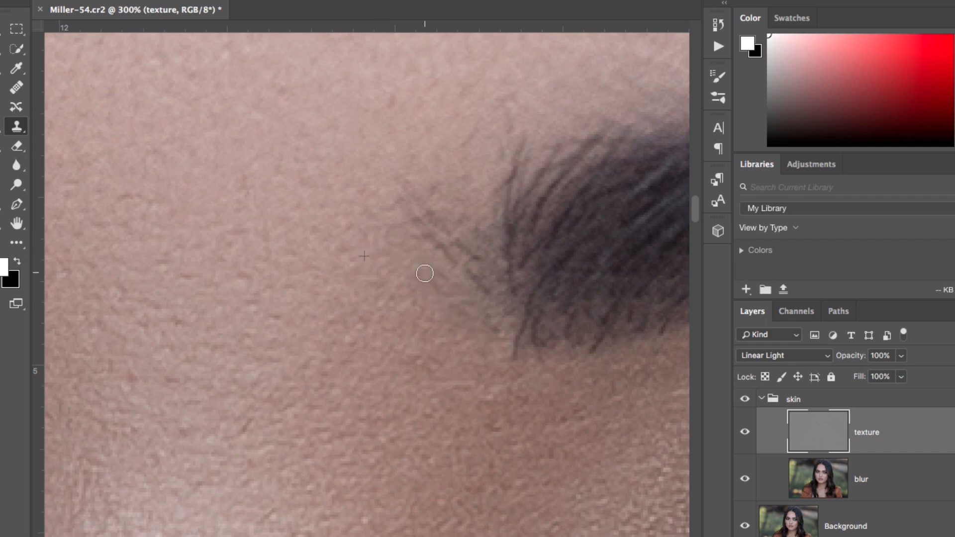
pyautogui.moveTo(425, 273)
pyautogui.mouseDown()
pyautogui.moveTo(465, 306)
pyautogui.moveTo(424, 257)
pyautogui.moveTo(407, 182)
pyautogui.moveTo(451, 236)
pyautogui.moveTo(450, 256)
pyautogui.moveTo(473, 269)
pyautogui.moveTo(490, 334)
pyautogui.mouseUp()
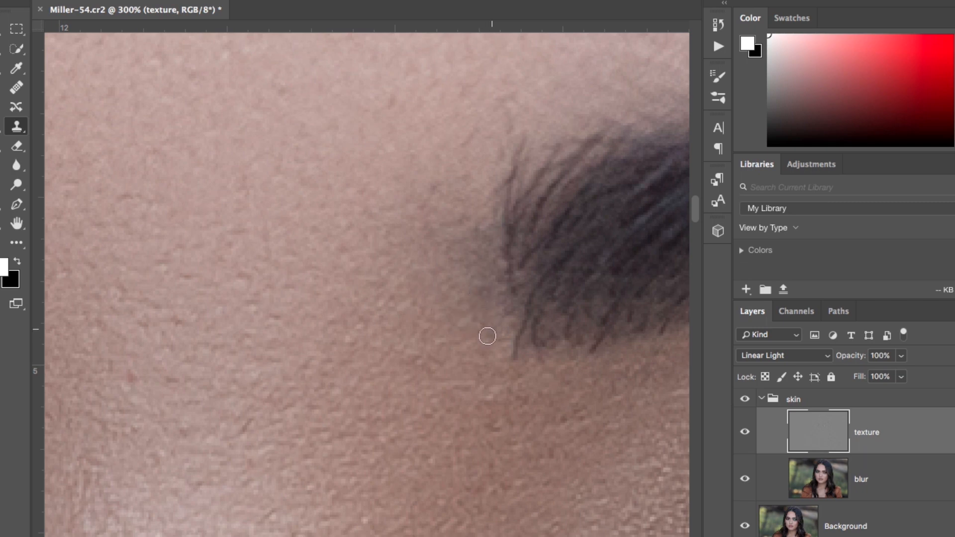
pyautogui.moveTo(424, 369)
pyautogui.mouseDown()
pyautogui.moveTo(426, 332)
pyautogui.moveTo(431, 366)
pyautogui.mouseUp()
# Lasso the dark patch beside that eyebrow's inner end on the blur layer and smooth it with a stronger Gaussian Blur
pyautogui.click(828, 479)
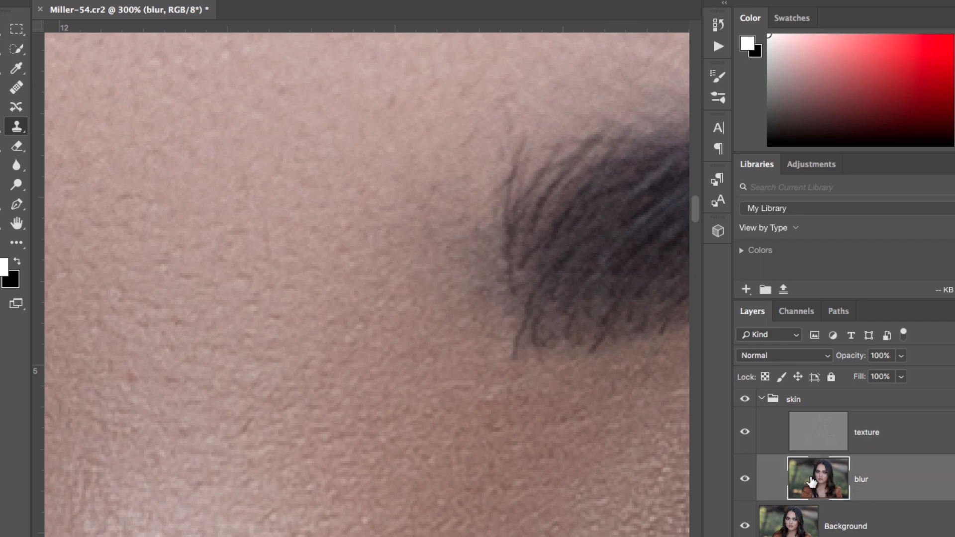
pyautogui.press('w')
pyautogui.moveTo(452, 172)
pyautogui.mouseDown()
pyautogui.moveTo(507, 384)
pyautogui.moveTo(370, 286)
pyautogui.moveTo(371, 188)
pyautogui.mouseUp()
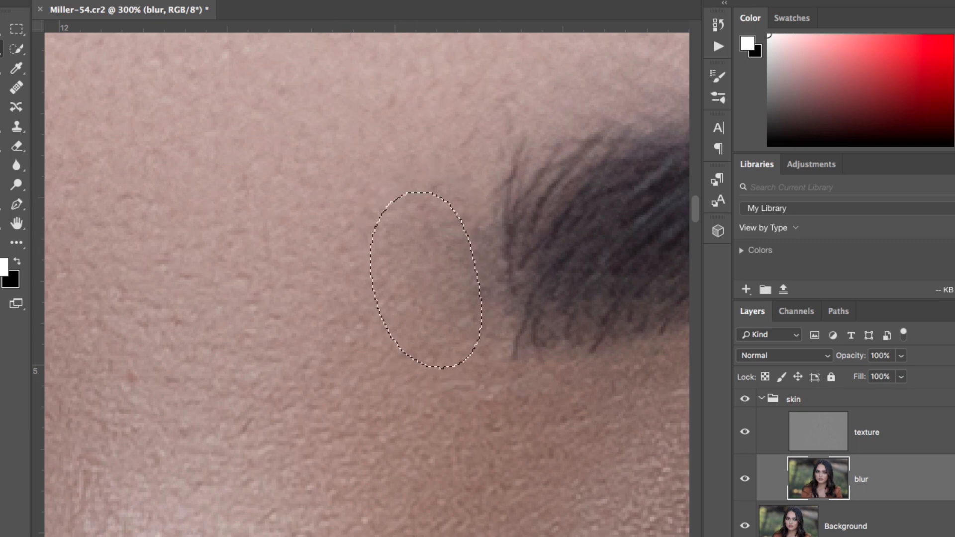
pyautogui.click(312, 1)
pyautogui.moveTo(356, 120)
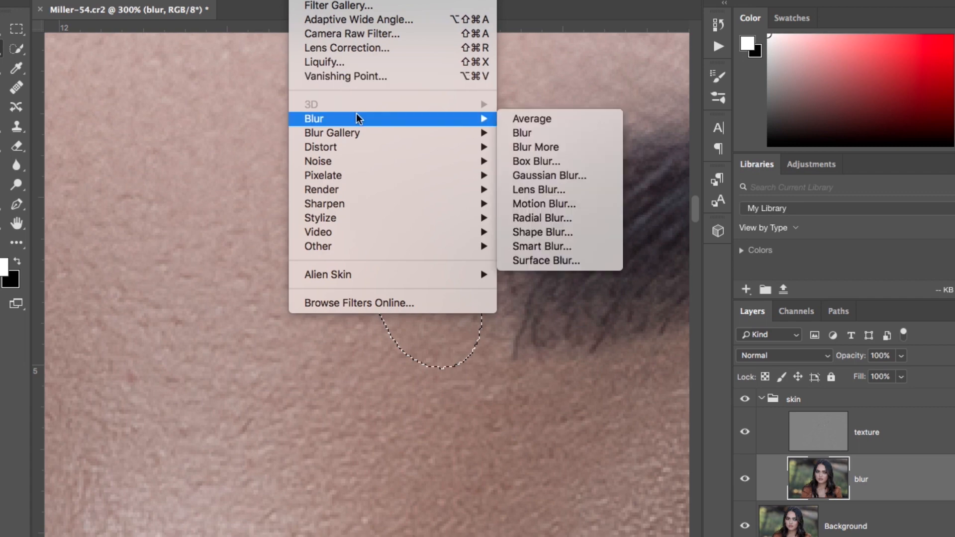
pyautogui.click(539, 175)
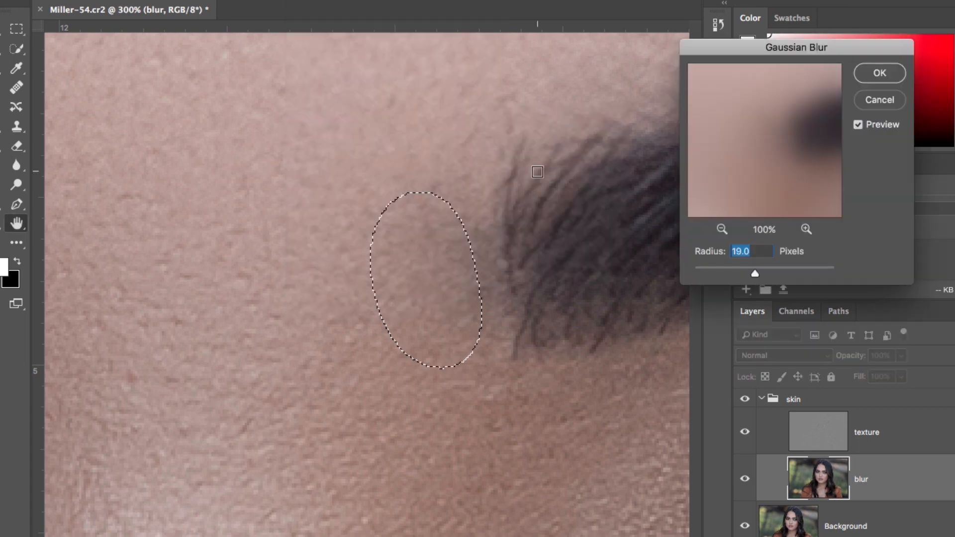
pyautogui.moveTo(754, 269); pyautogui.dragTo(772, 271)
pyautogui.click(867, 80)
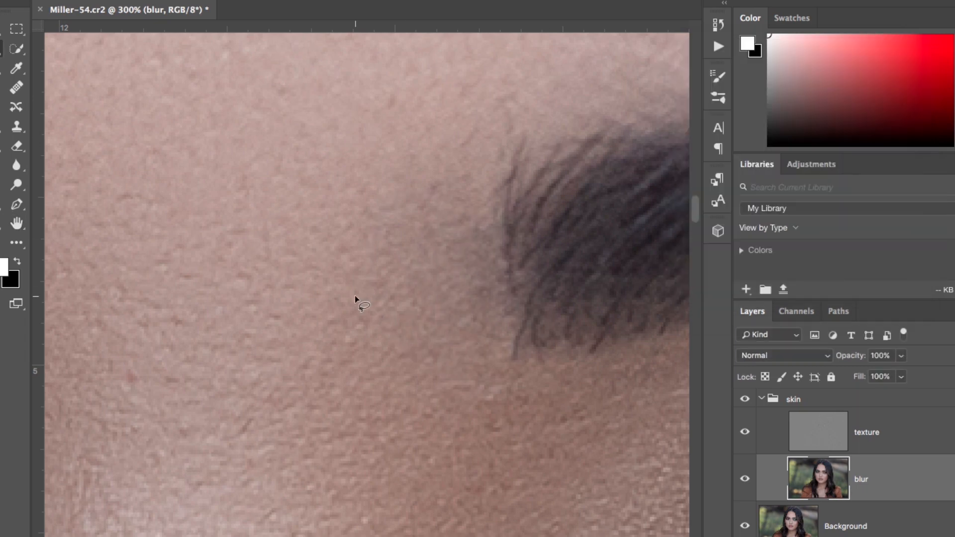
# Check the retouched brows, eyes, nose and mouth area at 33.3% and 66.7% zoom
pyautogui.hotkey('ctrl', '-')
pyautogui.hotkey('ctrl', '-')
pyautogui.hotkey('ctrl', '-')
pyautogui.hotkey('ctrl', '-')
pyautogui.hotkey('ctrl', '-')
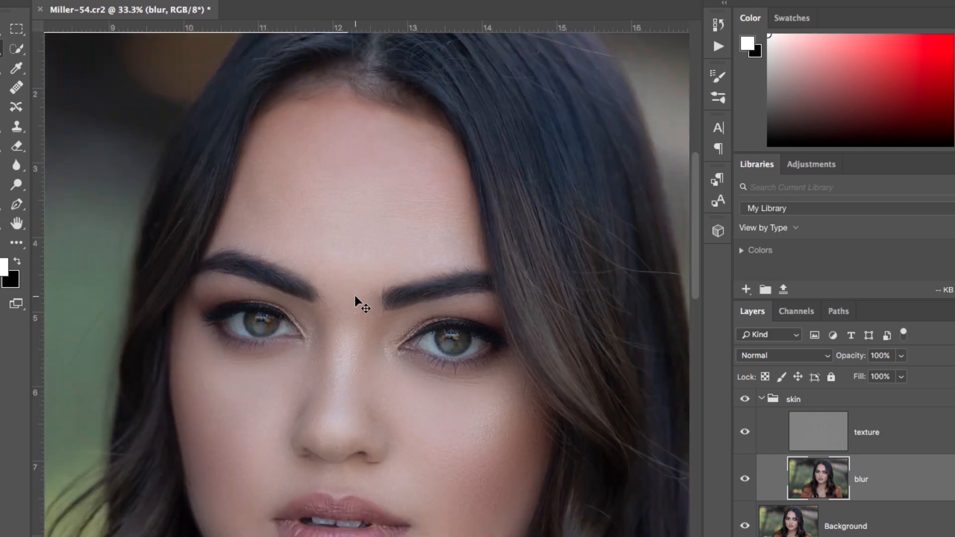
pyautogui.hotkey('ctrl', '+')
pyautogui.hotkey('ctrl', '+')
pyautogui.hotkey('ctrl', '+')
pyautogui.hotkey('ctrl', '-')
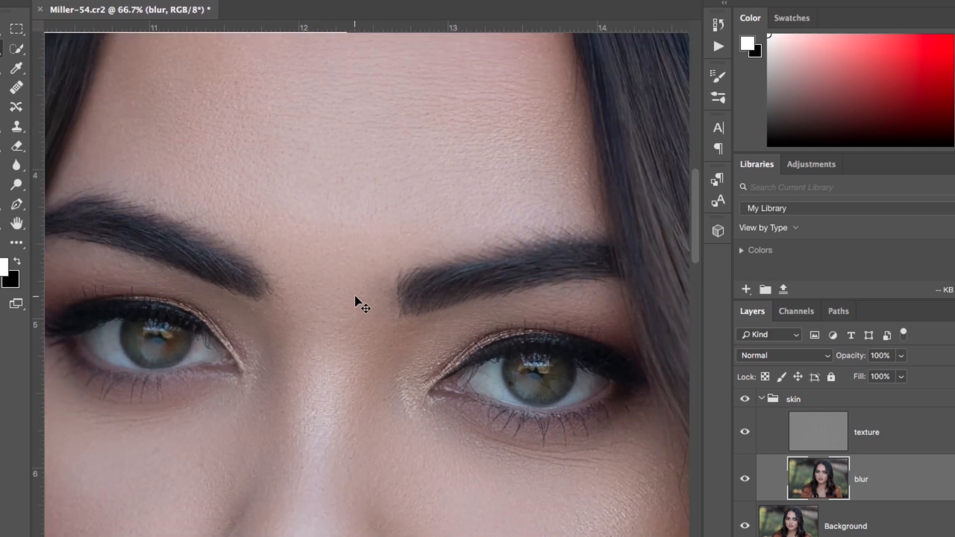
pyautogui.hotkey('ctrl', '+')
pyautogui.hotkey('ctrl', '-')
pyautogui.scroll(4, 354, 295)
pyautogui.scroll(-8, 355, 295)
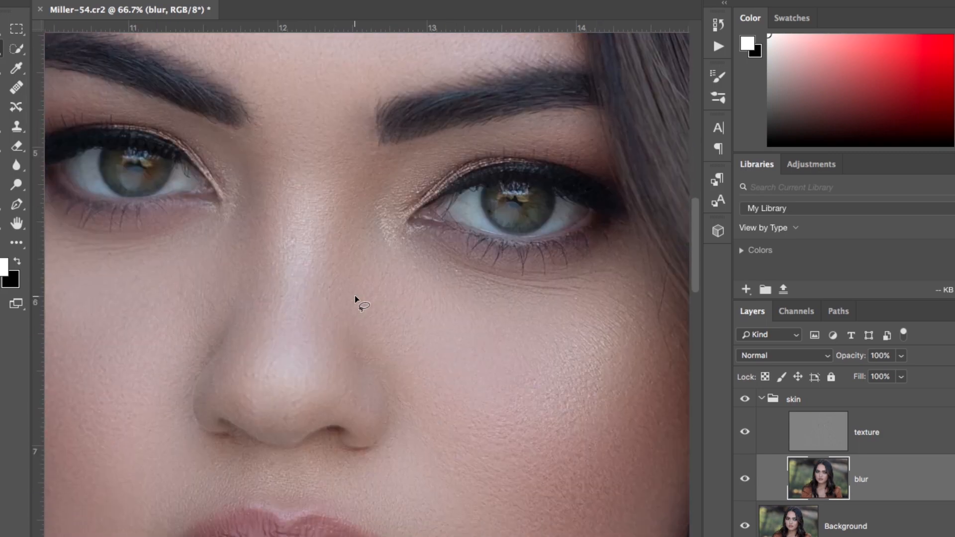
pyautogui.scroll(-5, 354, 296)
pyautogui.hscroll(-3, 354, 296)
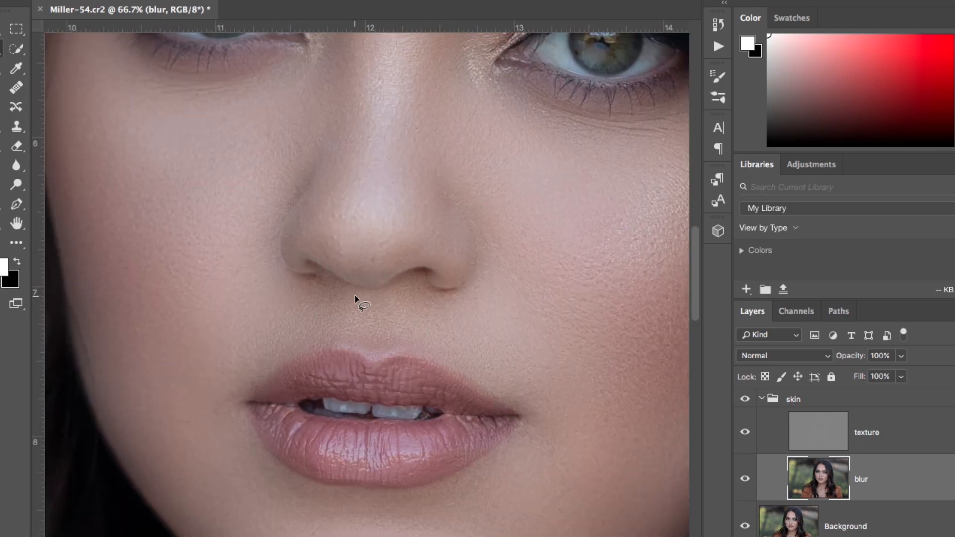
# Clone smooth skin over the pores and bright specks on the nose tip's highlight, working on the texture layer at 200% zoom
pyautogui.scroll(1, 354, 296)
pyautogui.hotkey('ctrl', '+')
pyautogui.hotkey('ctrl', '+')
pyautogui.scroll(3, 354, 294)
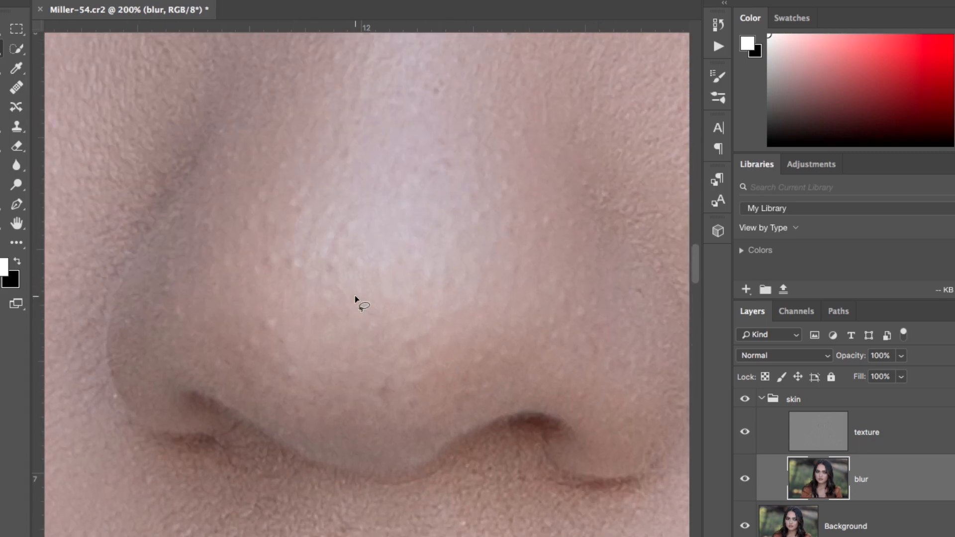
pyautogui.click(824, 429)
pyautogui.press('s')
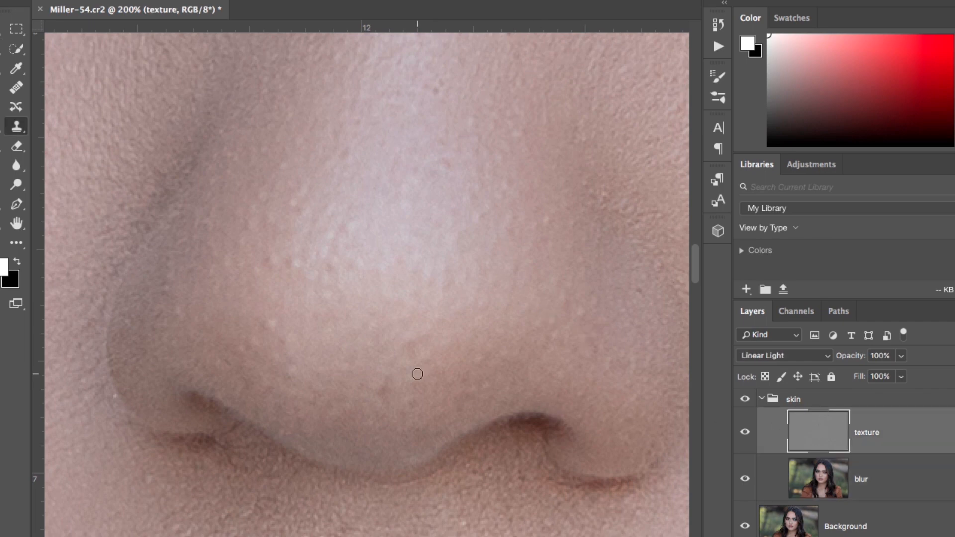
pyautogui.click(293, 331)
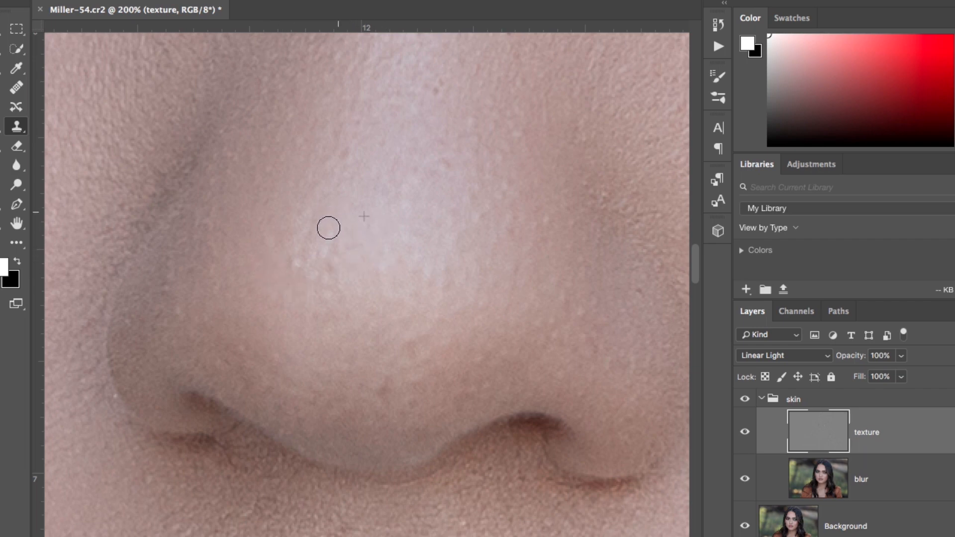
pyautogui.keyDown('alt'); pyautogui.click(341, 255); pyautogui.keyUp('alt')
pyautogui.moveTo(323, 236)
pyautogui.mouseDown()
pyautogui.moveTo(303, 251)
pyautogui.moveTo(310, 281)
pyautogui.mouseUp()
pyautogui.scroll(3, 335, 219)
pyautogui.hscroll(2, 335, 220)
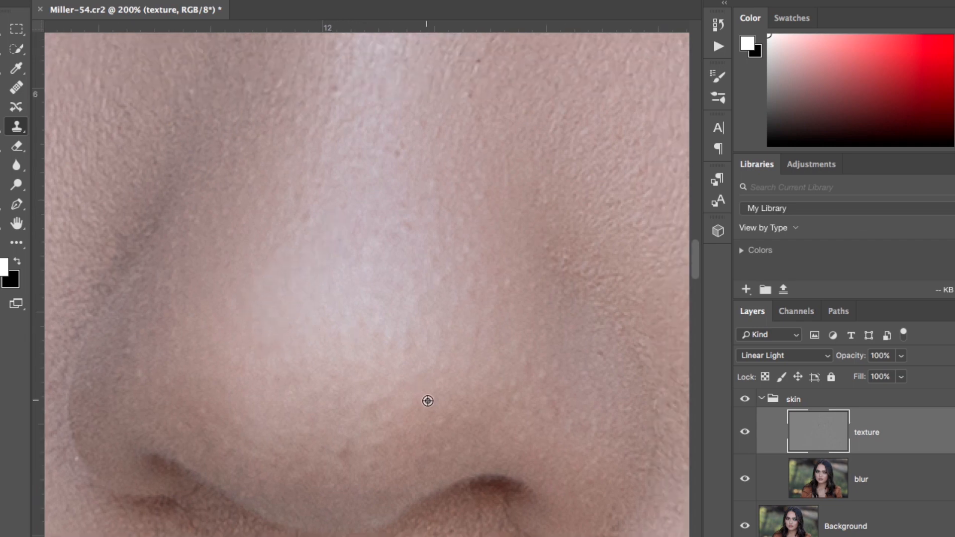
# Clone out the pores on the lower nose tip and the small bumps above and beside the nostril
pyautogui.click(394, 412)
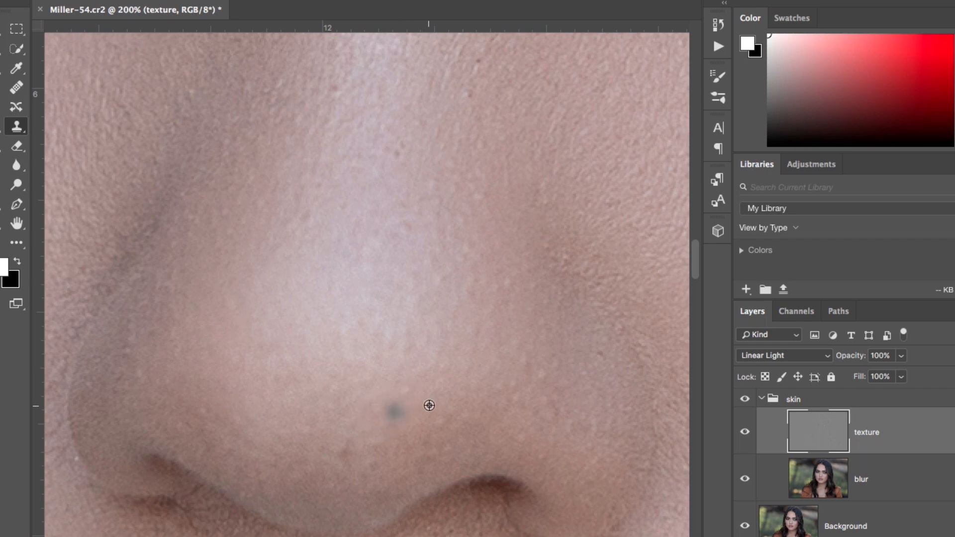
pyautogui.keyDown('alt'); pyautogui.click(429, 405); pyautogui.keyUp('alt')
pyautogui.click(408, 395)
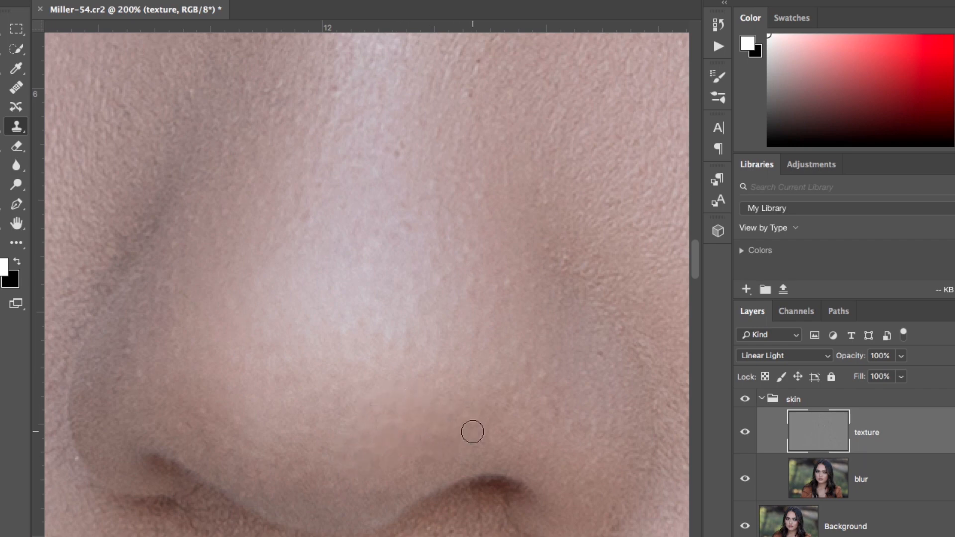
pyautogui.click(490, 366)
pyautogui.click(502, 381)
pyautogui.click(518, 396)
pyautogui.click(538, 377)
pyautogui.click(541, 331)
pyautogui.click(506, 274)
# Clone clean skin over the dark pores along the side of the nose bridge on the texture layer, working up from the tip
pyautogui.scroll(3, 523, 273)
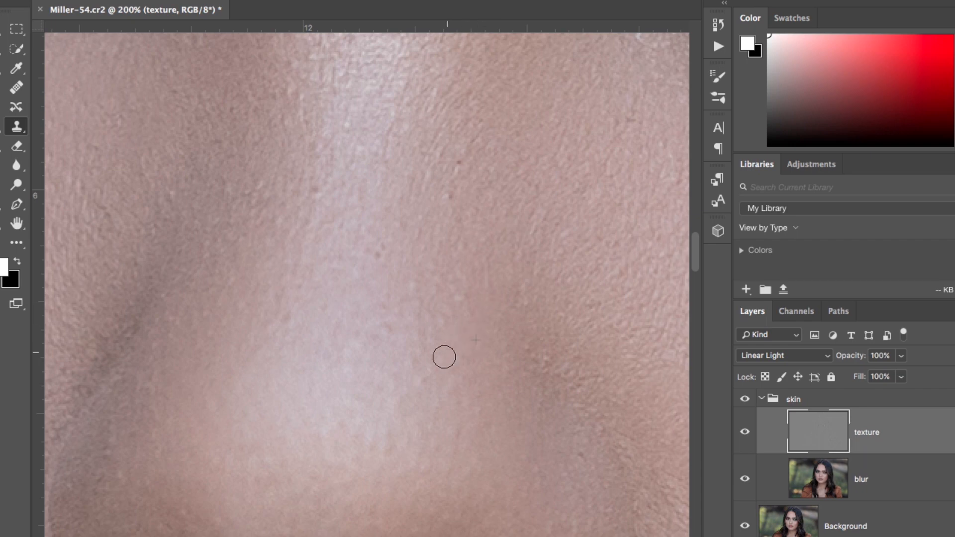
pyautogui.moveTo(444, 356)
pyautogui.mouseDown()
pyautogui.moveTo(449, 319)
pyautogui.moveTo(467, 292)
pyautogui.mouseUp()
pyautogui.keyDown('alt'); pyautogui.click(425, 248); pyautogui.keyUp('alt')
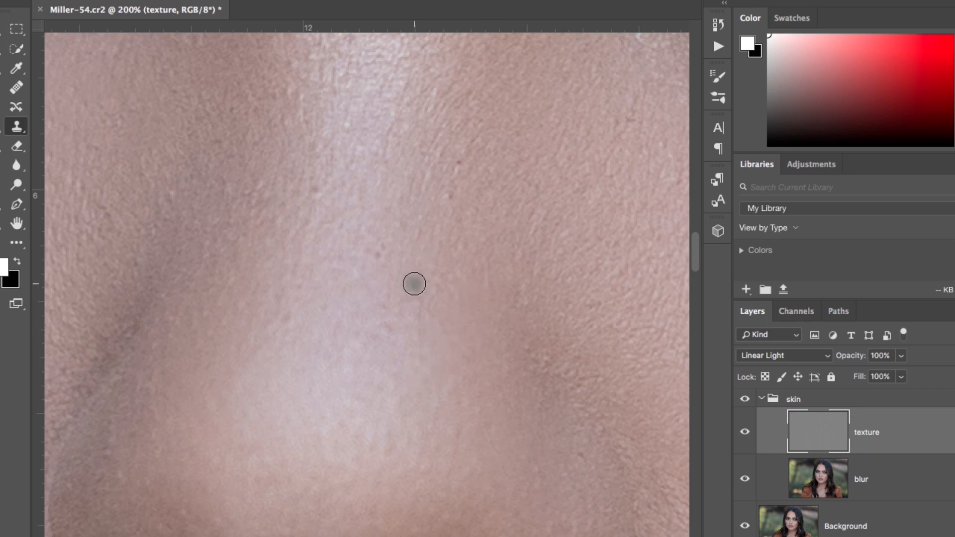
pyautogui.click(462, 229)
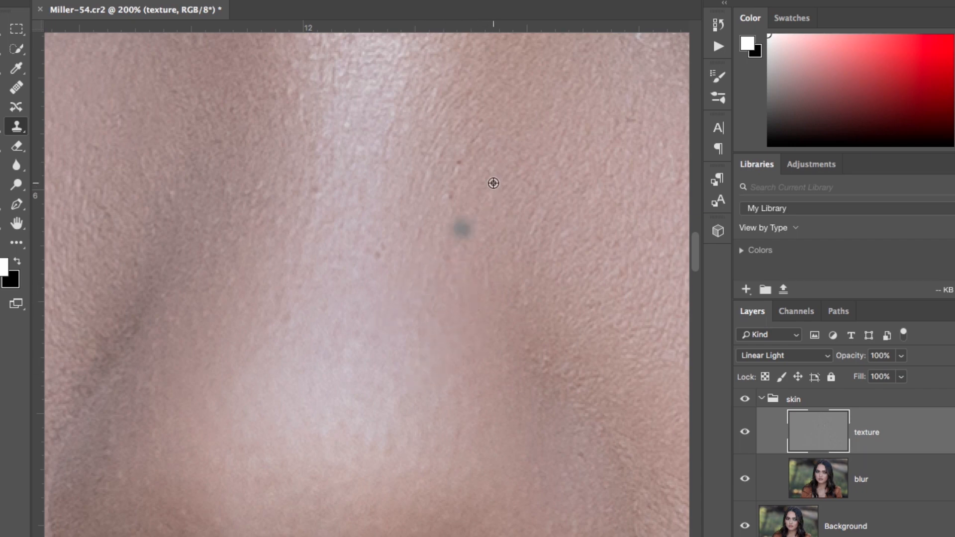
pyautogui.keyDown('alt'); pyautogui.click(493, 184); pyautogui.keyUp('alt')
pyautogui.moveTo(461, 187); pyautogui.dragTo(460, 166)
# Clone out the remaining pores in and beside the highlight just above the nose tip
pyautogui.hscroll(-5, 485, 192)
pyautogui.scroll(2, 485, 192)
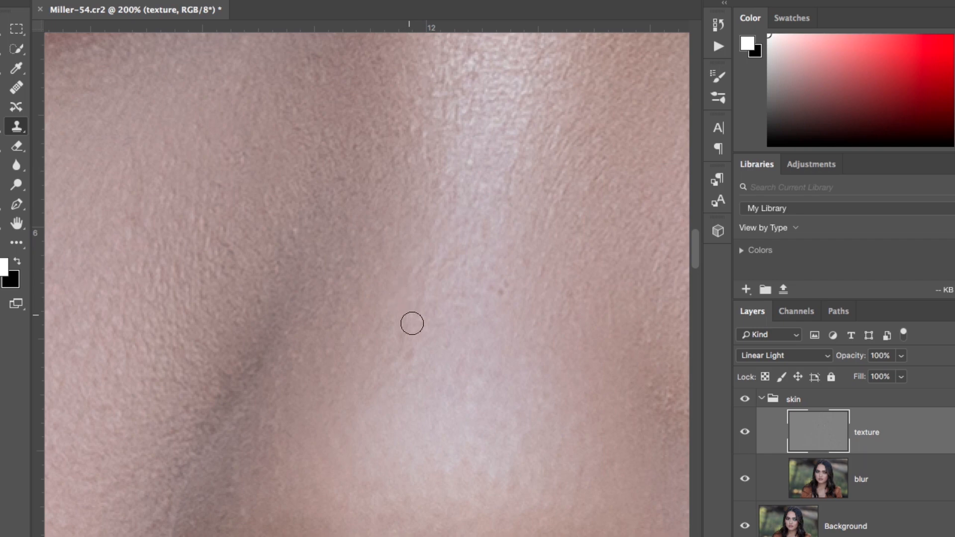
pyautogui.moveTo(412, 323); pyautogui.dragTo(425, 312)
pyautogui.scroll(-6, 482, 305)
pyautogui.hscroll(-3, 483, 305)
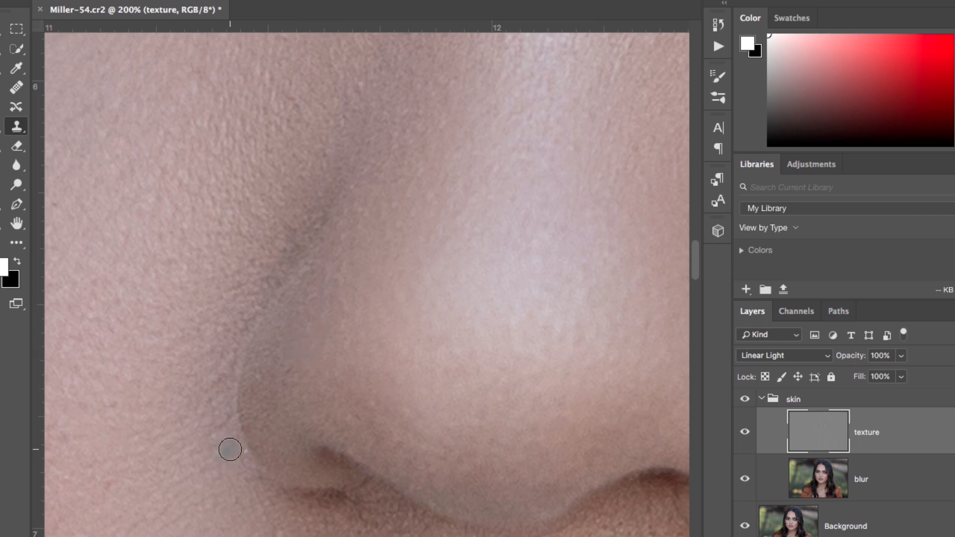
# Clone smooth texture over the small bumps on the nose wing above the nostril
pyautogui.hscroll(10, 230, 450)
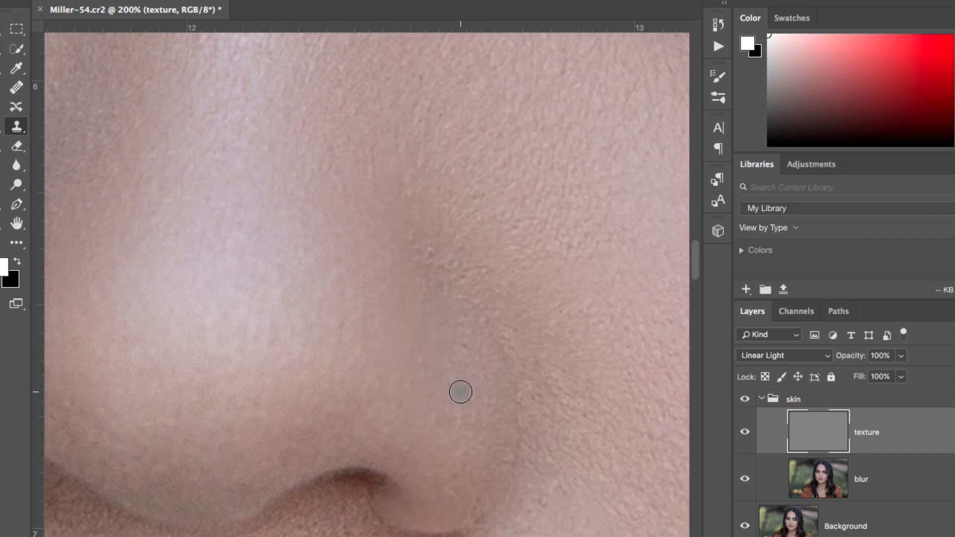
pyautogui.click(435, 343)
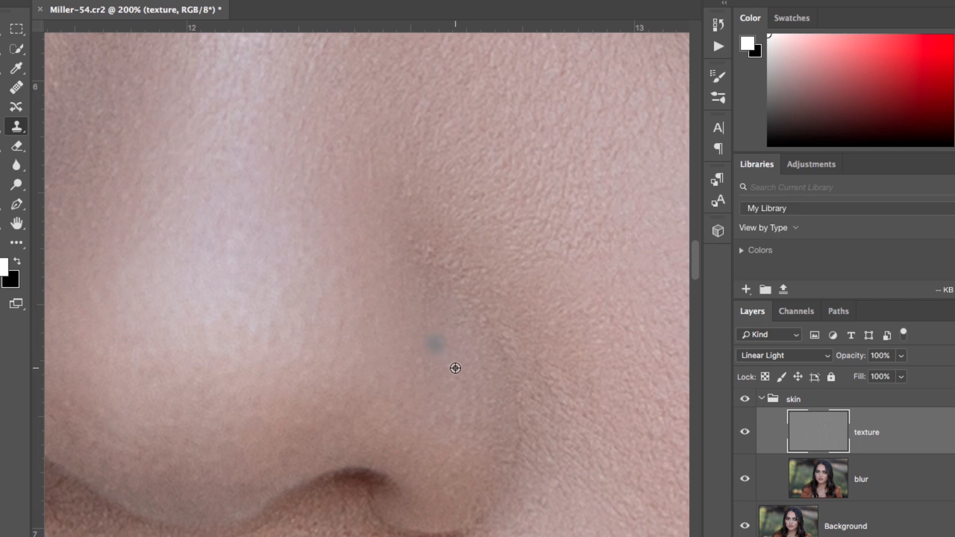
pyautogui.click(470, 364)
# Try to clone out the pale flakes on the lower lip near the corner of the mouth
pyautogui.scroll(-10, 568, 327)
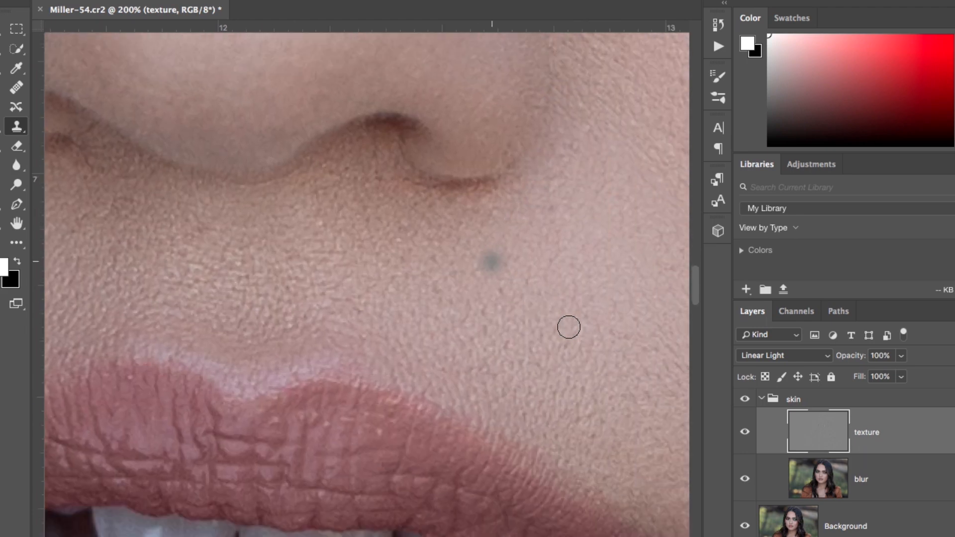
pyautogui.hscroll(-7, 569, 327)
pyautogui.scroll(-7, 569, 327)
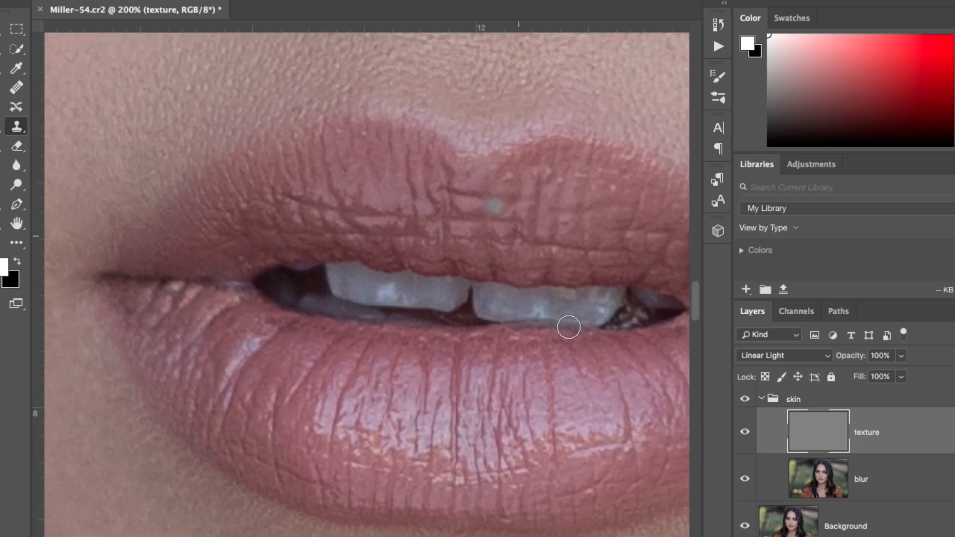
pyautogui.hscroll(6, 569, 327)
pyautogui.scroll(-1, 569, 327)
pyautogui.scroll(3, 569, 327)
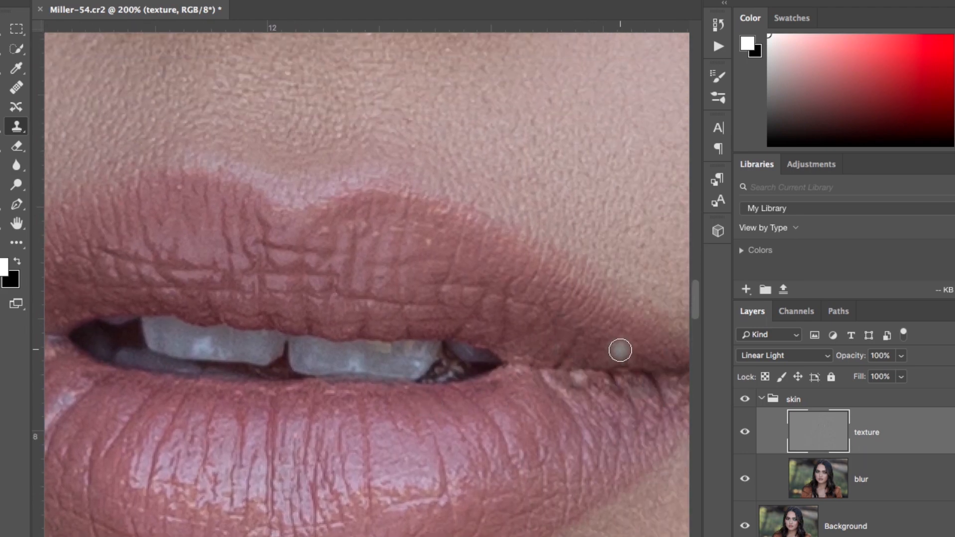
pyautogui.hscroll(2, 628, 395)
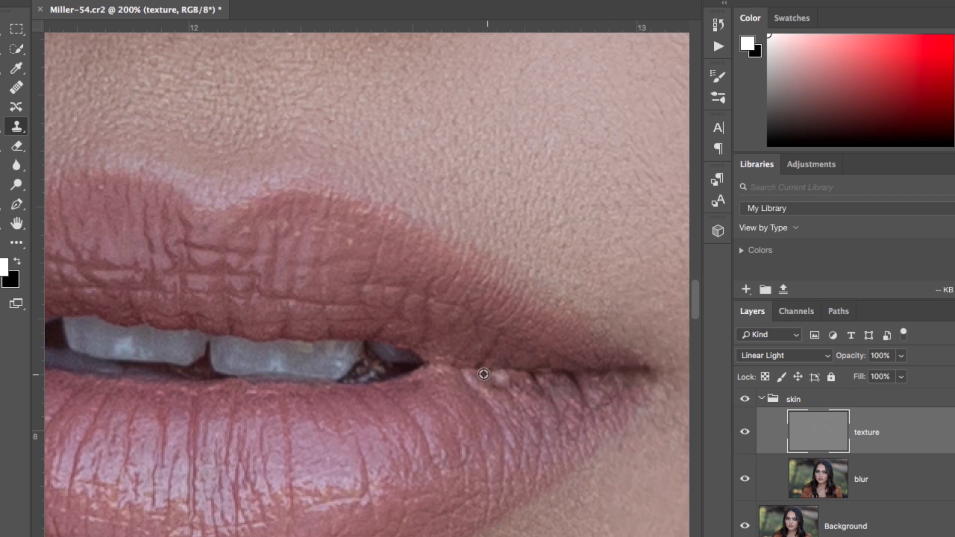
pyautogui.click(495, 389)
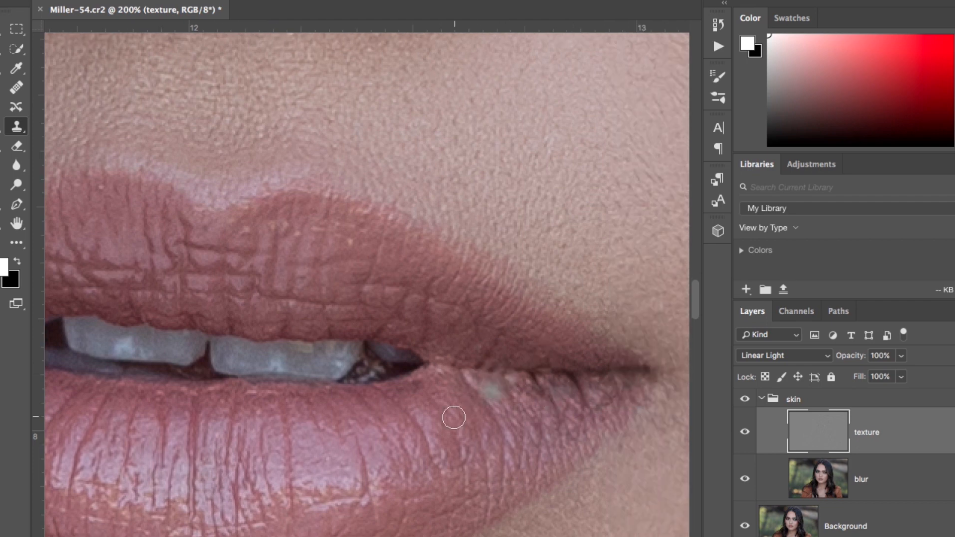
pyautogui.hotkey('ctrl', 'z')
# Clone clean skin over the fine marks on the side of the chin below the mouth corner
pyautogui.hscroll(5, 547, 408)
pyautogui.scroll(-4, 547, 409)
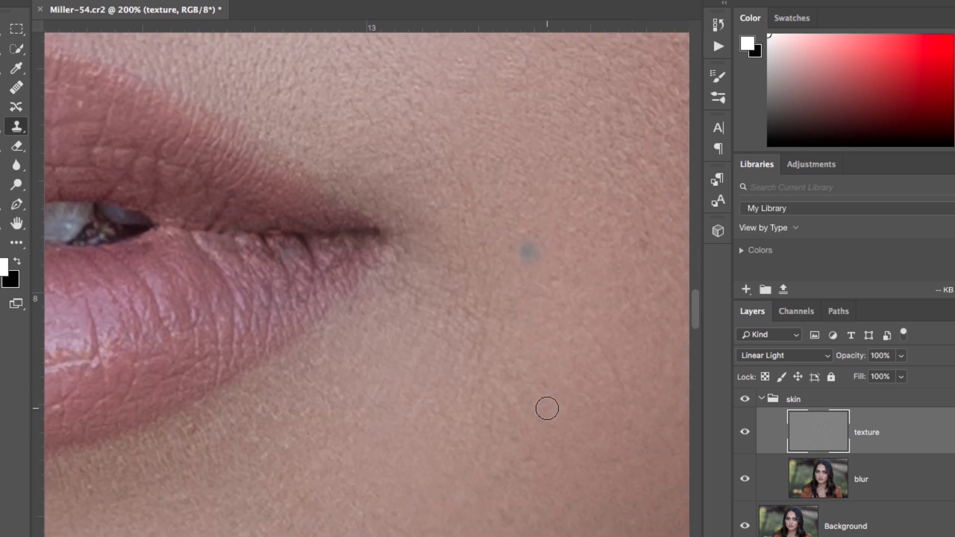
pyautogui.scroll(-6, 548, 408)
pyautogui.hscroll(-3, 547, 409)
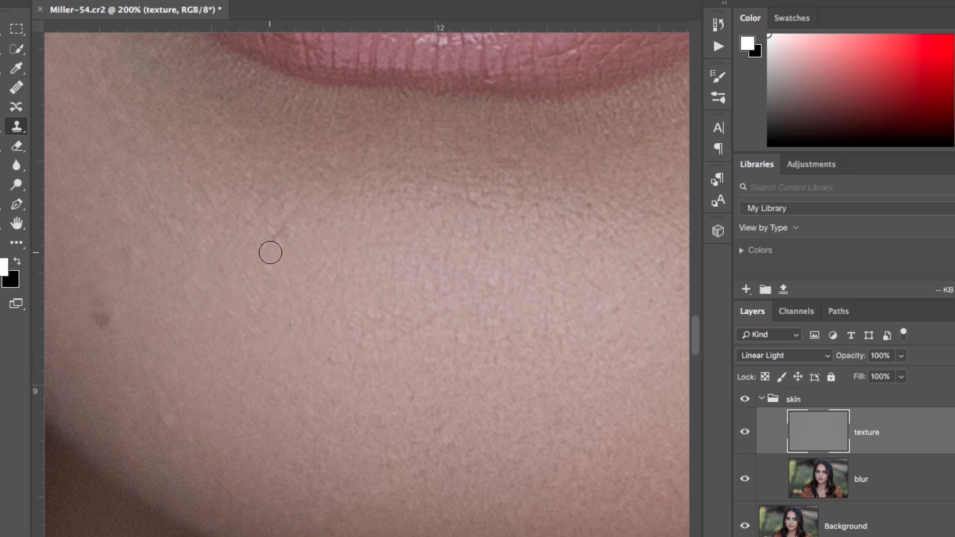
pyautogui.moveTo(270, 252)
pyautogui.mouseDown()
pyautogui.moveTo(278, 229)
pyautogui.moveTo(291, 234)
pyautogui.mouseUp()
pyautogui.keyDown('alt'); pyautogui.click(262, 352); pyautogui.keyUp('alt')
pyautogui.scroll(3, 238, 361)
pyautogui.hscroll(-5, 239, 361)
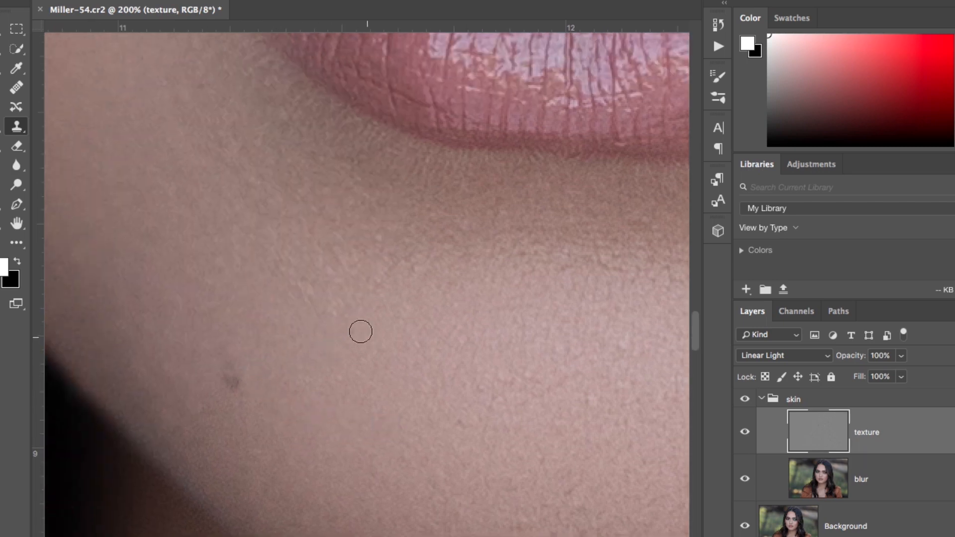
pyautogui.hscroll(3, 431, 367)
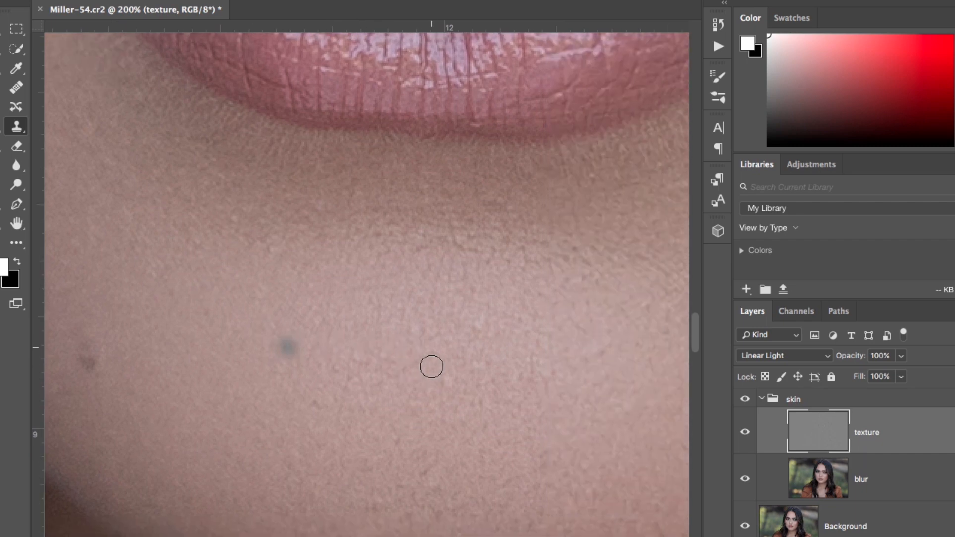
# Clone even skin texture over the pores in the centre of the chin below the lower lip
pyautogui.scroll(-2, 431, 367)
pyautogui.hscroll(2, 465, 364)
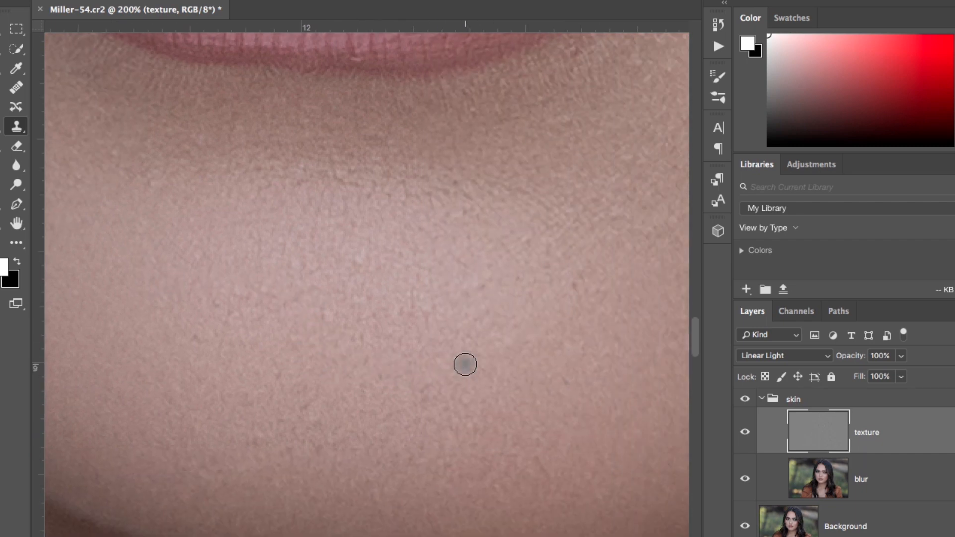
pyautogui.keyDown('alt'); pyautogui.click(373, 344); pyautogui.keyUp('alt')
pyautogui.click(361, 305)
pyautogui.click(333, 309)
pyautogui.click(344, 284)
pyautogui.click(362, 258)
pyautogui.click(293, 277)
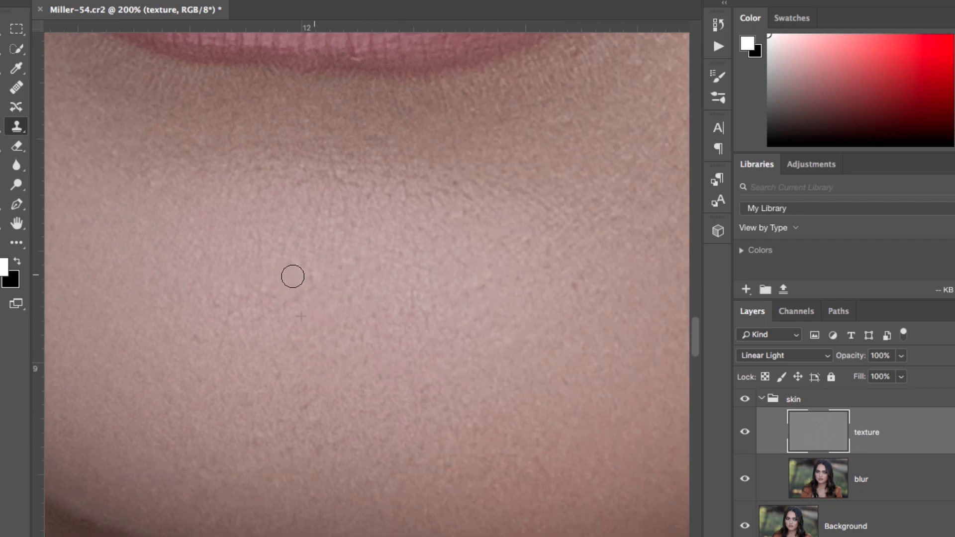
# Clone out the pores and dark specks from the middle of the chin toward its far side and the jaw
pyautogui.keyDown('alt'); pyautogui.click(396, 341); pyautogui.keyUp('alt')
pyautogui.click(406, 313)
pyautogui.click(472, 297)
pyautogui.click(488, 294)
pyautogui.click(509, 326)
pyautogui.scroll(2, 510, 327)
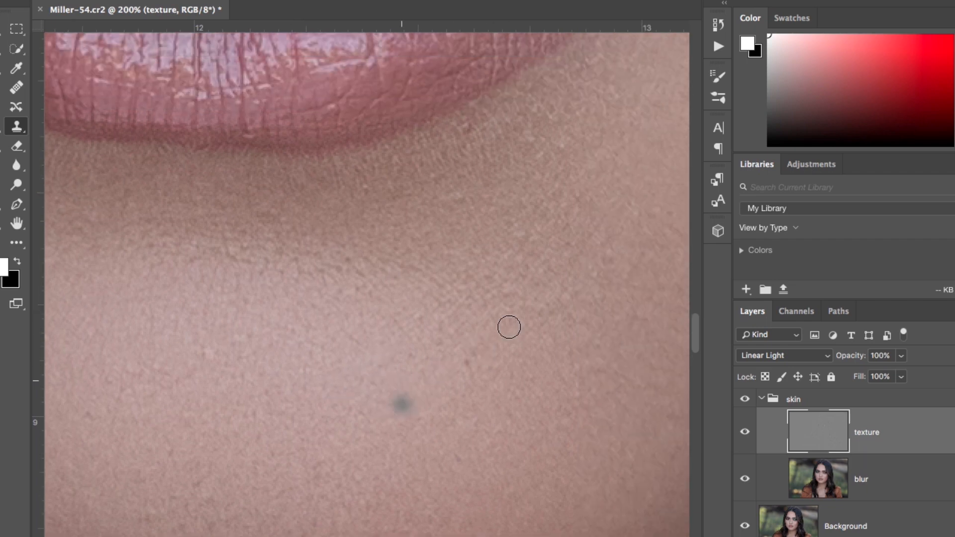
pyautogui.scroll(-4, 509, 327)
pyautogui.hscroll(3, 509, 326)
pyautogui.hscroll(4, 509, 327)
pyautogui.scroll(-1, 509, 327)
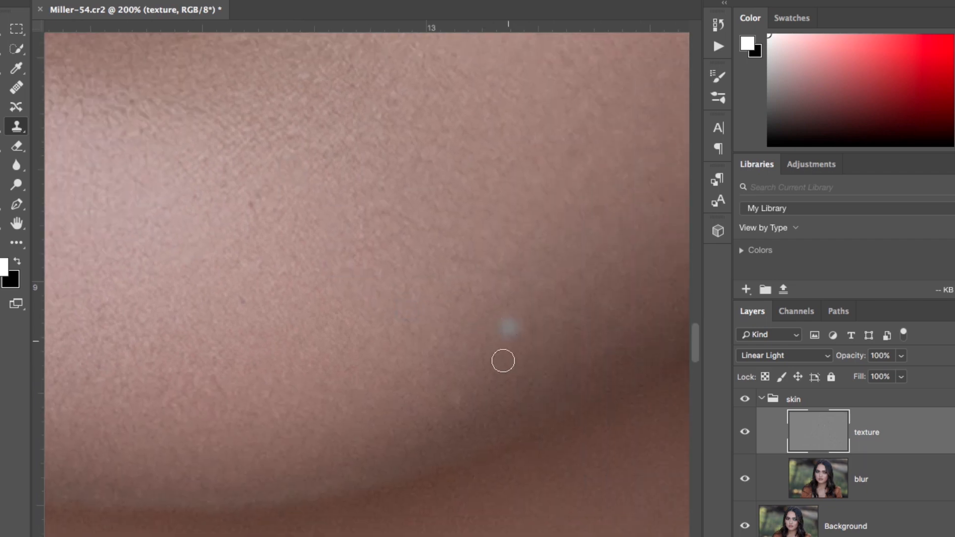
pyautogui.scroll(2, 473, 319)
pyautogui.hscroll(-2, 473, 318)
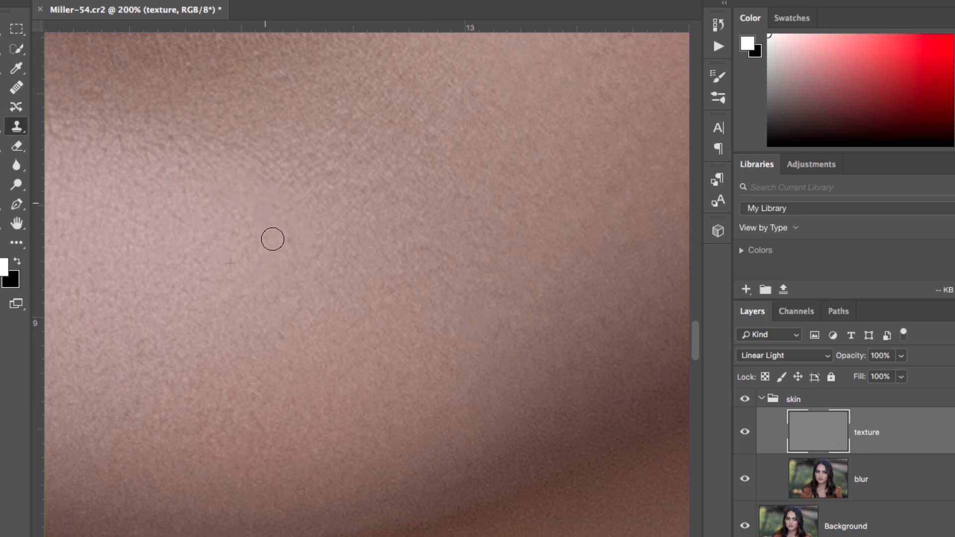
# Examine both cheeks, the nostril edge and the skin below the eye for remaining texture flaws
pyautogui.scroll(12, 271, 236)
pyautogui.hscroll(8, 270, 237)
pyautogui.hscroll(8, 271, 239)
pyautogui.scroll(3, 272, 238)
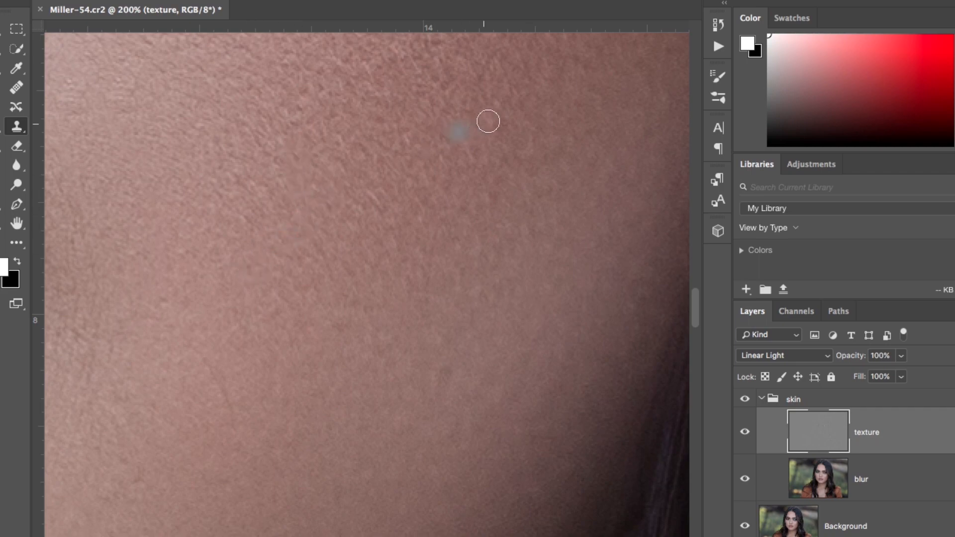
pyautogui.hscroll(-20, 393, 163)
pyautogui.scroll(10, 393, 163)
pyautogui.hscroll(-6, 393, 164)
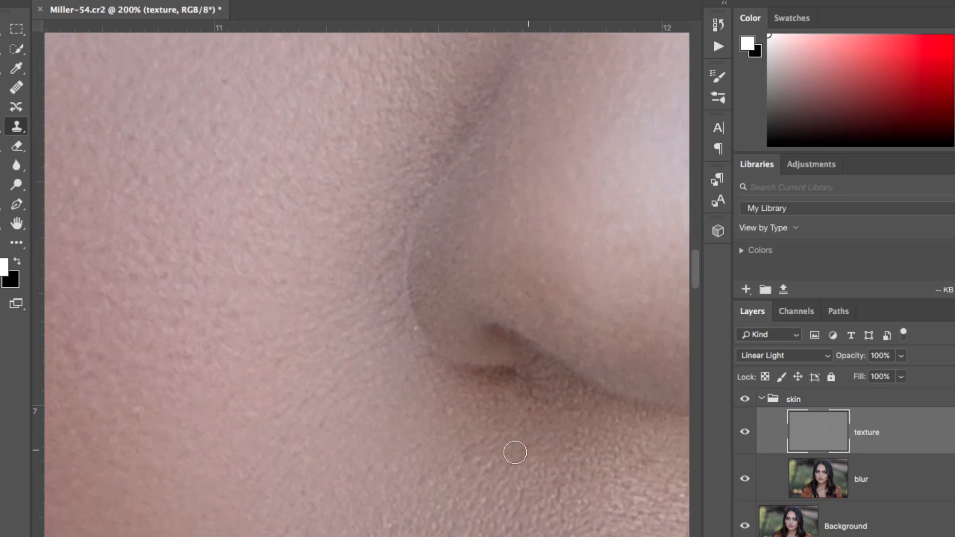
pyautogui.scroll(8, 340, 384)
pyautogui.hscroll(-5, 340, 384)
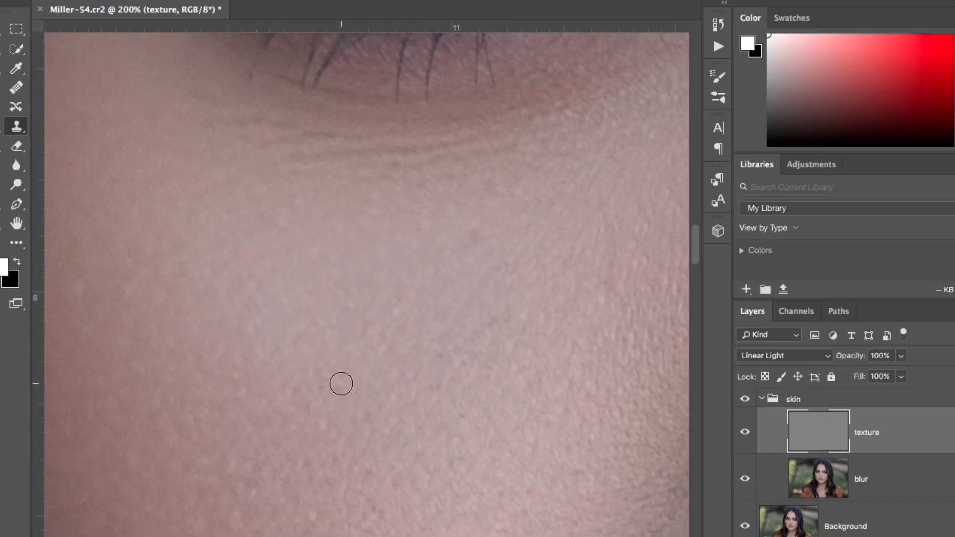
pyautogui.scroll(-10, 341, 384)
pyautogui.hscroll(-4, 341, 383)
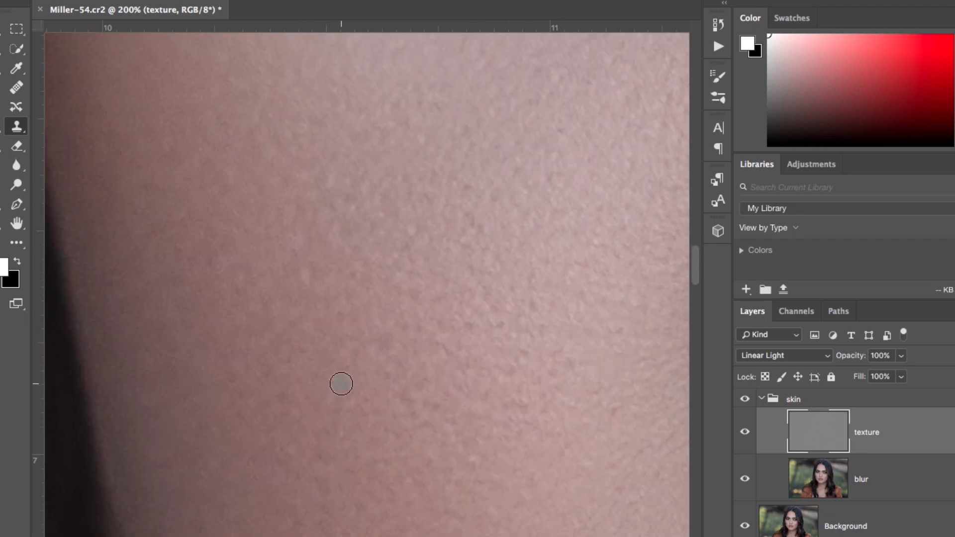
# Clone clean texture over the light bumps and rough spots on the outer cheek beside the dark hair edge
pyautogui.scroll(-2, 341, 384)
pyautogui.keyDown('alt'); pyautogui.click(328, 292); pyautogui.keyUp('alt')
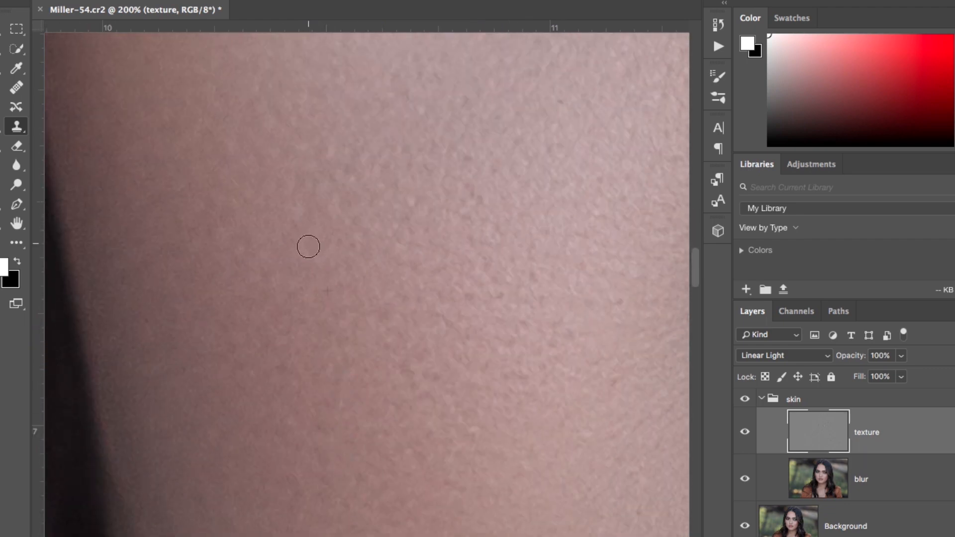
pyautogui.keyDown('alt'); pyautogui.click(274, 319); pyautogui.keyUp('alt')
pyautogui.scroll(-8, 350, 316)
pyautogui.hscroll(1, 350, 317)
pyautogui.keyDown('alt'); pyautogui.click(335, 355); pyautogui.keyUp('alt')
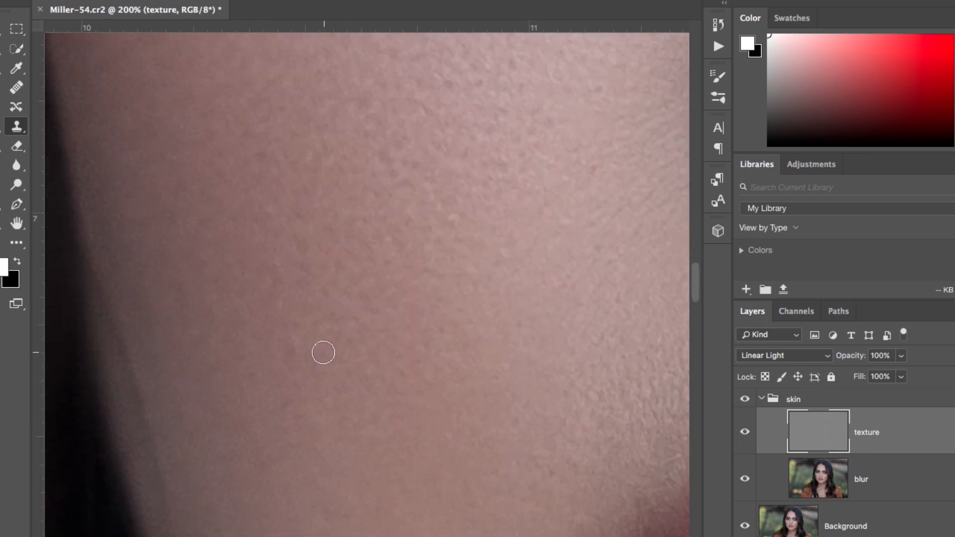
pyautogui.moveTo(298, 337)
pyautogui.mouseDown()
pyautogui.moveTo(275, 286)
pyautogui.moveTo(273, 193)
pyautogui.mouseUp()
pyautogui.keyDown('alt'); pyautogui.click(365, 314); pyautogui.keyUp('alt')
# Inspect the skin around both eyes, the inner brows and the nose bridge for leftover blemishes
pyautogui.scroll(15, 337, 423)
pyautogui.hscroll(10, 337, 423)
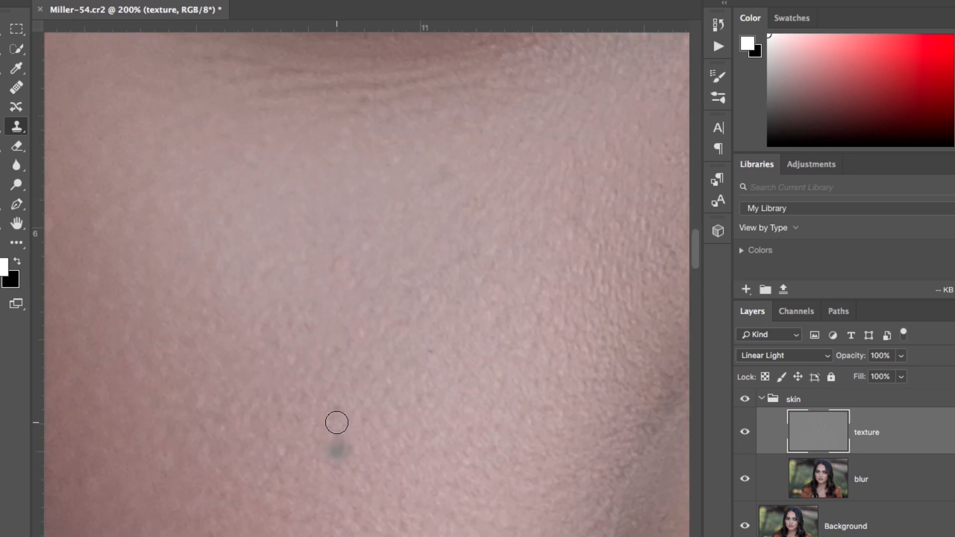
pyautogui.scroll(15, 337, 423)
pyautogui.hscroll(-10, 337, 423)
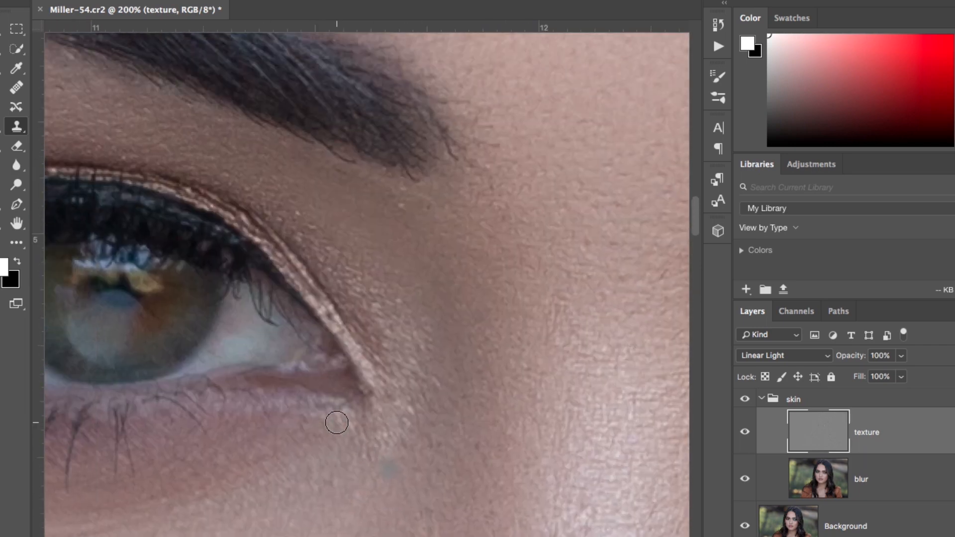
pyautogui.scroll(-4, 337, 423)
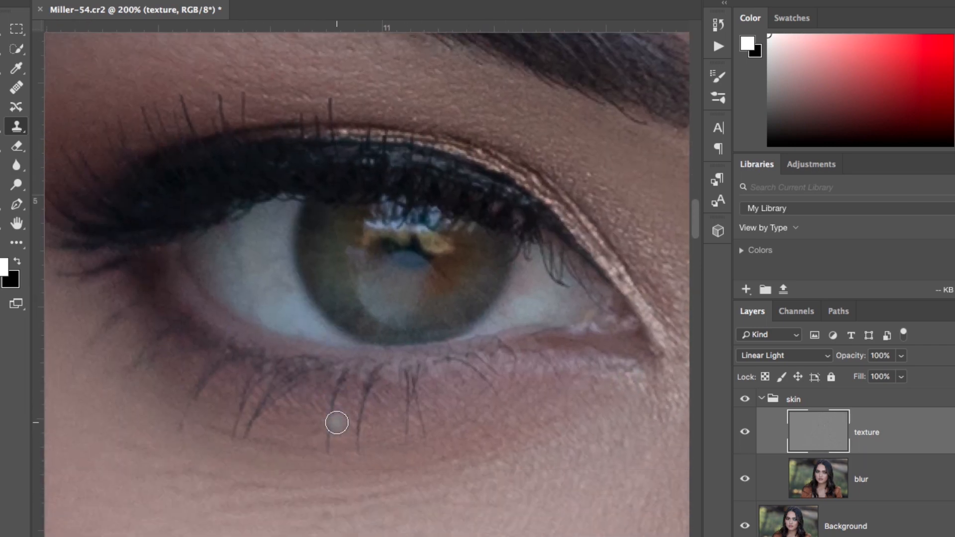
pyautogui.hscroll(20, 337, 423)
pyautogui.scroll(7, 337, 423)
pyautogui.scroll(-8, 337, 423)
pyautogui.hscroll(15, 337, 423)
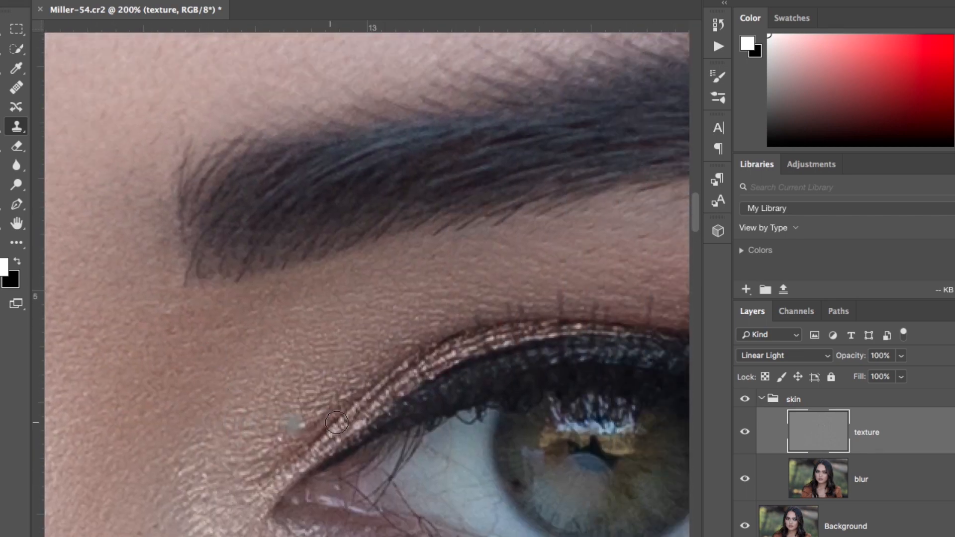
pyautogui.scroll(-8, 337, 423)
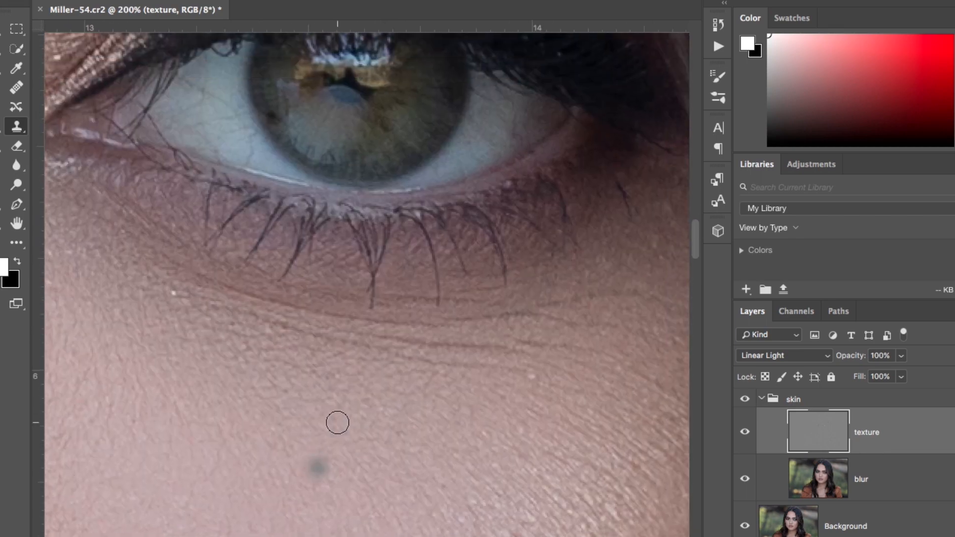
# Clone out the small bright bumps on the upper cheek below the outer under-eye creases
pyautogui.hscroll(5, 337, 423)
pyautogui.keyDown('alt'); pyautogui.click(461, 382); pyautogui.keyUp('alt')
pyautogui.click(435, 363)
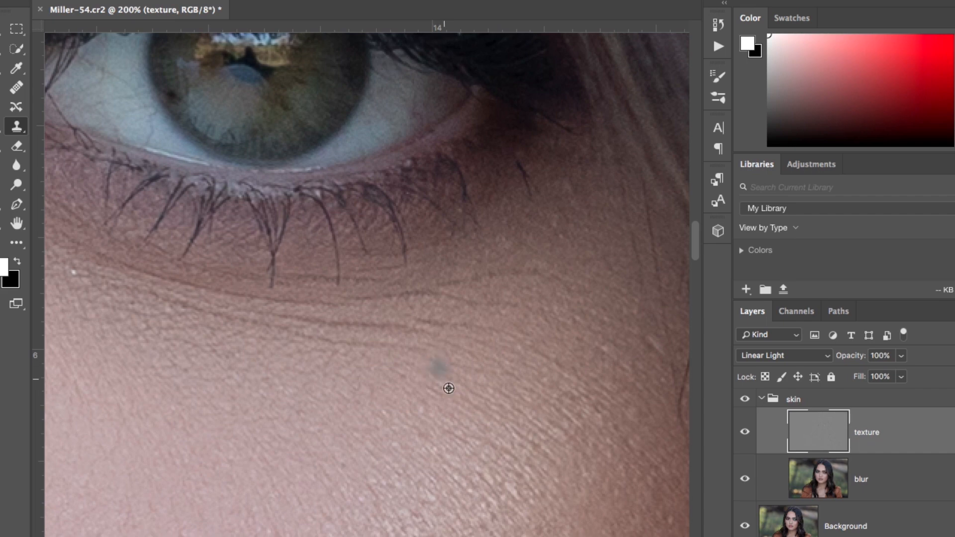
pyautogui.keyDown('alt'); pyautogui.click(458, 412); pyautogui.keyUp('alt')
pyautogui.click(428, 407)
# Examine the skin around the inner eye corner, cheek, nose base and upper lip for remaining texture flaws
pyautogui.scroll(2, 327, 409)
pyautogui.hscroll(-6, 326, 408)
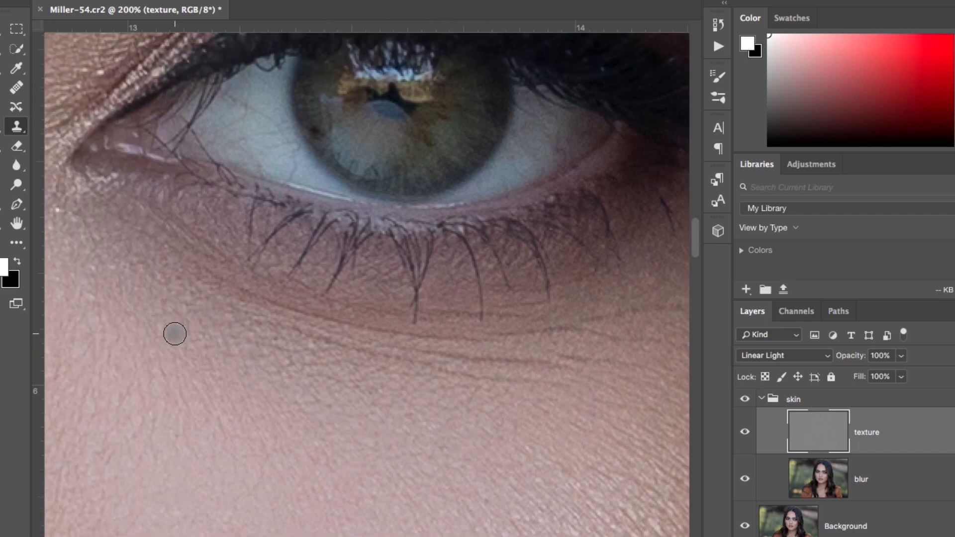
pyautogui.scroll(4, 175, 334)
pyautogui.hscroll(-6, 174, 334)
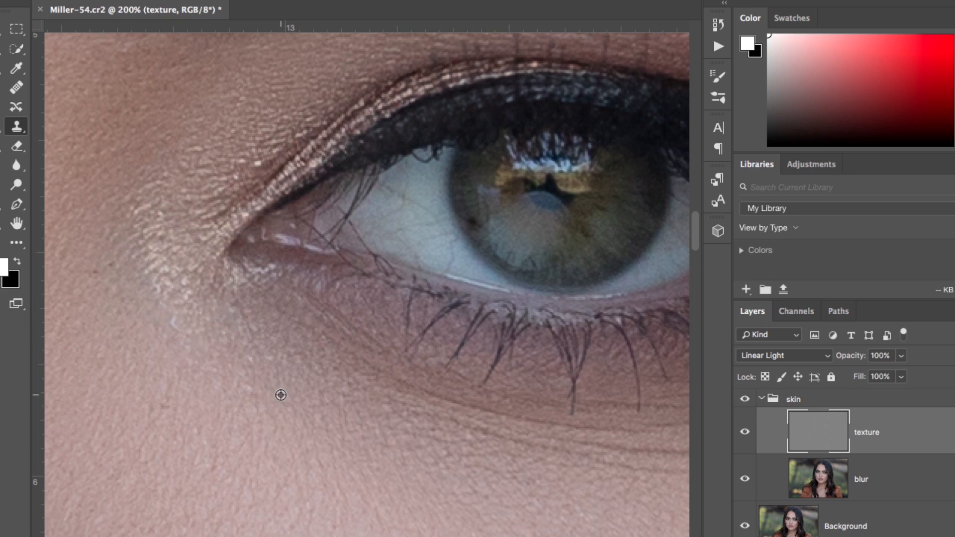
pyautogui.hscroll(2, 345, 415)
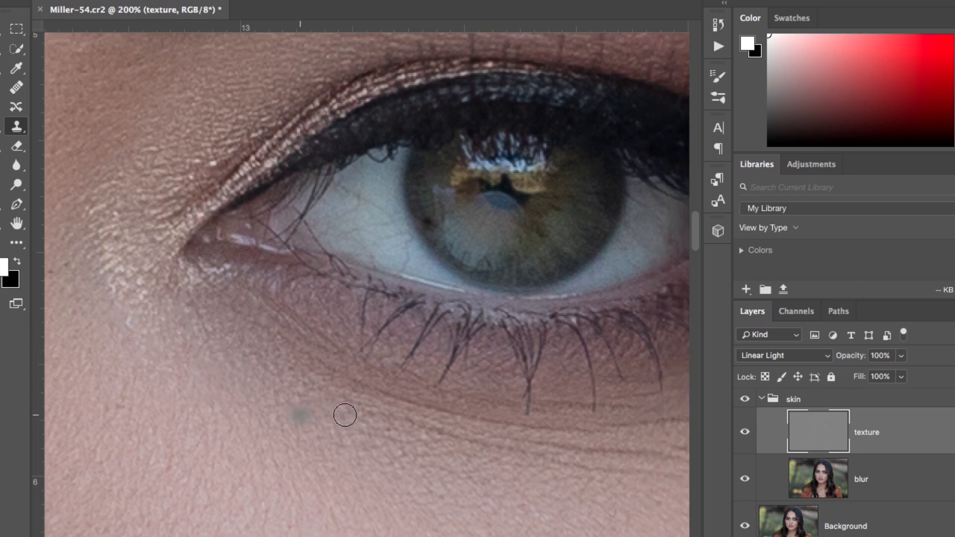
pyautogui.scroll(-15, 344, 415)
pyautogui.hscroll(15, 345, 415)
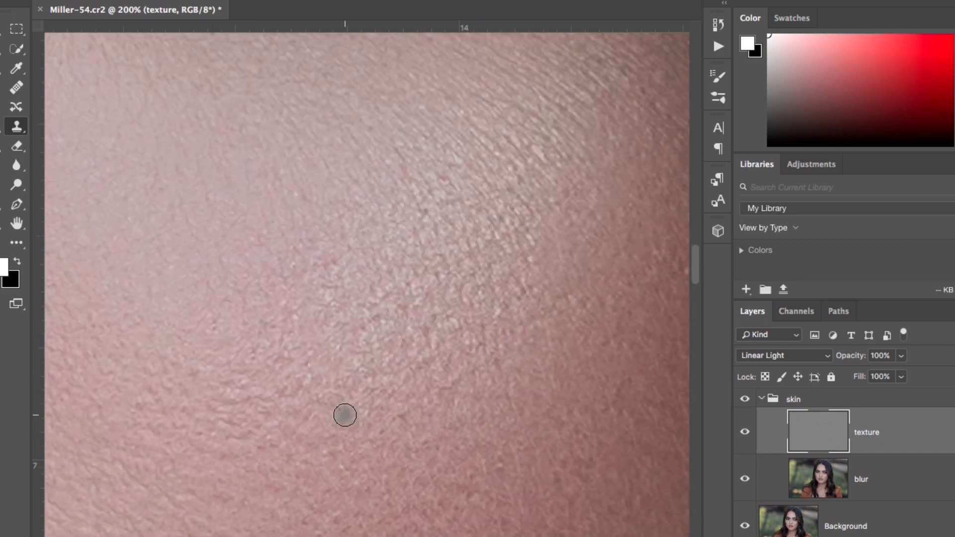
pyautogui.scroll(-9, 345, 415)
pyautogui.hscroll(-20, 345, 415)
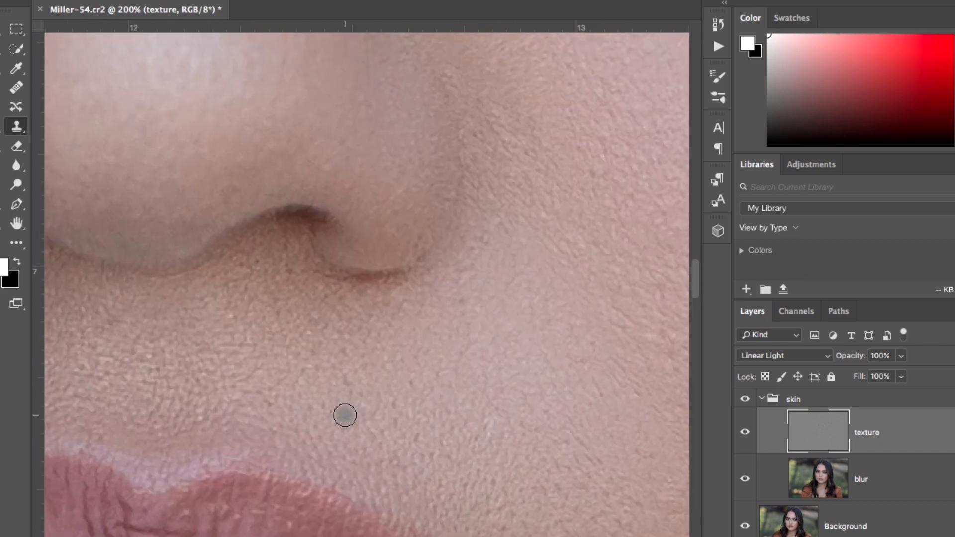
pyautogui.hscroll(6, 344, 415)
pyautogui.scroll(-6, 345, 415)
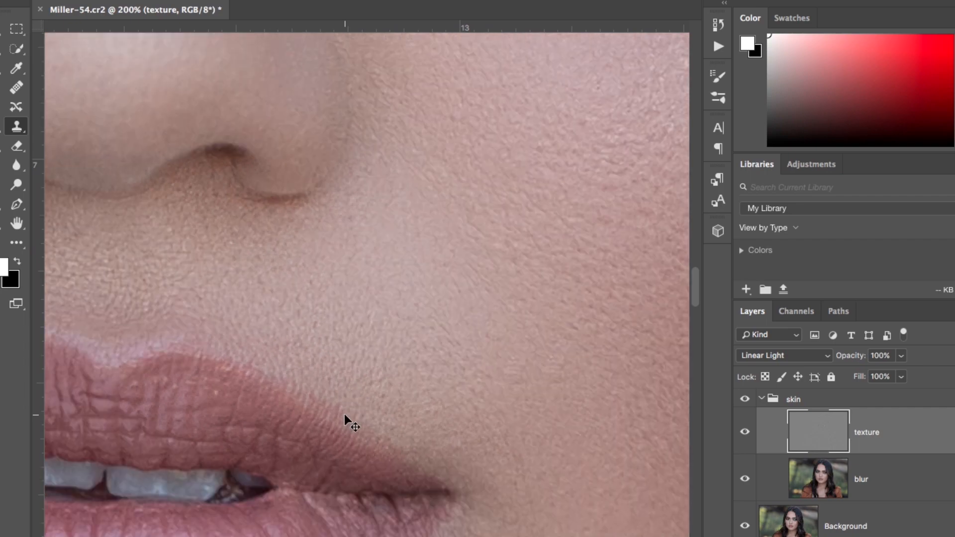
# Review the retouched skin across the whole face and forehead from a wider view
pyautogui.press('super+minus')
pyautogui.press('super+minus')
pyautogui.press('super+minus')
pyautogui.press('super+minus')
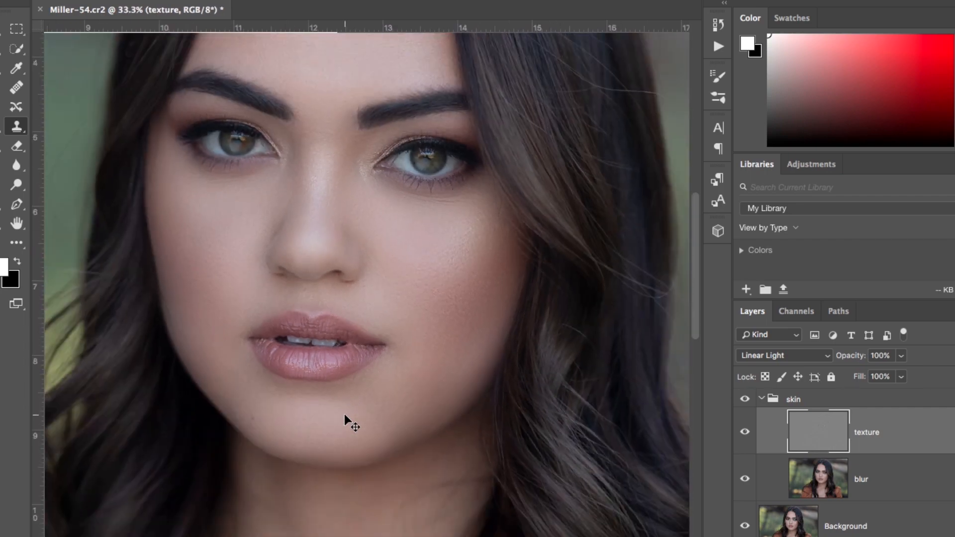
pyautogui.press('super+minus')
pyautogui.press('super+minus')
pyautogui.press('super+plus')
pyautogui.press('super+plus')
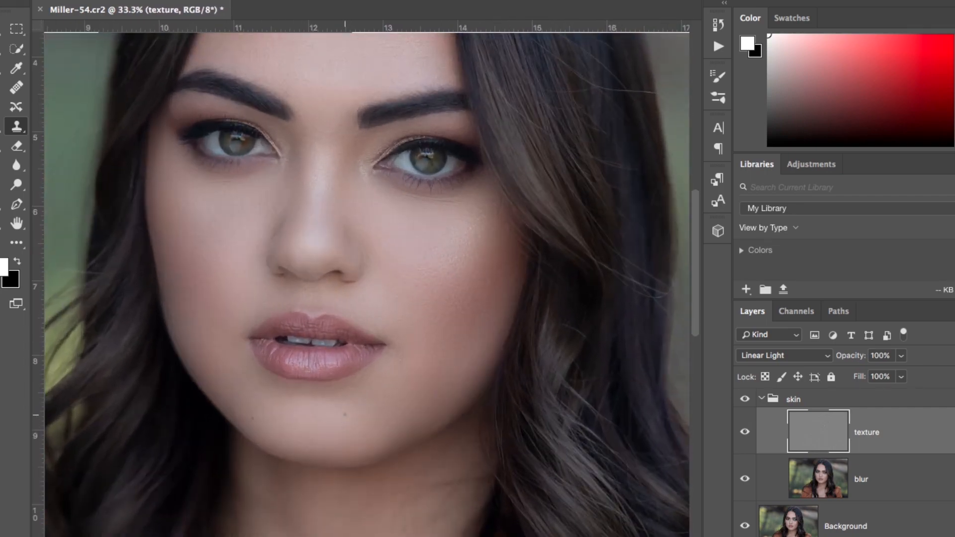
pyautogui.scroll(9, 344, 415)
pyautogui.hscroll(-3, 345, 415)
pyautogui.scroll(-2, 345, 415)
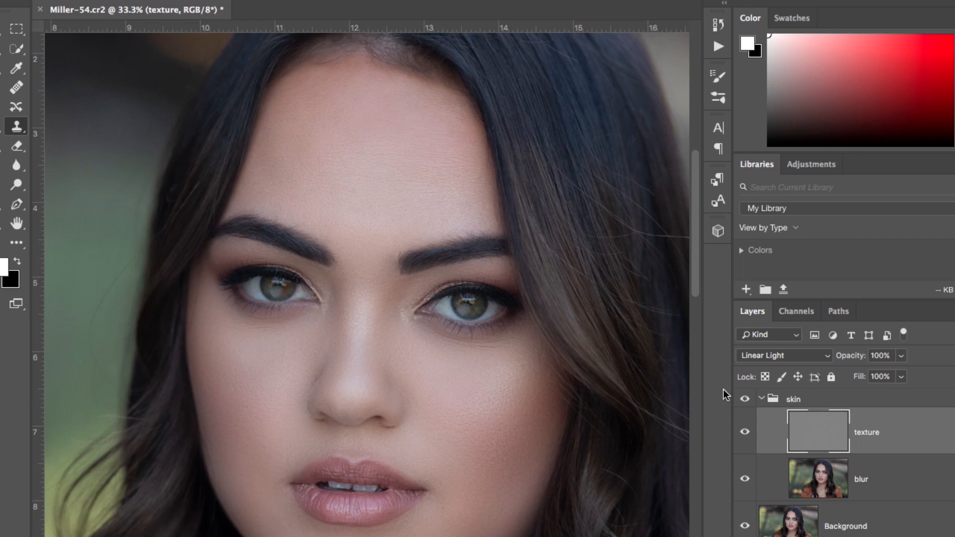
# Ungroup the skin group so that the texture and blur layers stand alone above the Background
pyautogui.click(824, 479)
pyautogui.click(761, 399)
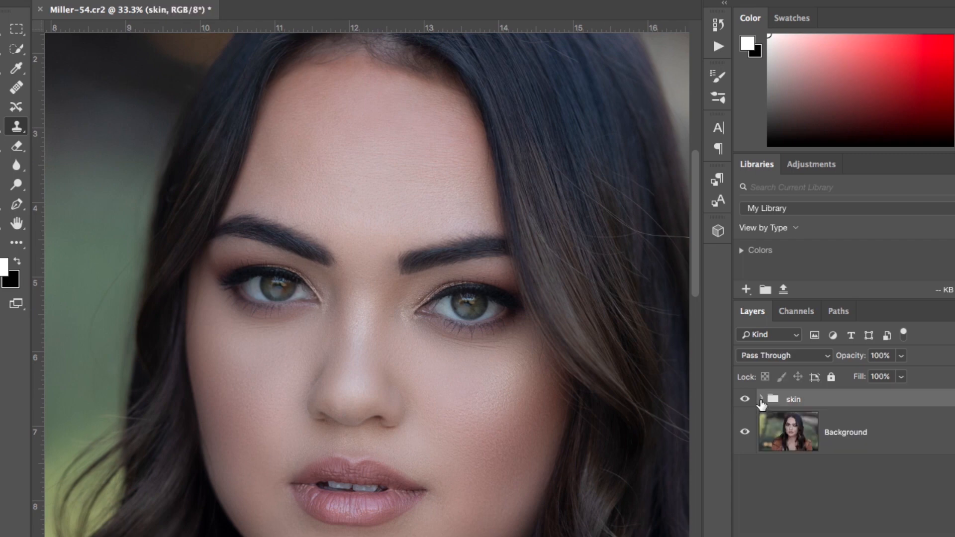
pyautogui.click(761, 399)
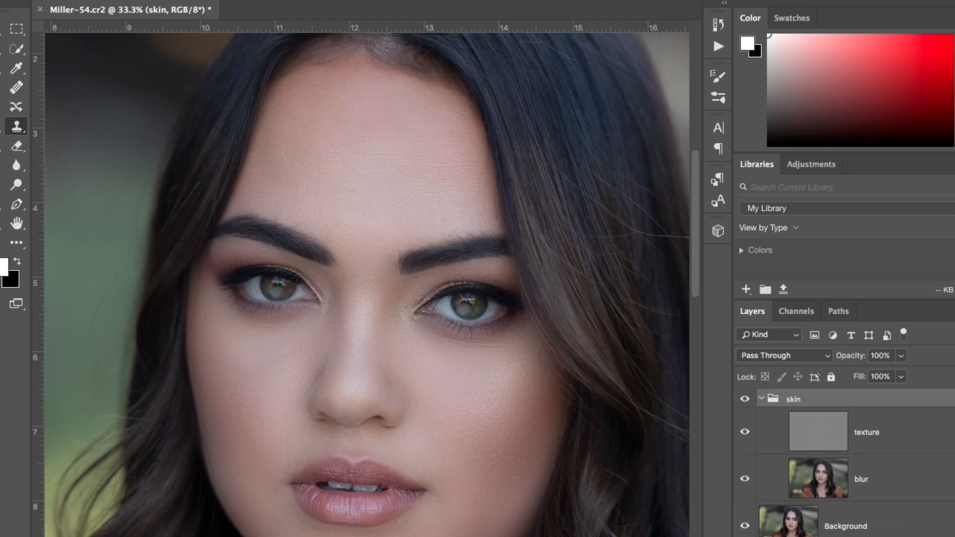
pyautogui.press('Delete')
pyautogui.hotkey('ctrl', 'z')
pyautogui.rightClick(822, 400)
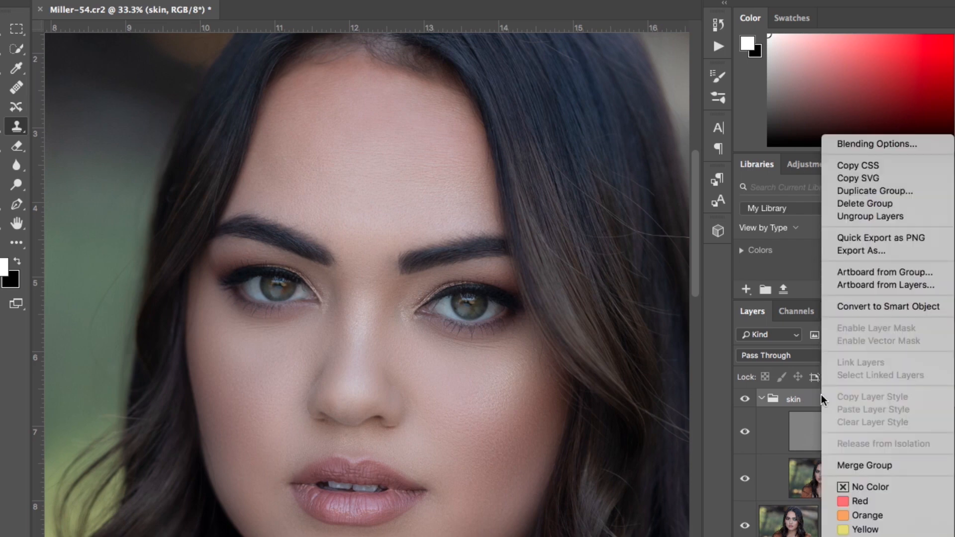
pyautogui.click(890, 218)
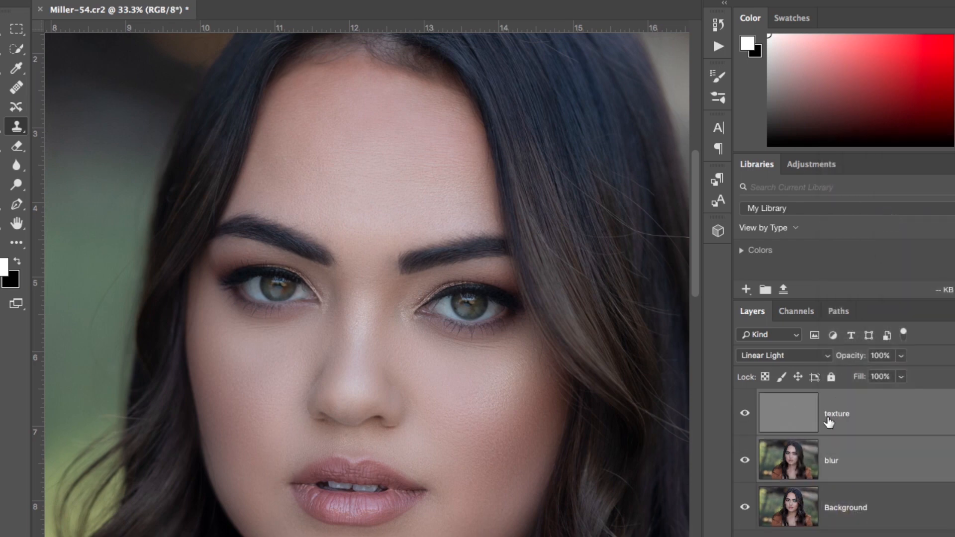
# Group the texture and blur layers together and name the group skin
pyautogui.click(796, 458)
pyautogui.click(795, 421)
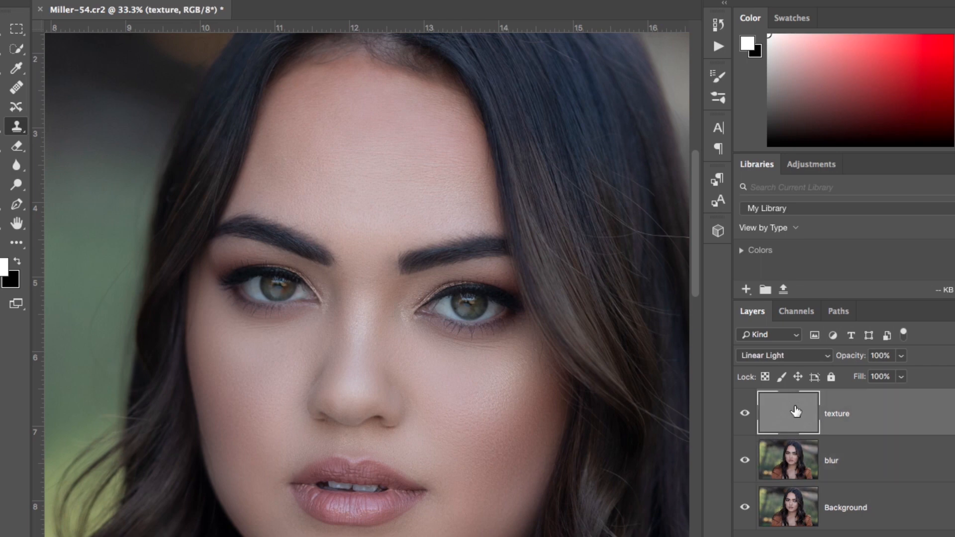
pyautogui.keyDown('shift'); pyautogui.click(793, 455); pyautogui.keyUp('shift')
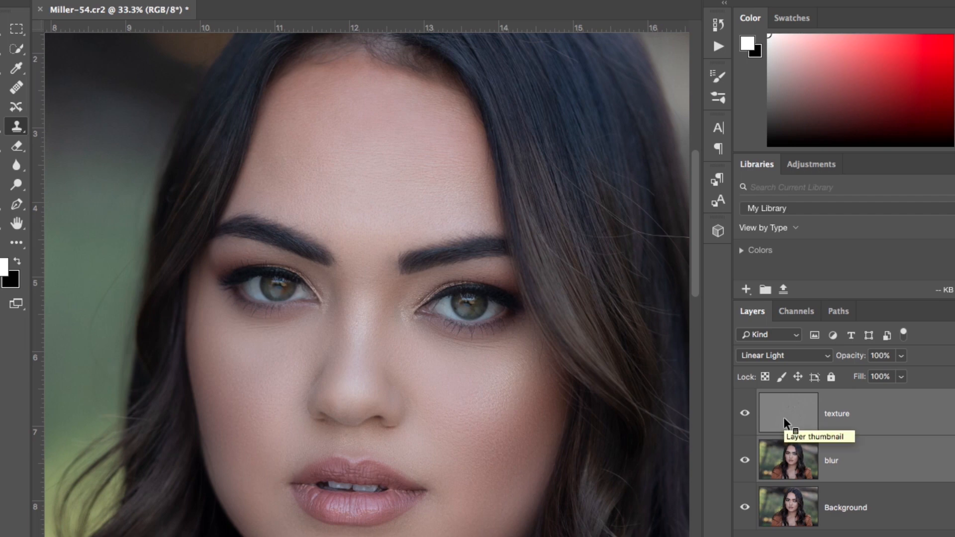
pyautogui.hotkey('ctrl', 'g')
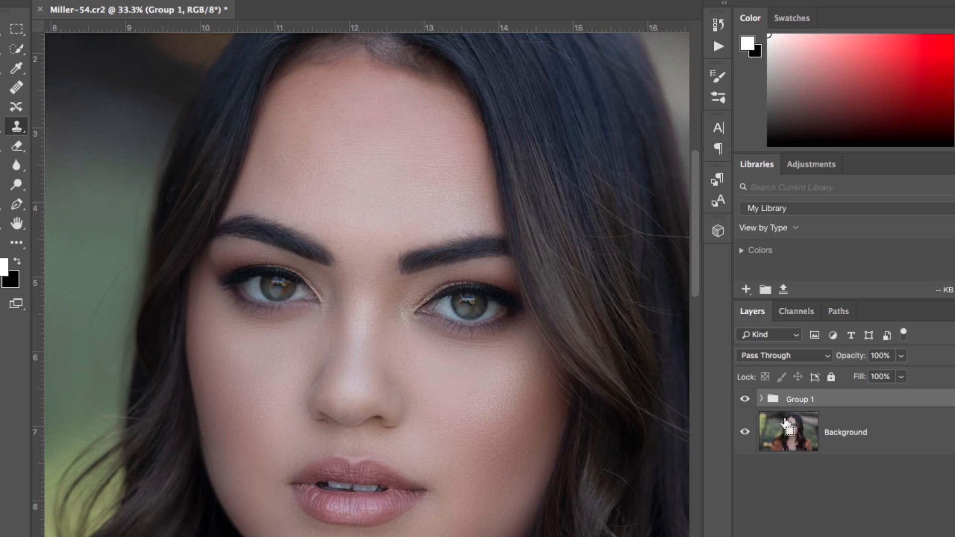
pyautogui.doubleClick(801, 399)
pyautogui.write('skin')
pyautogui.press('Return')
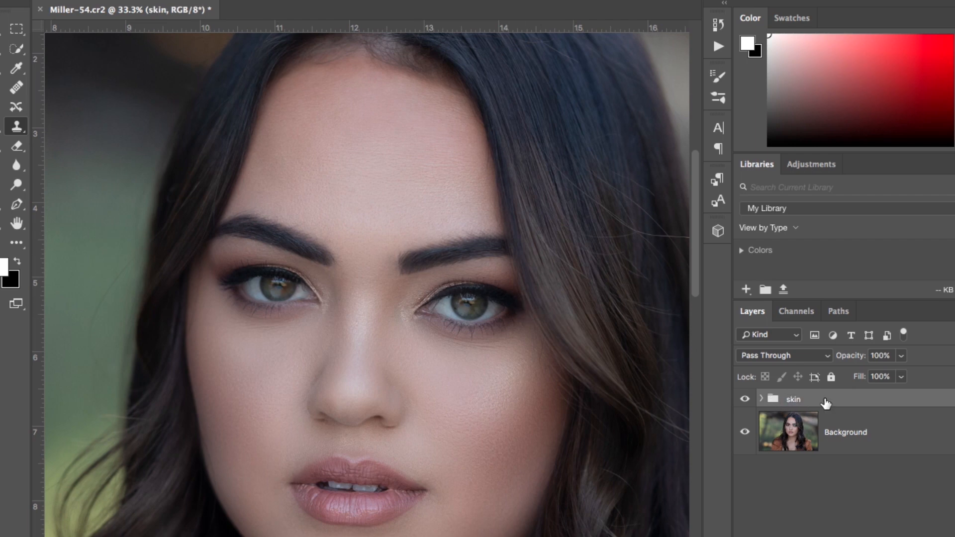
# Try the skin group at 46% opacity and toggle its visibility to compare the retouch with the original
pyautogui.click(902, 357)
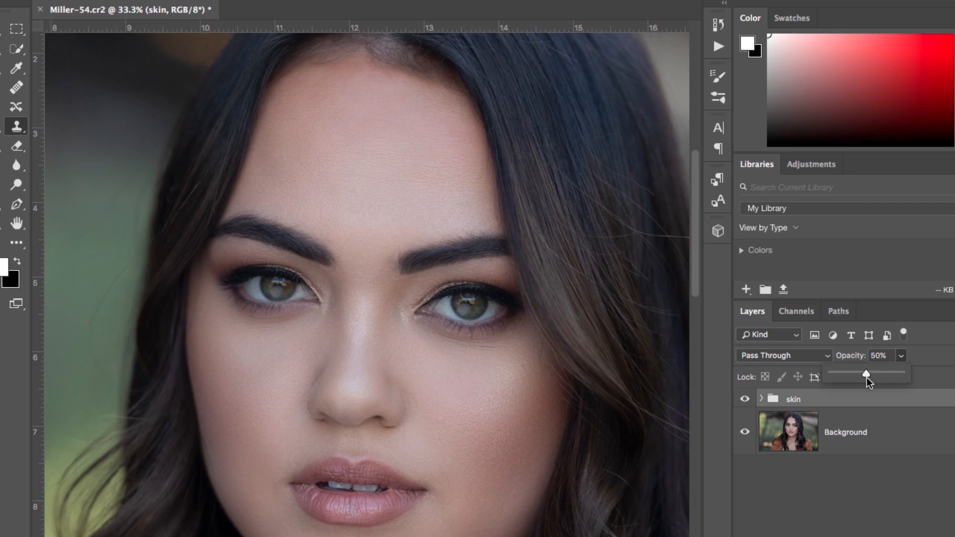
pyautogui.scroll(-3, 636, 306)
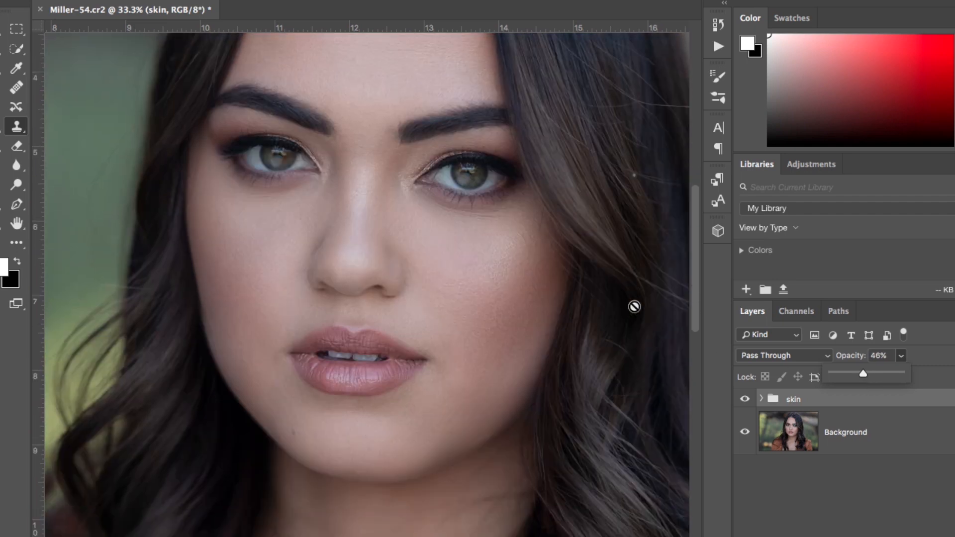
pyautogui.click(747, 399)
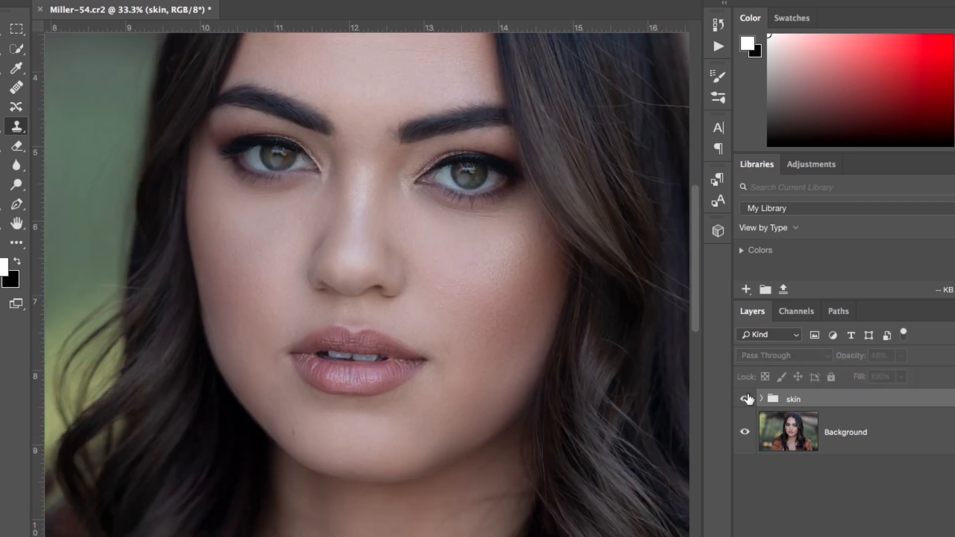
pyautogui.click(746, 399)
pyautogui.click(747, 399)
pyautogui.click(747, 399)
pyautogui.click(747, 399)
pyautogui.click(747, 399)
pyautogui.click(746, 400)
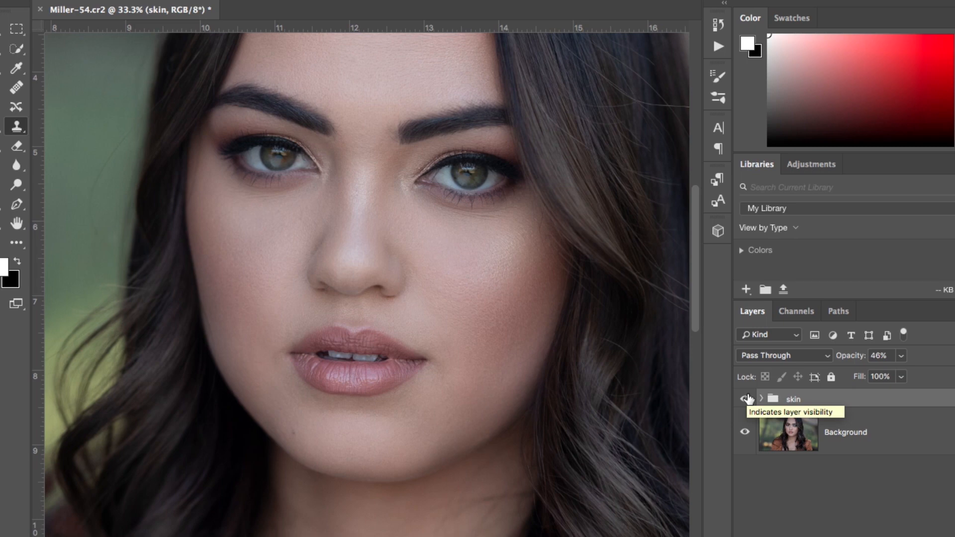
# Expand the skin group and restore its opacity to 100%
pyautogui.click(762, 399)
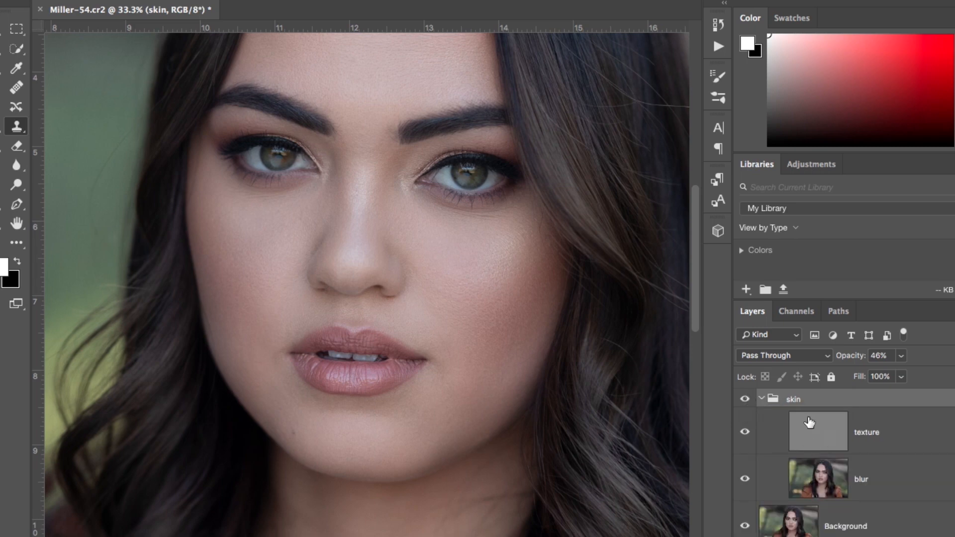
pyautogui.click(903, 356)
pyautogui.moveTo(900, 371); pyautogui.dragTo(938, 373)
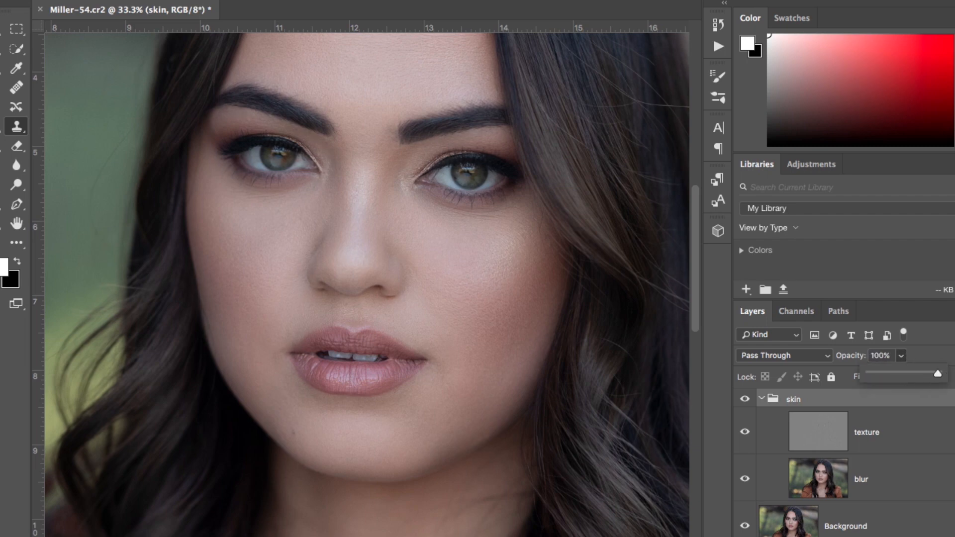
# Set the blur layer's opacity to 85% and compare the face with that layer hidden and shown
pyautogui.click(826, 429)
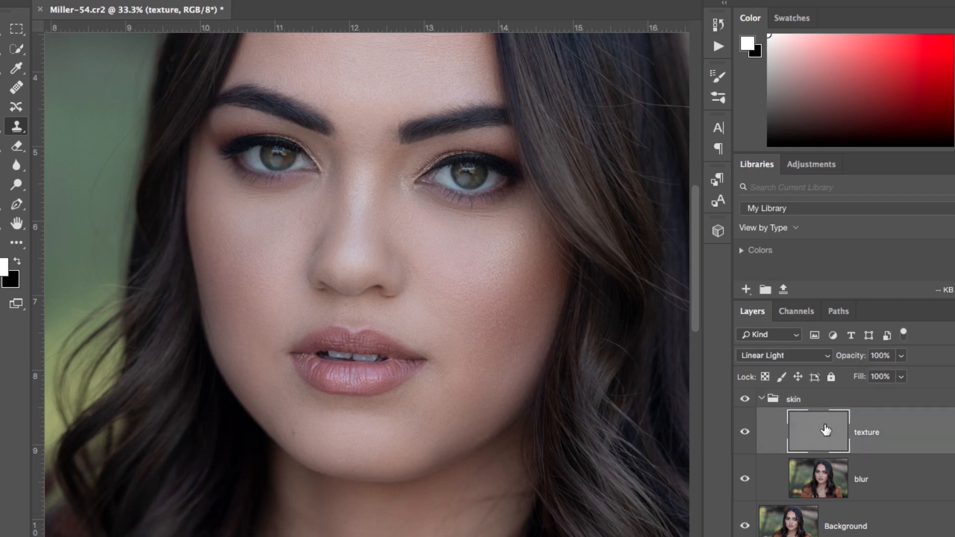
pyautogui.click(828, 480)
pyautogui.click(901, 356)
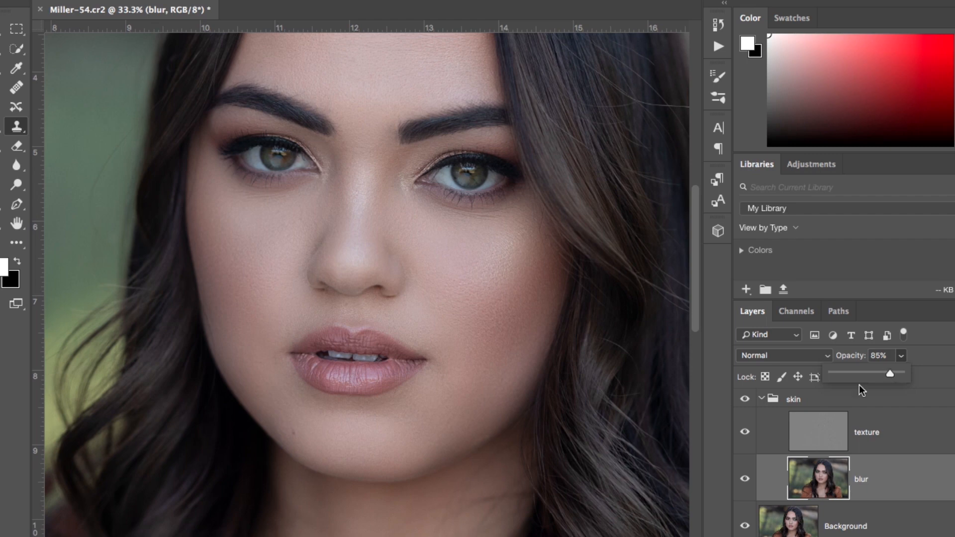
pyautogui.click(746, 478)
pyautogui.click(746, 478)
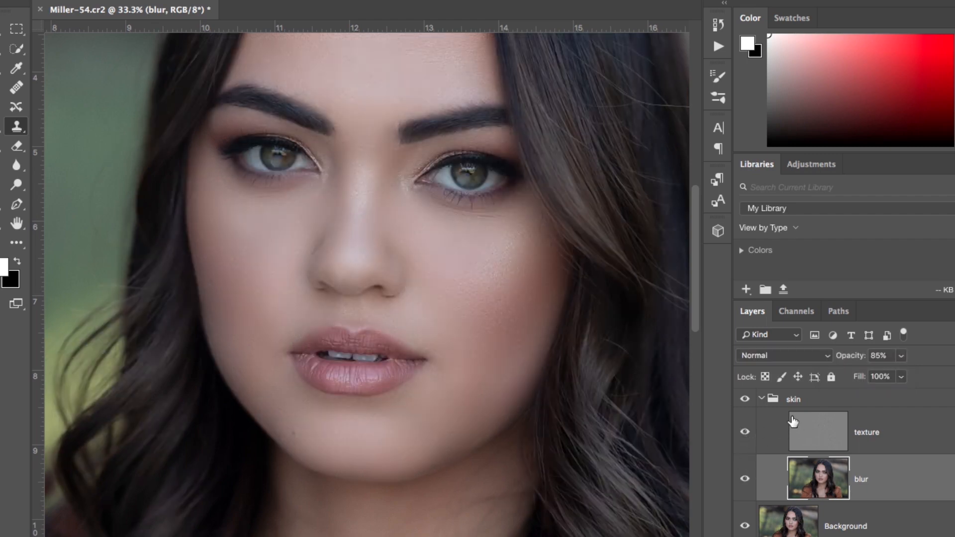
# Collapse the skin group and set its opacity to 89%
pyautogui.click(760, 400)
pyautogui.click(901, 357)
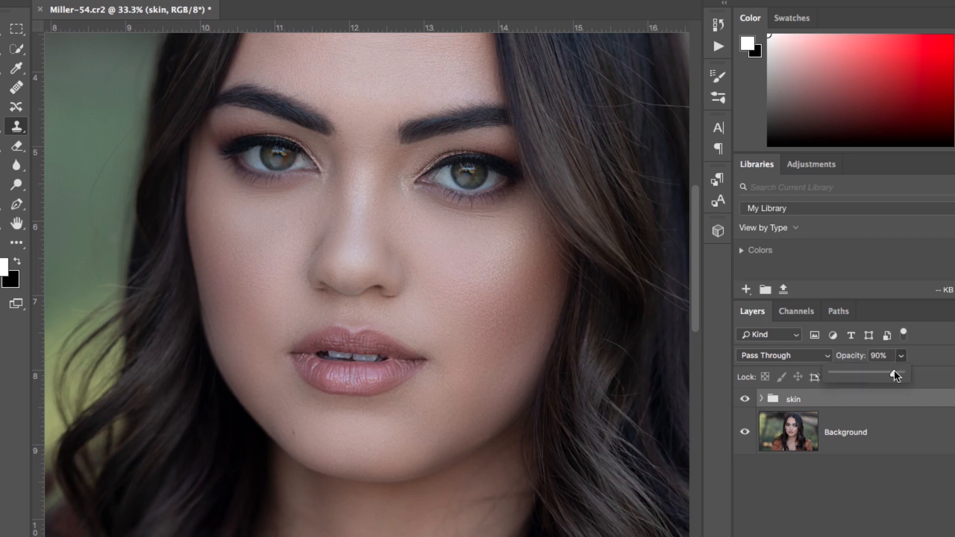
pyautogui.moveTo(894, 371); pyautogui.dragTo(894, 371)
# Check the toned-down skin retouch over the forehead, face, neck and chest at several magnifications
pyautogui.scroll(2, 613, 281)
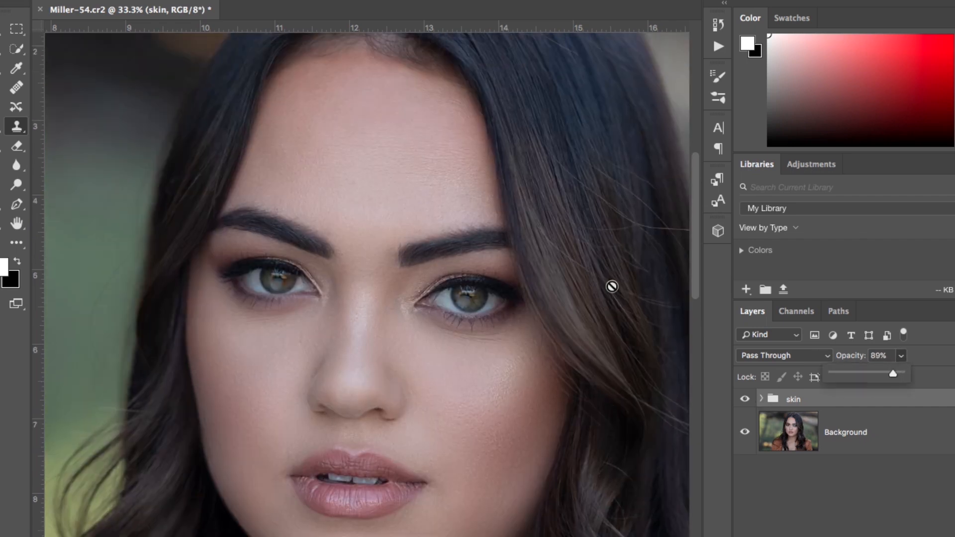
pyautogui.scroll(-10, 612, 286)
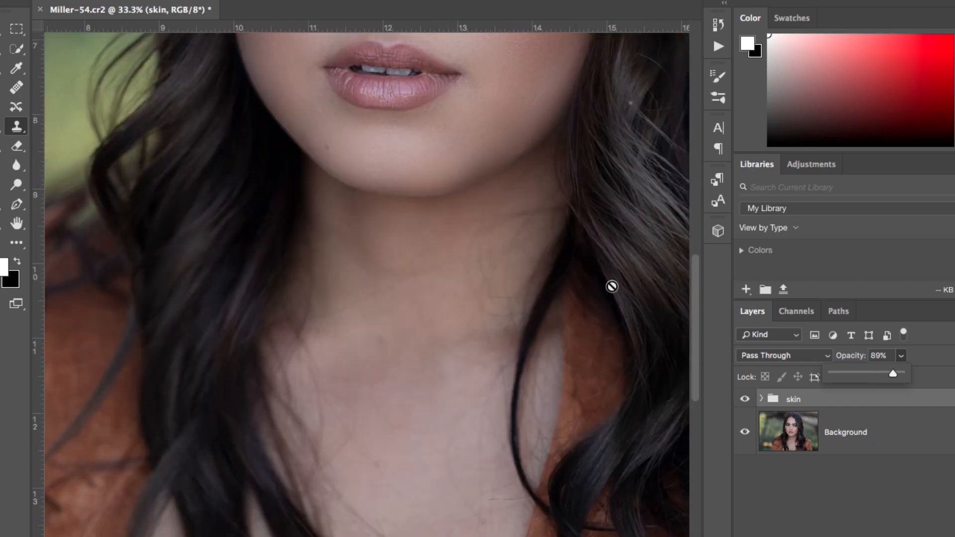
pyautogui.scroll(10, 612, 287)
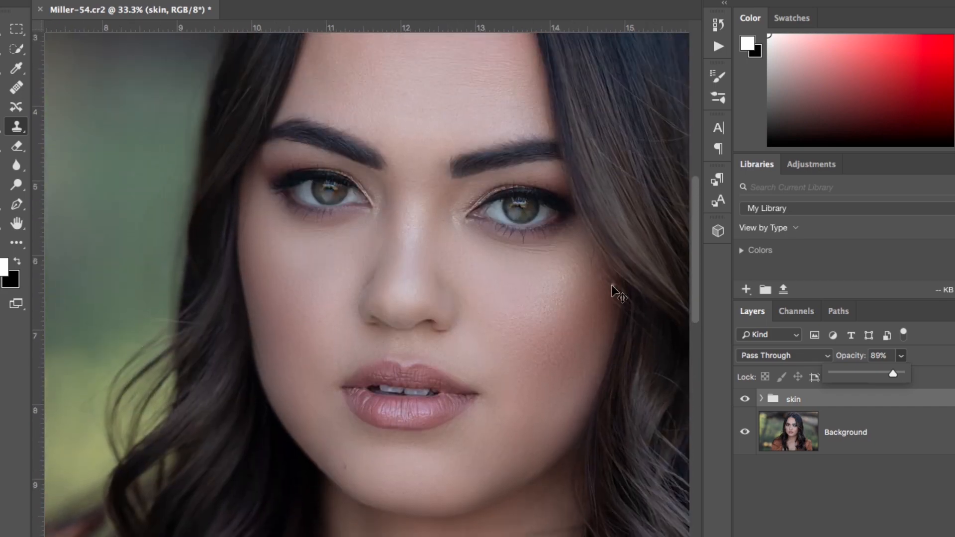
pyautogui.press('super+minus')
pyautogui.press('super+minus')
pyautogui.press('super+plus')
pyautogui.press('super+minus')
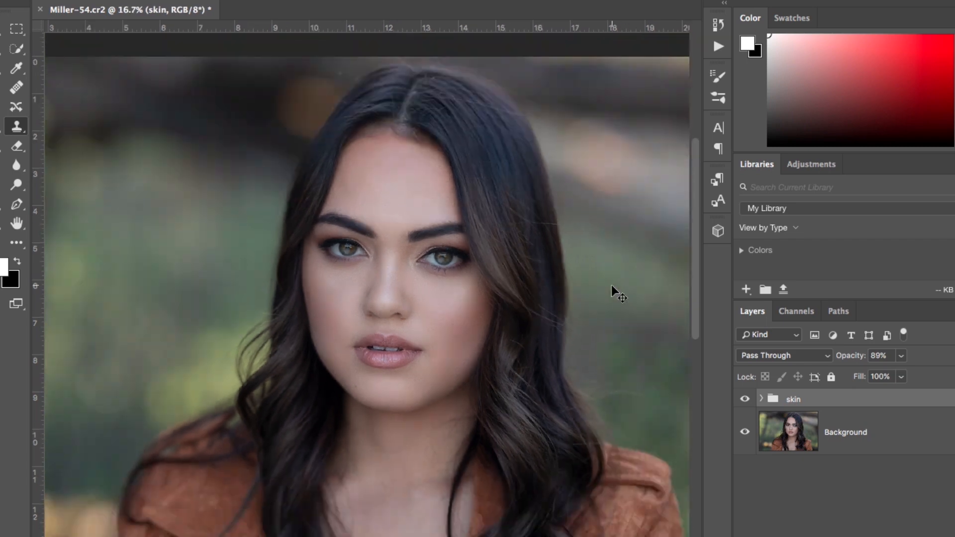
pyautogui.press('super+minus')
pyautogui.press('super+plus')
pyautogui.press('super+plus')
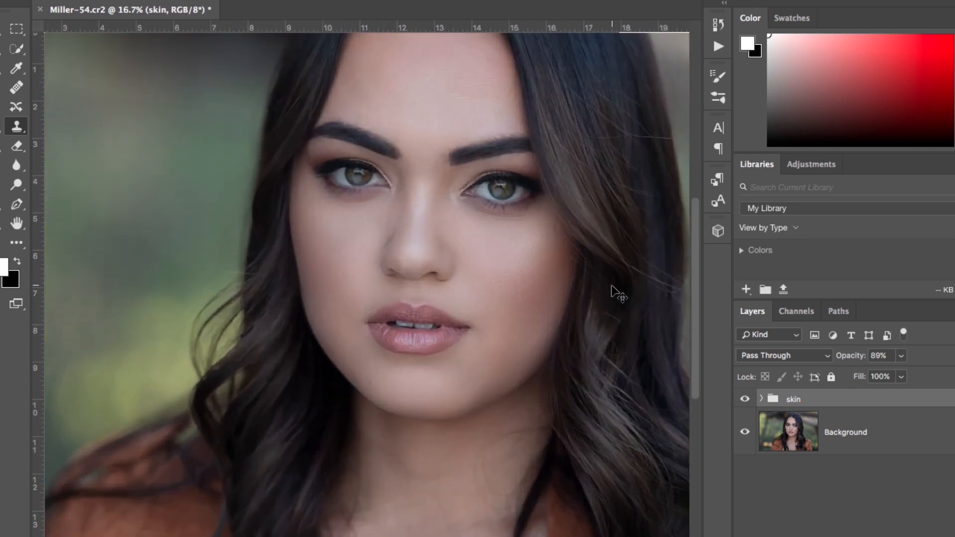
pyautogui.press('super+plus')
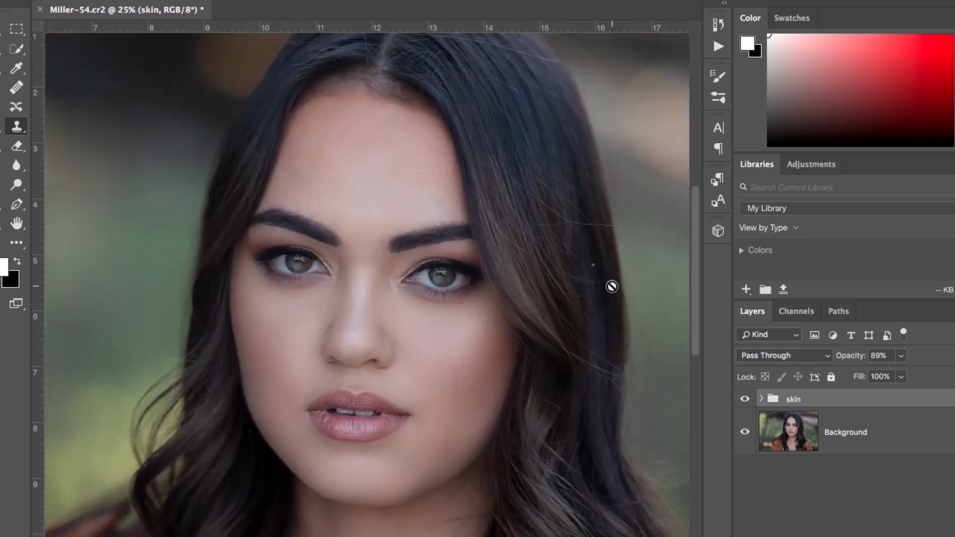
pyautogui.scroll(-2, 612, 287)
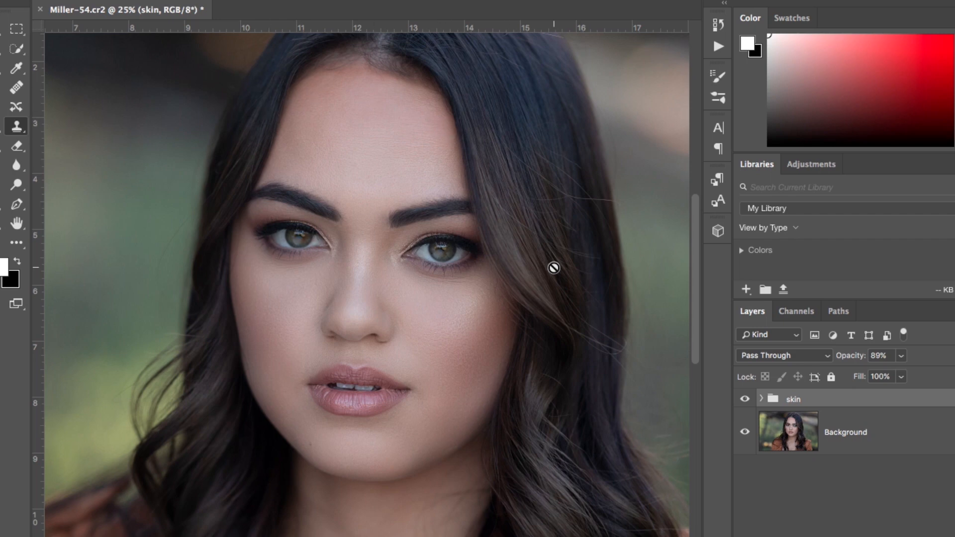
pyautogui.scroll(2, 553, 267)
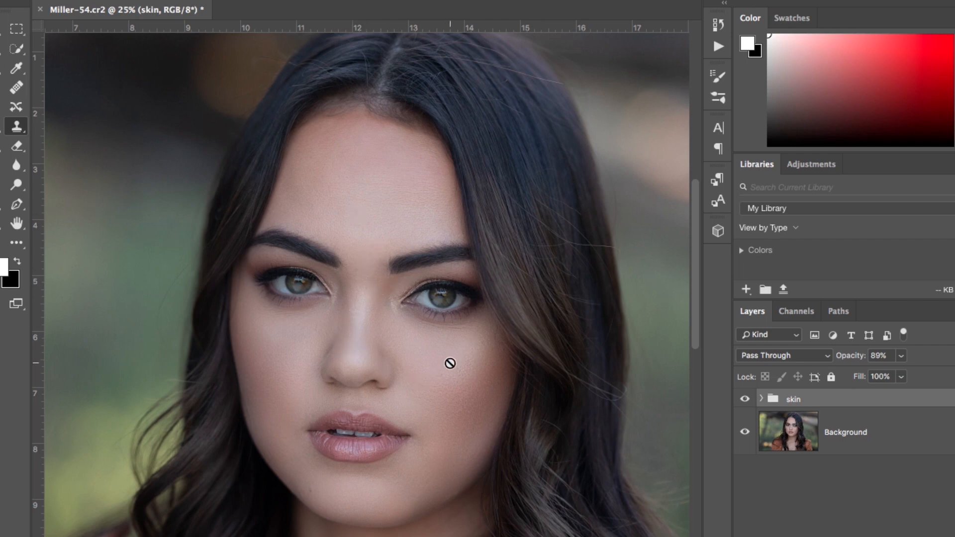
# Leave the Clone Stamp tool and review the full portrait together with its background
pyautogui.click(17, 48)
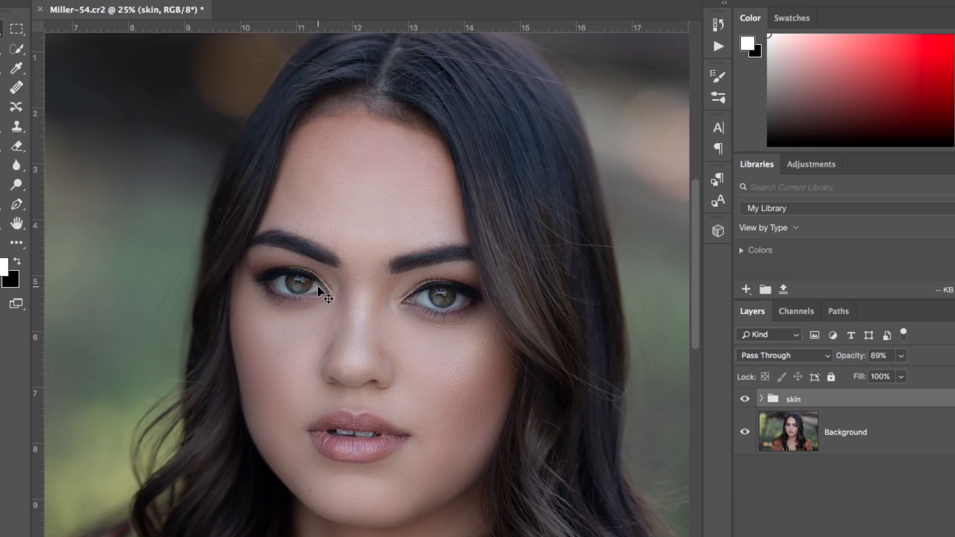
pyautogui.press('super+minus')
pyautogui.press('super+minus')
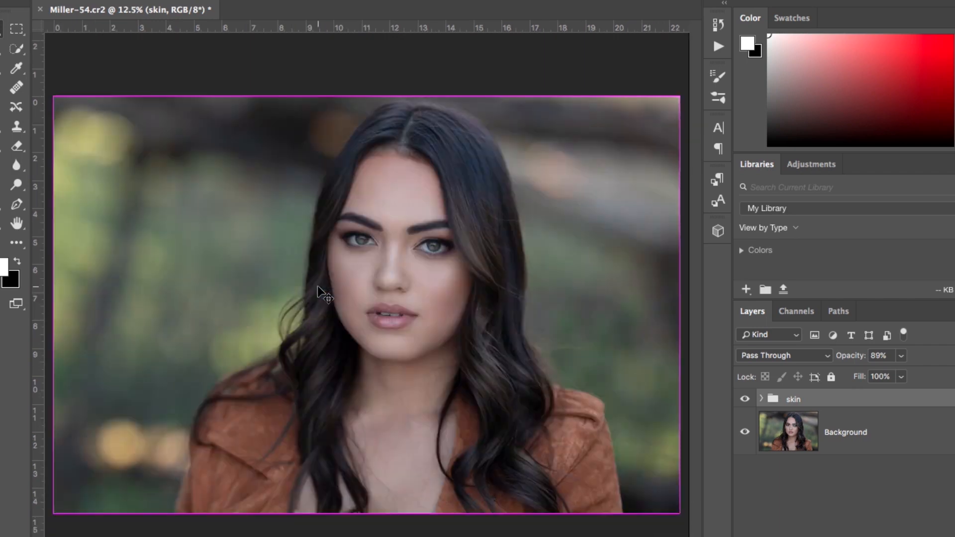
pyautogui.press('super+equal')
pyautogui.scroll(1, 318, 287)
pyautogui.scroll(3, 318, 287)
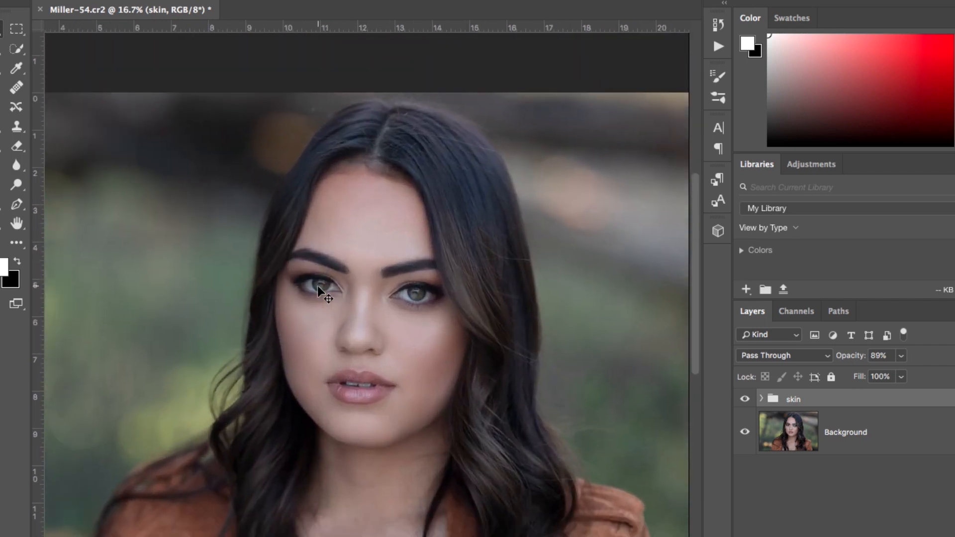